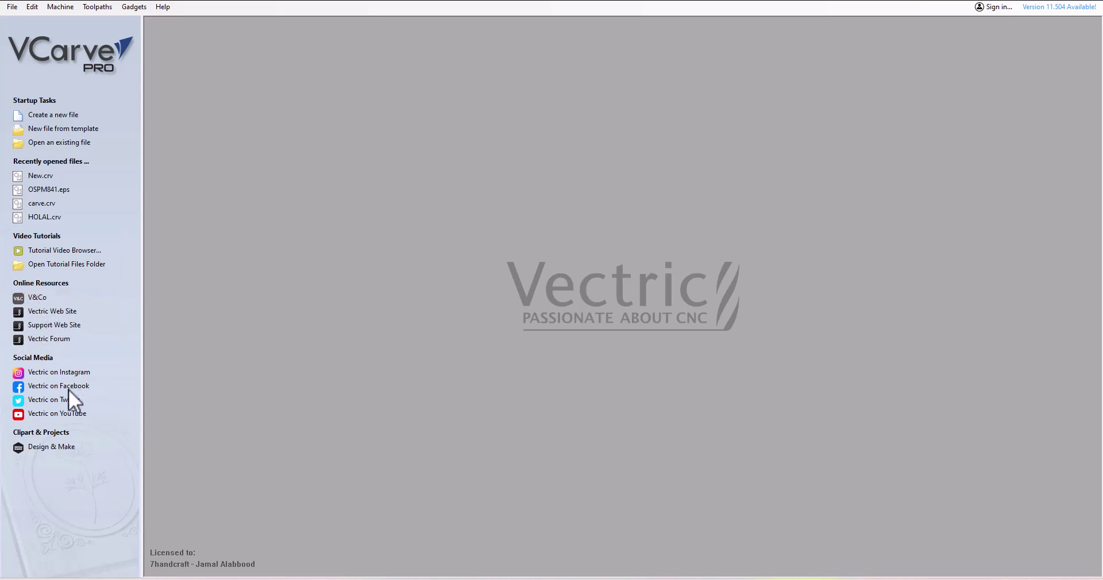
Create a new file and set its job type to Single Sided after trying Double Sided and Rotary.
{"action": "left_click", "coordinate": [50, 115]}
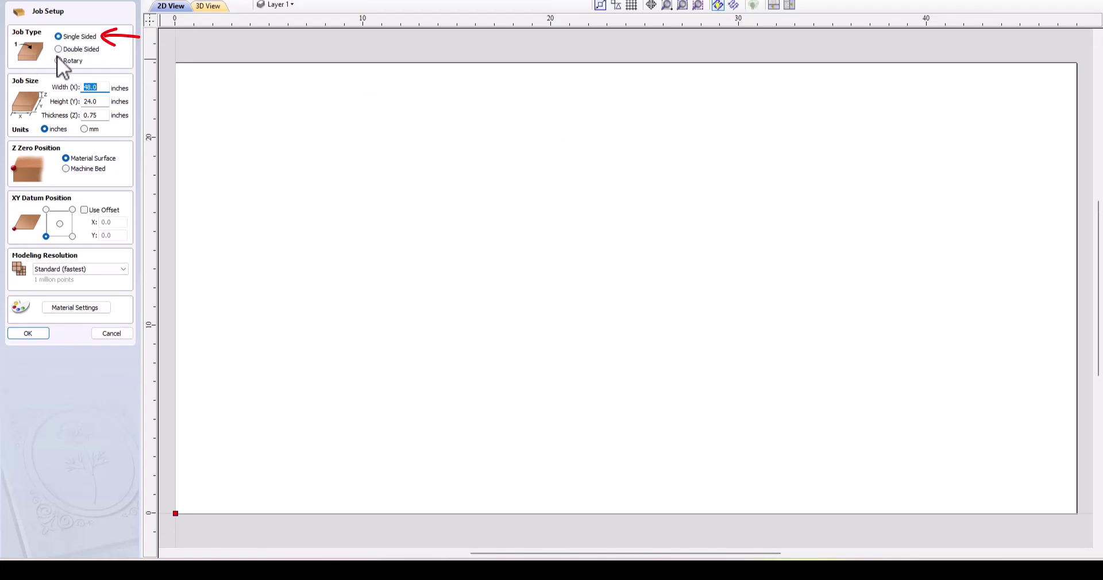
{"action": "left_click", "coordinate": [59, 49]}
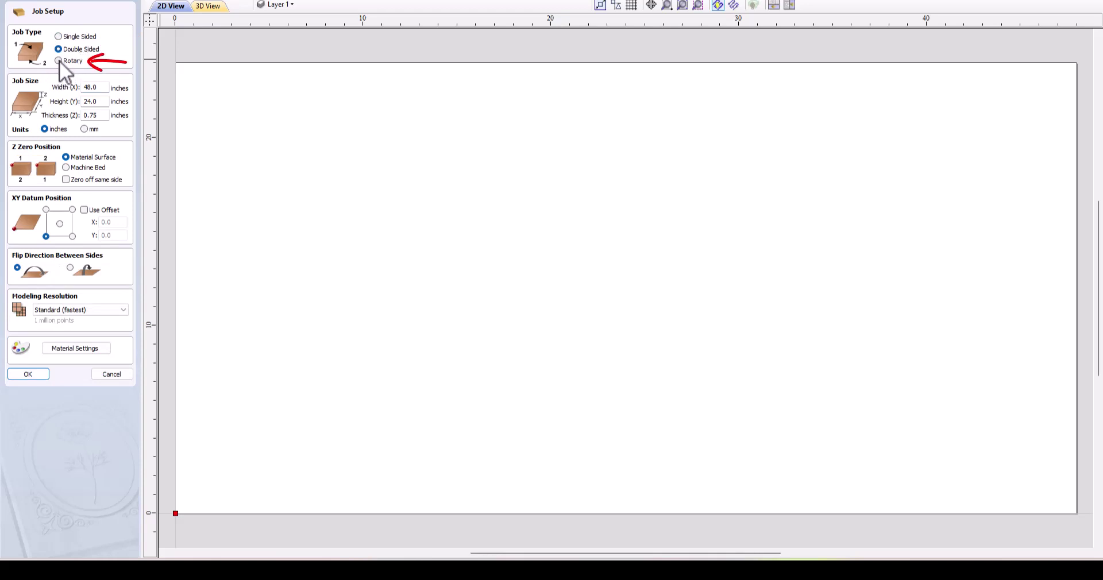
{"action": "left_click", "coordinate": [58, 61]}
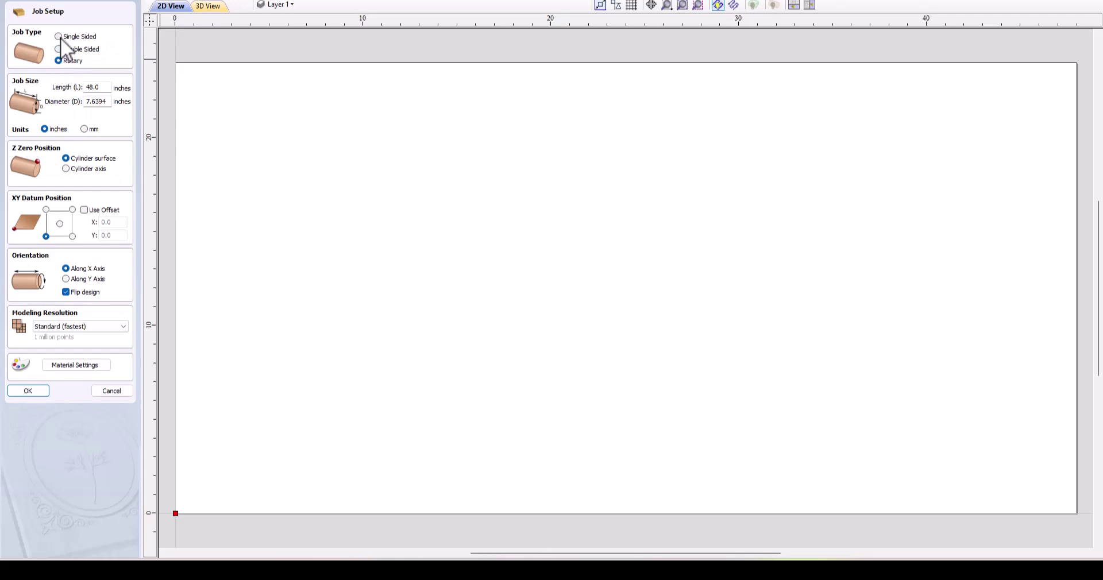
{"action": "left_click", "coordinate": [59, 36]}
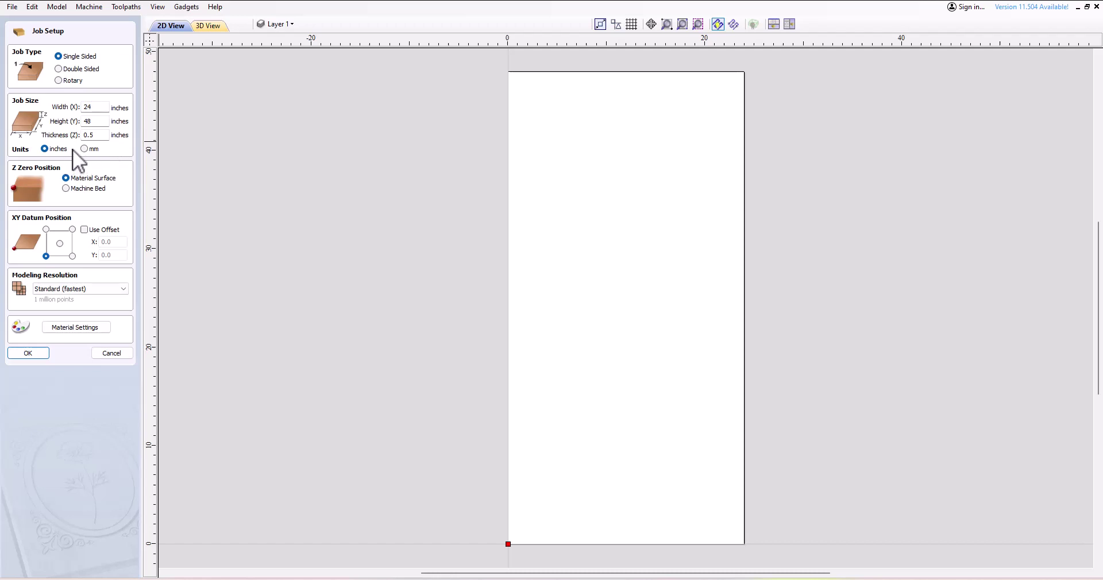
Set the job size to 24 wide, 48 high and 0.5 thick, with the units in inches.
{"action": "double_click", "coordinate": [88, 107]}
{"action": "double_click", "coordinate": [99, 122]}
{"action": "left_click", "coordinate": [97, 136]}
{"action": "left_click_drag", "start_coordinate": [97, 136], "coordinate": [74, 139]}
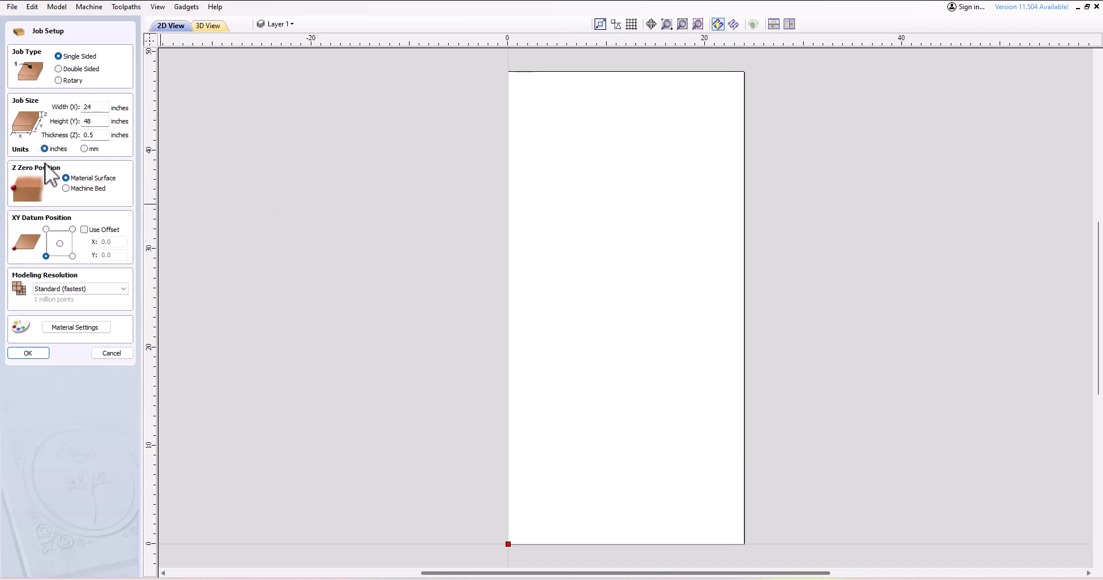
{"action": "left_click", "coordinate": [84, 149]}
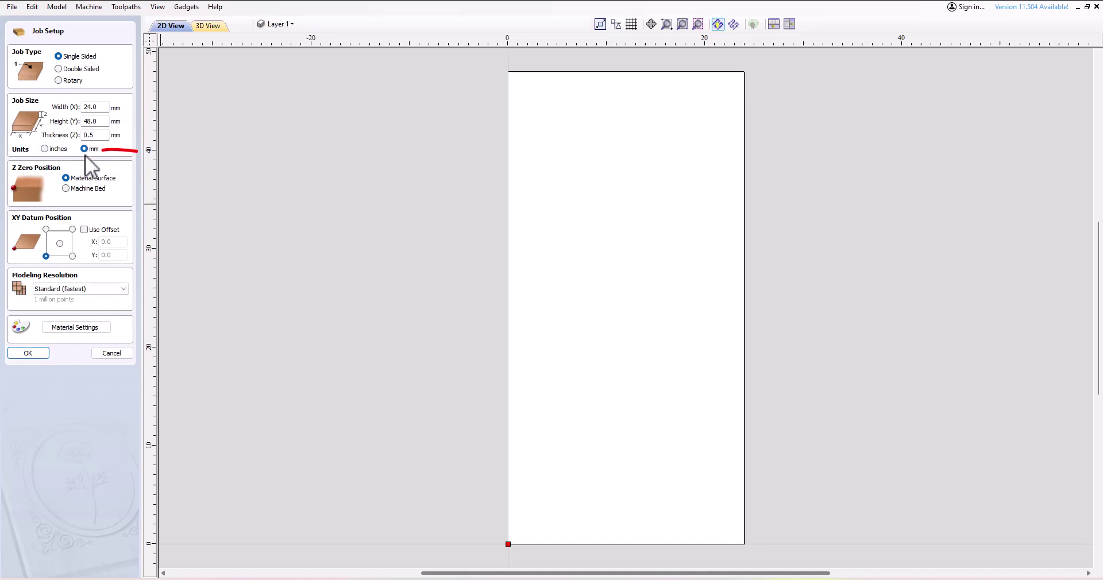
{"action": "left_click", "coordinate": [44, 148]}
Compare the two Z zero positions, Machine Bed and Material Surface, and set it to Material Surface.
{"action": "left_click", "coordinate": [66, 189]}
{"action": "left_click", "coordinate": [66, 178]}
{"action": "left_click", "coordinate": [66, 188]}
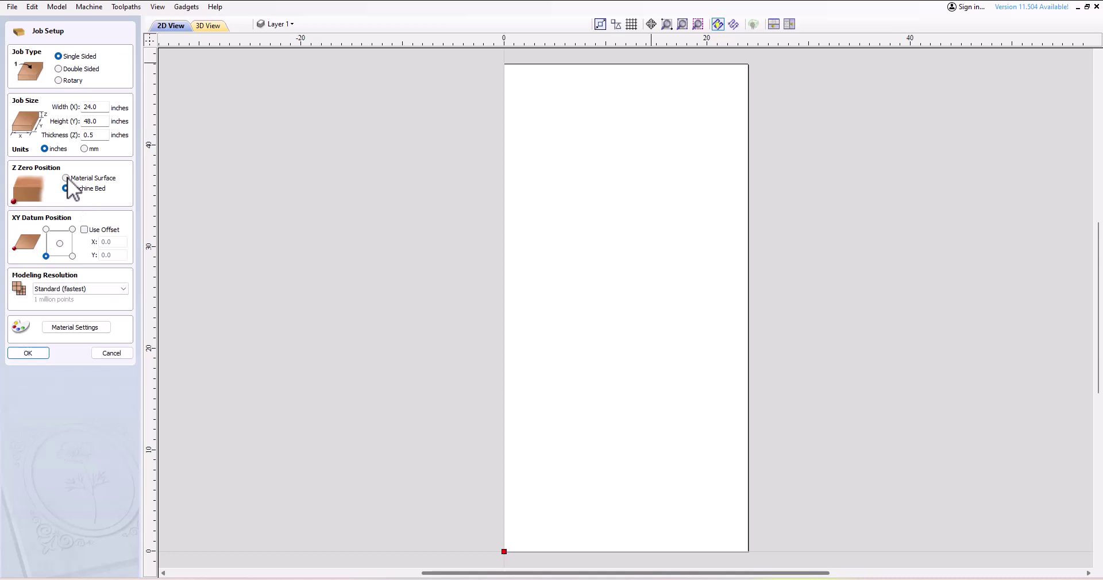
{"action": "left_click", "coordinate": [66, 178]}
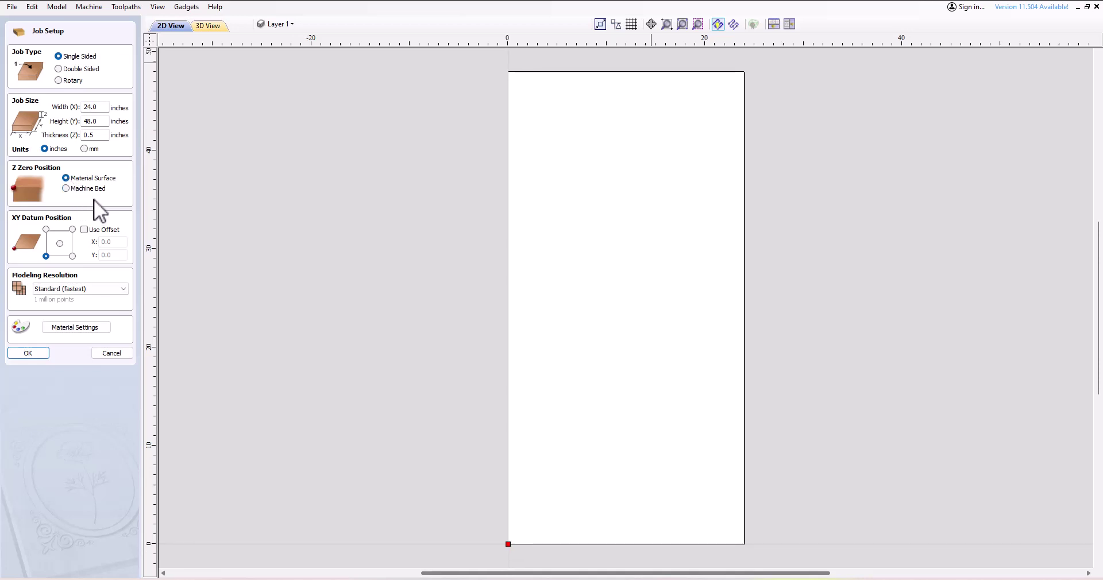
{"action": "left_click", "coordinate": [66, 189]}
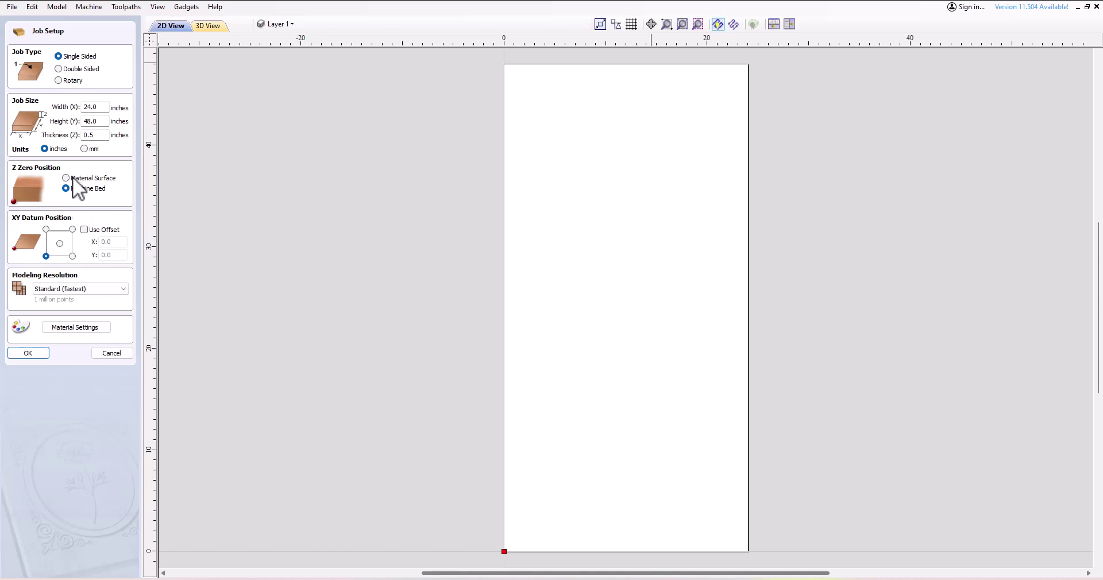
{"action": "left_click", "coordinate": [66, 177]}
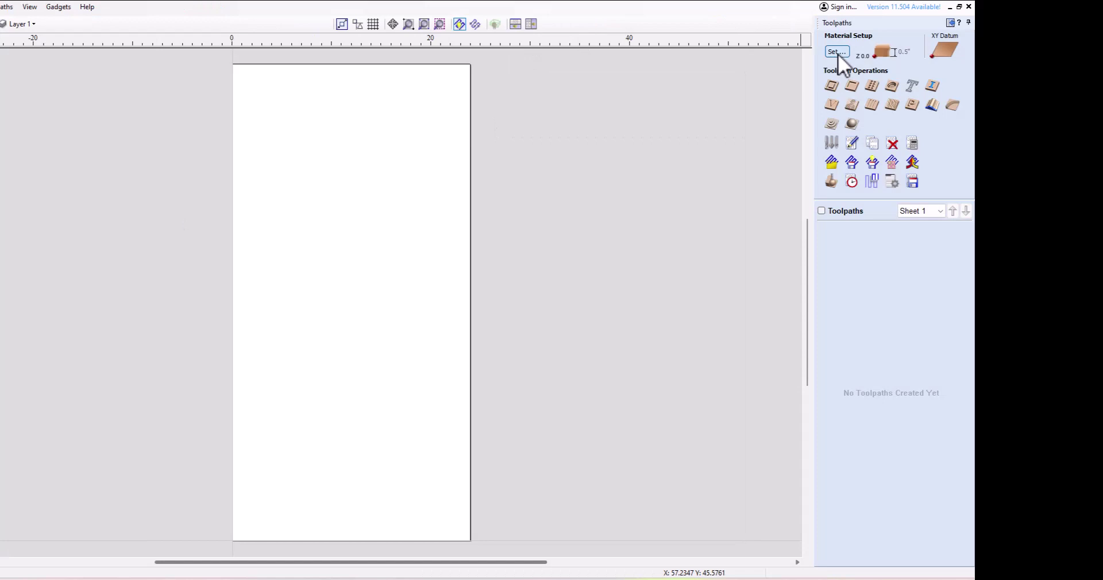
Examine the toolpath material setup, including the thickness, rapid Z gaps and home position settings.
{"action": "left_click", "coordinate": [838, 54]}
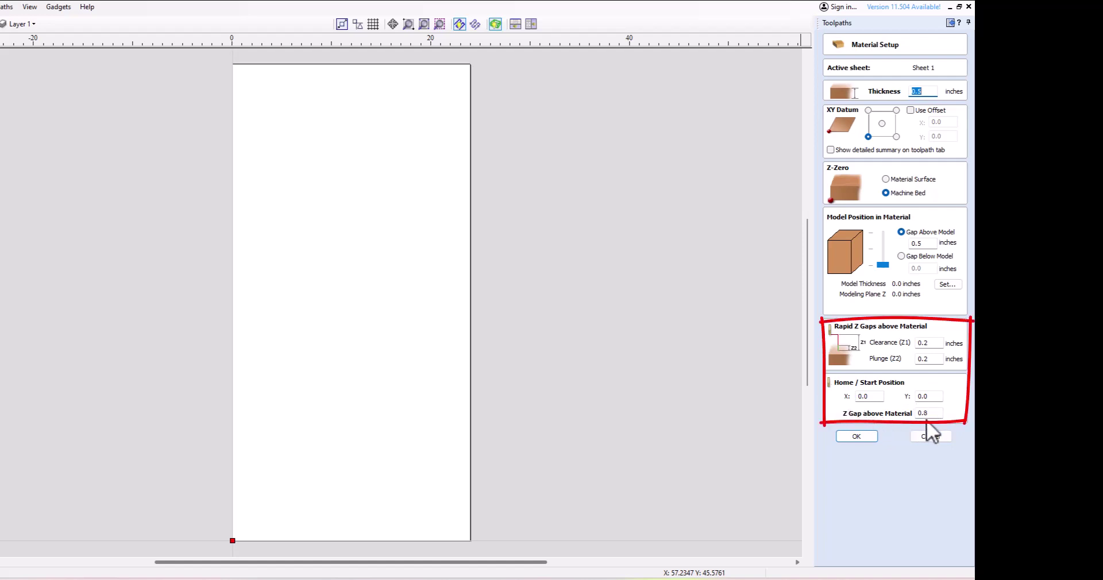
{"action": "left_click", "coordinate": [930, 91]}
{"action": "double_click", "coordinate": [930, 91]}
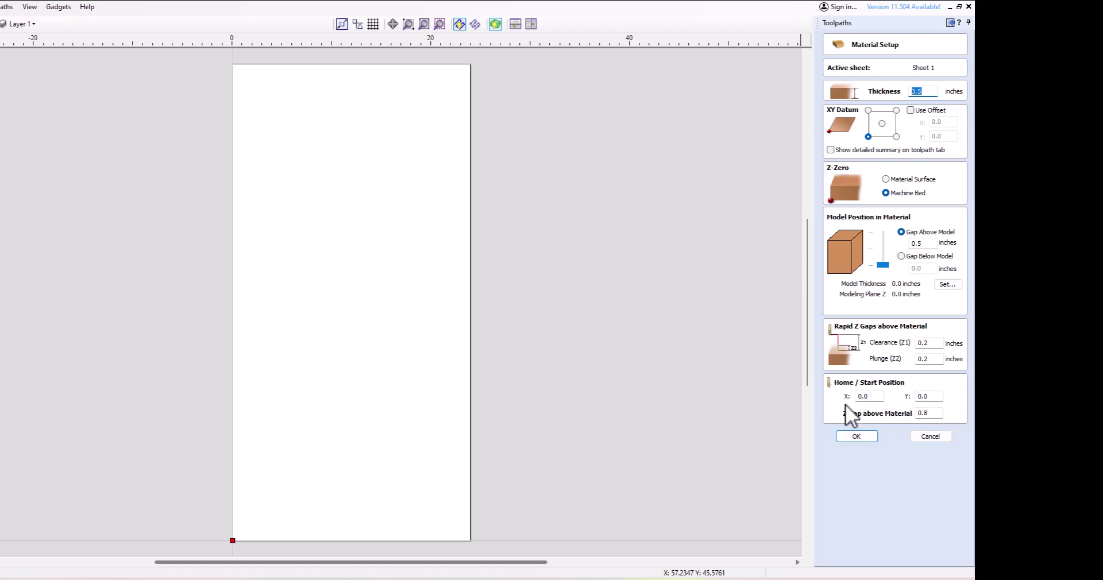
{"action": "left_click", "coordinate": [951, 21]}
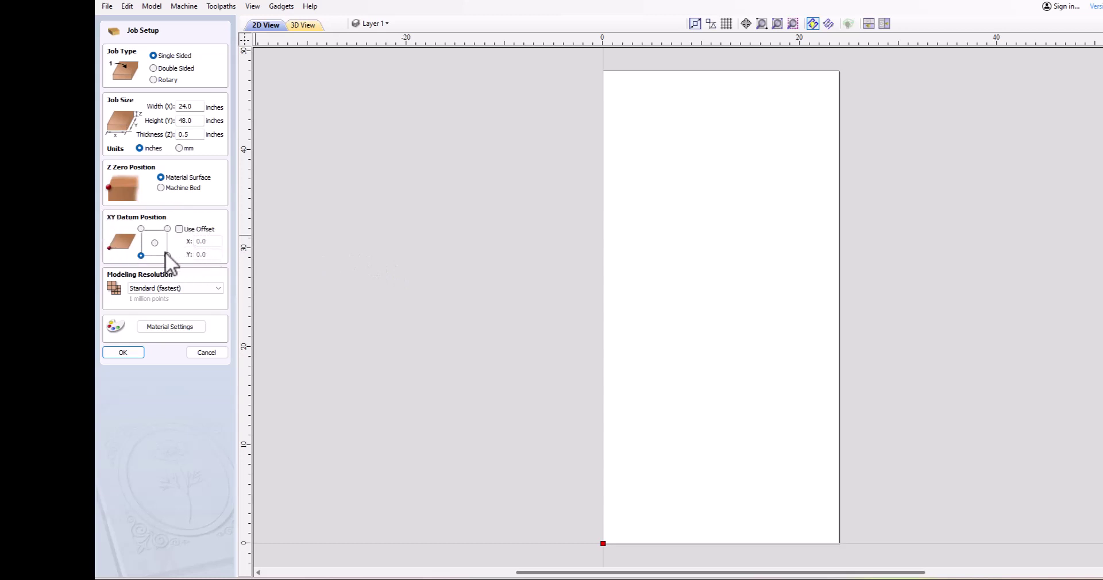
Try the other corners and the centre as the XY datum, and set it to the material's lower-left corner.
{"action": "left_click", "coordinate": [141, 229]}
{"action": "left_click", "coordinate": [140, 255]}
{"action": "left_click", "coordinate": [167, 255]}
{"action": "left_click", "coordinate": [167, 229]}
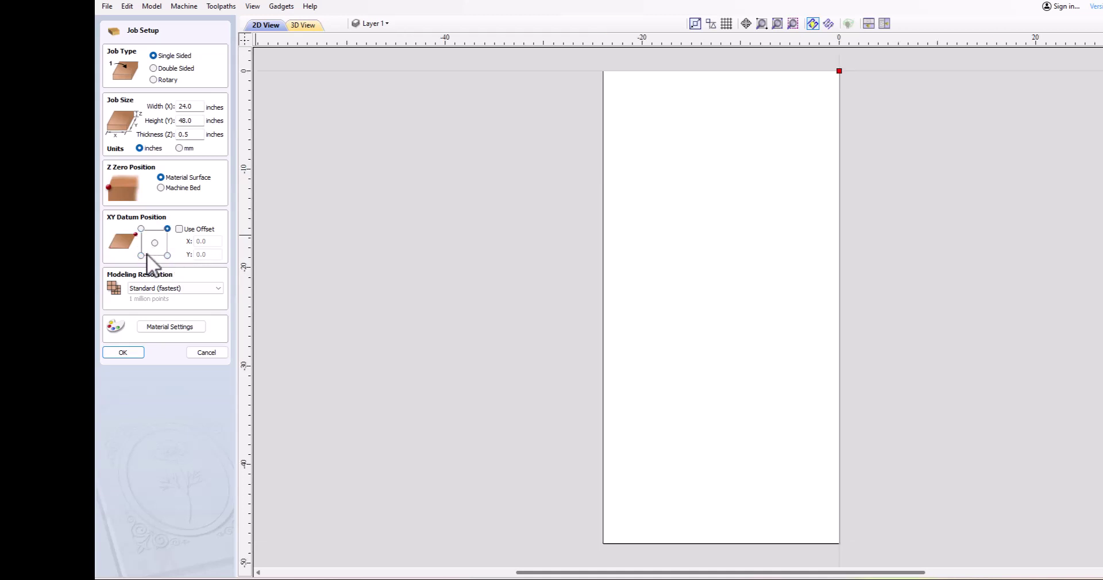
{"action": "left_click", "coordinate": [141, 255]}
{"action": "left_click", "coordinate": [155, 243]}
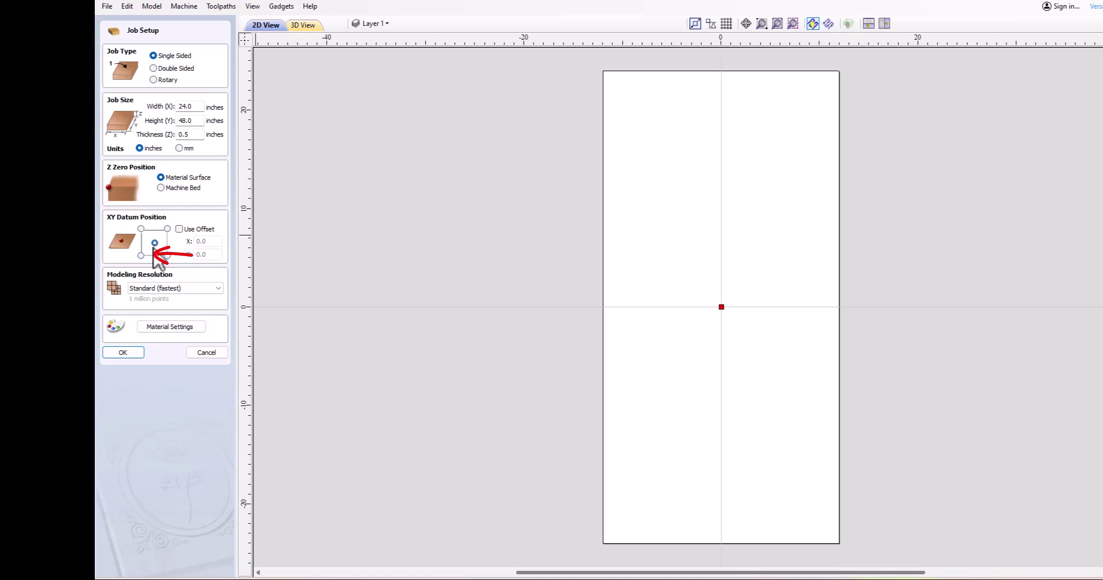
{"action": "left_click", "coordinate": [141, 255]}
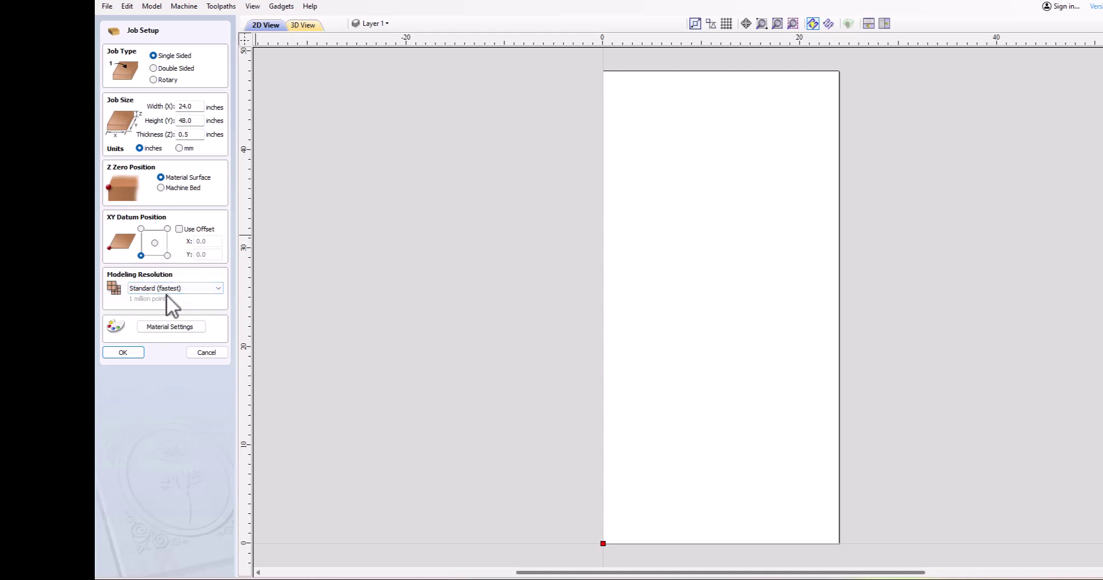
Set the material appearance to Oak and accept the job setup with the Standard (fastest) modeling resolution.
{"action": "left_click", "coordinate": [209, 290]}
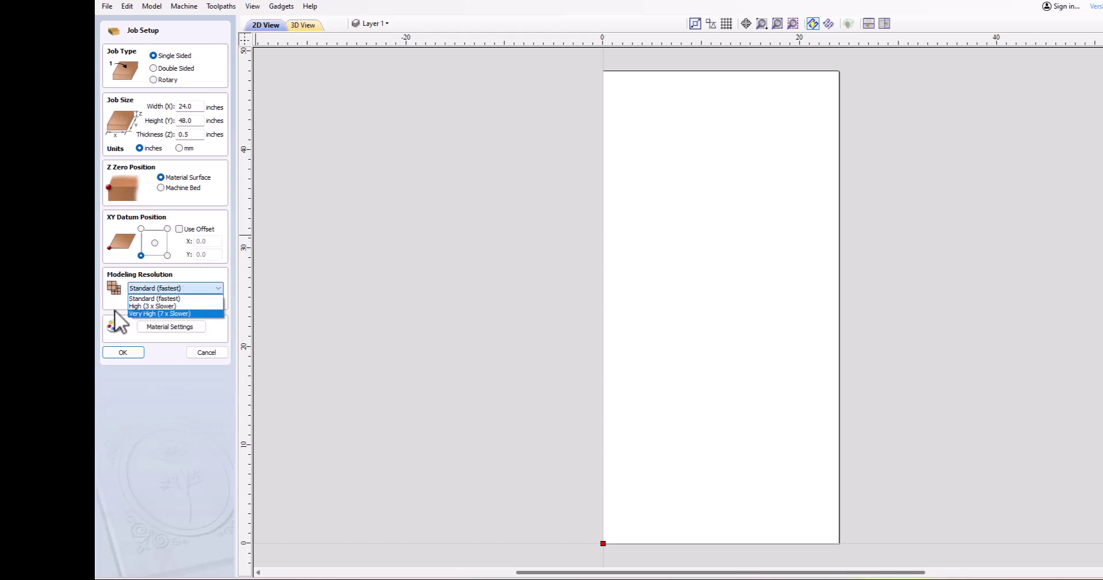
{"action": "left_click", "coordinate": [200, 325]}
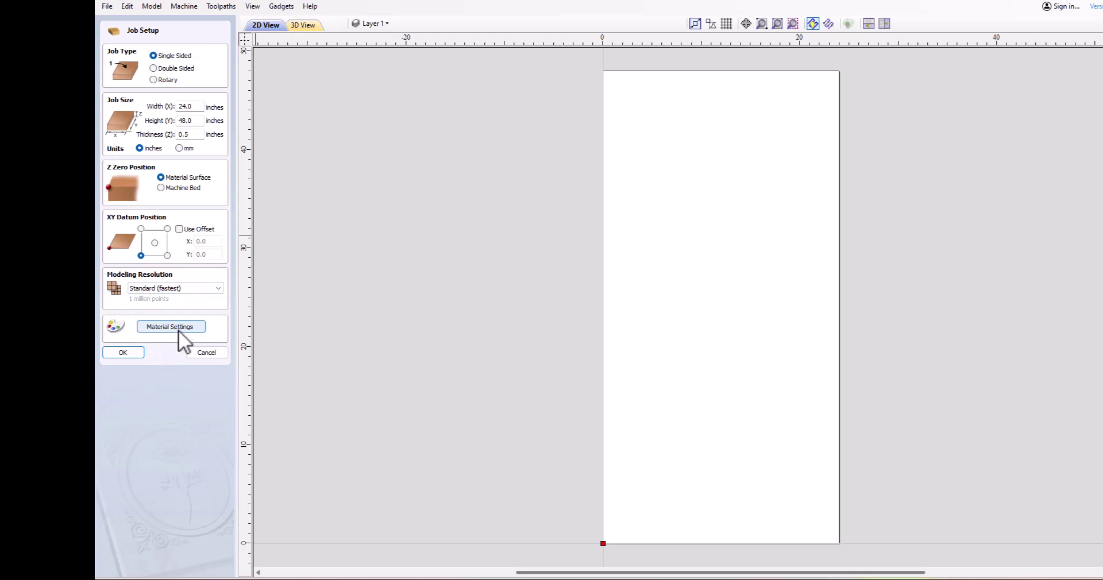
{"action": "left_click", "coordinate": [178, 328]}
{"action": "left_click", "coordinate": [177, 358]}
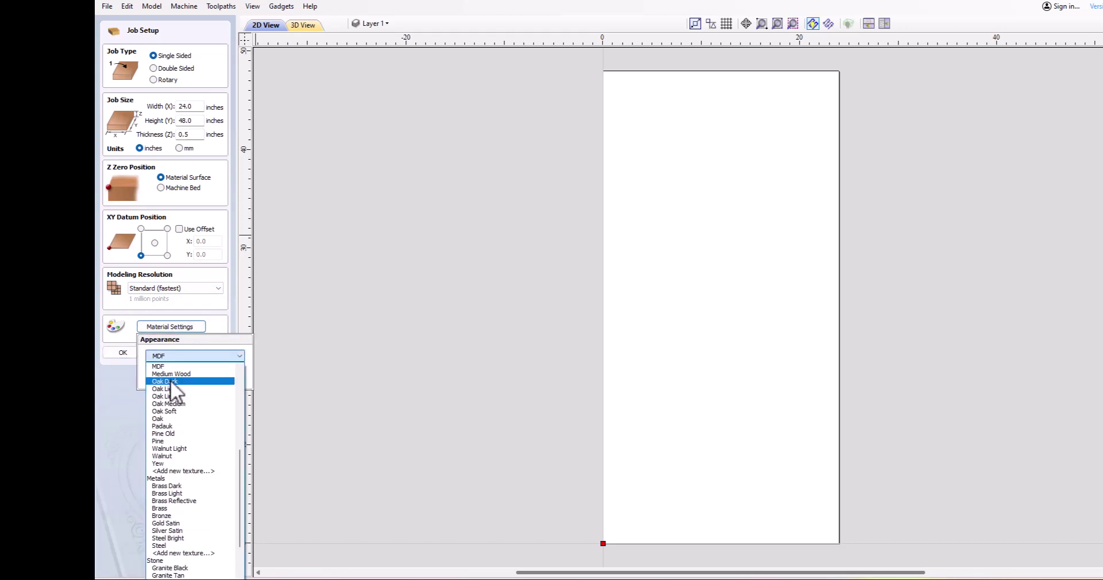
{"action": "left_click", "coordinate": [170, 374]}
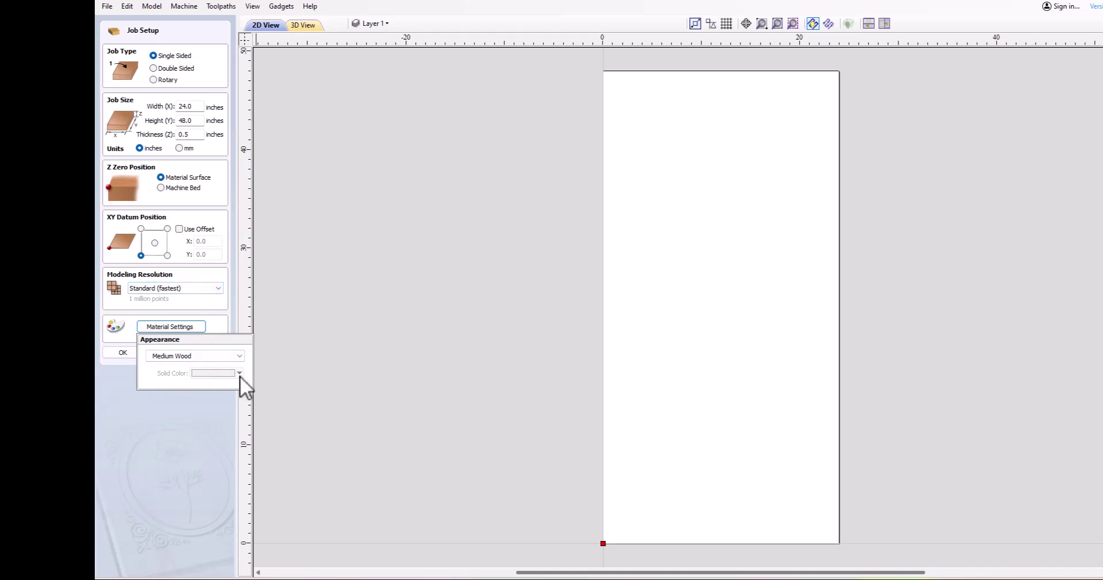
{"action": "left_click", "coordinate": [213, 361]}
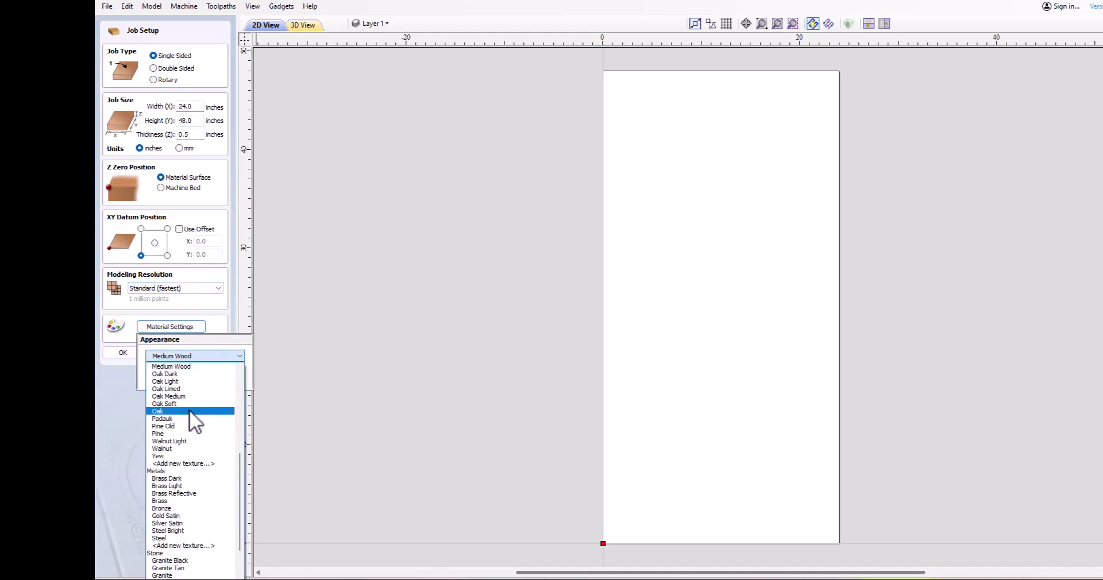
{"action": "left_click", "coordinate": [189, 409]}
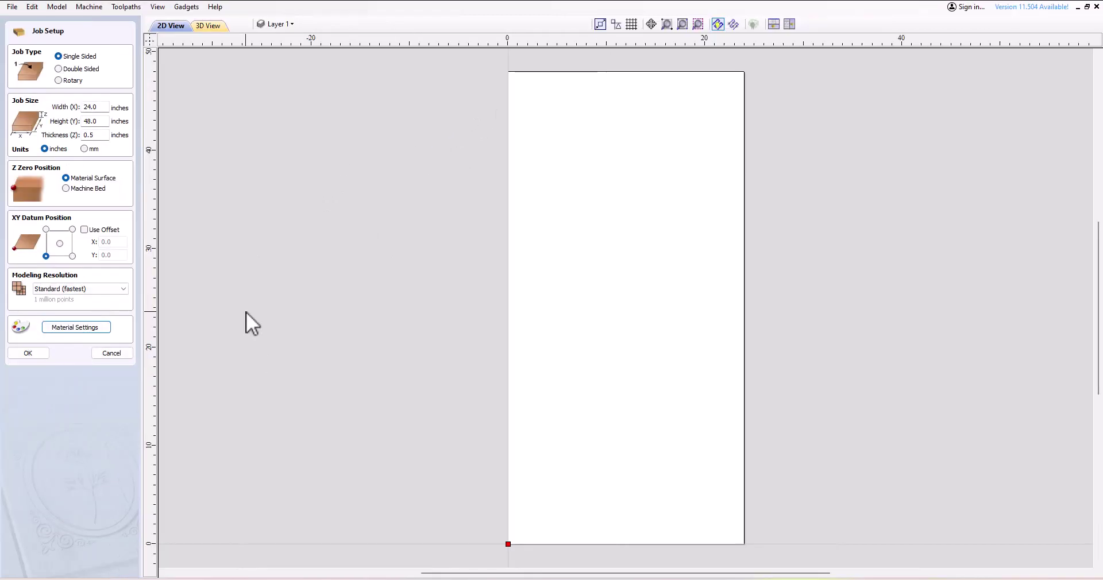
{"action": "left_click", "coordinate": [121, 353]}
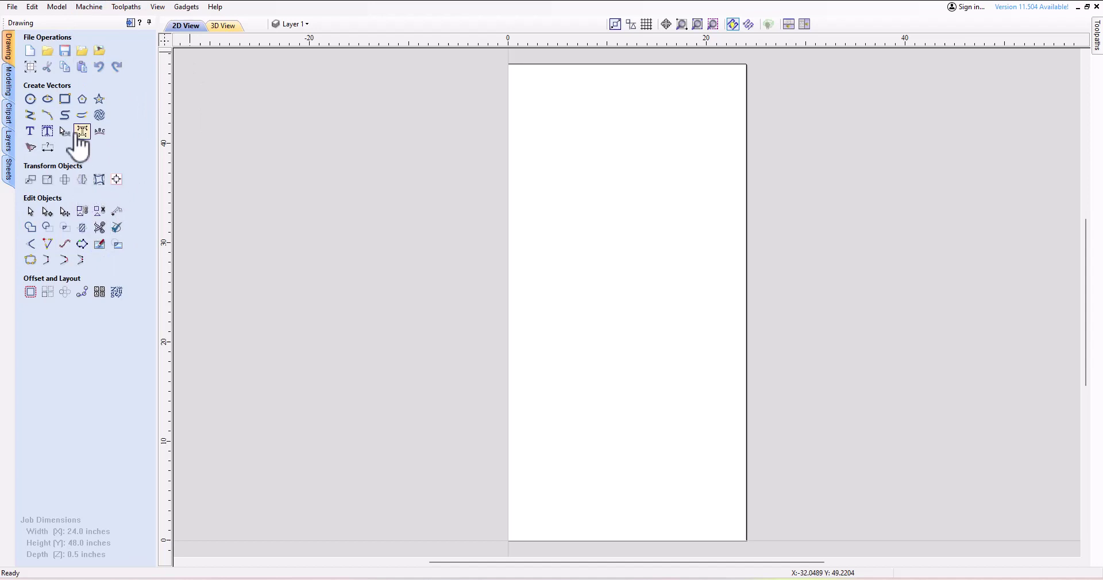
Reopen the job setup, try the option to scale the design with the job size, and cancel.
{"action": "left_click", "coordinate": [32, 67]}
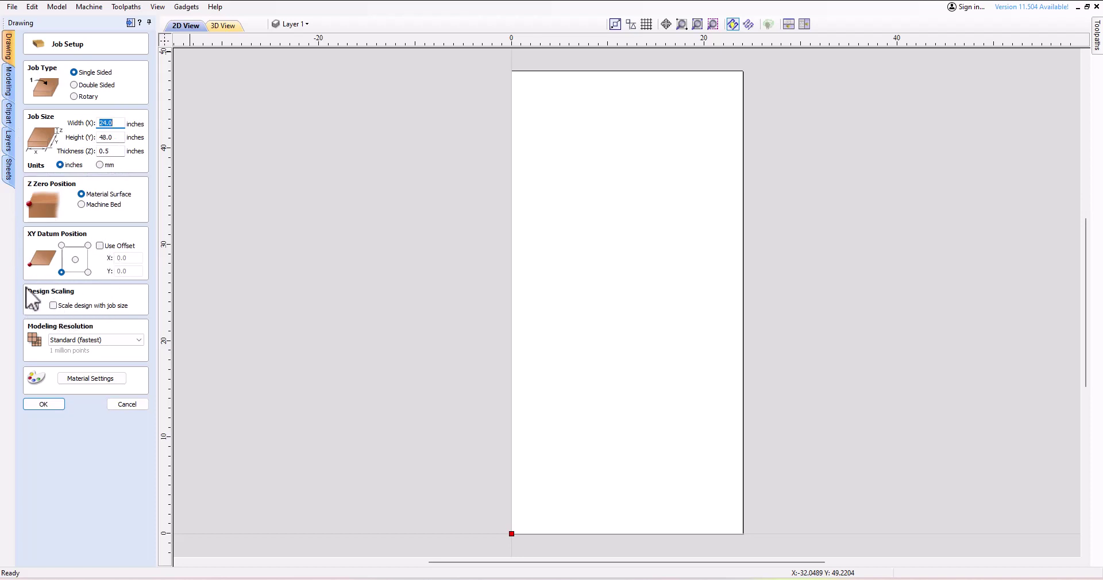
{"action": "left_click", "coordinate": [53, 305]}
{"action": "left_click", "coordinate": [126, 404]}
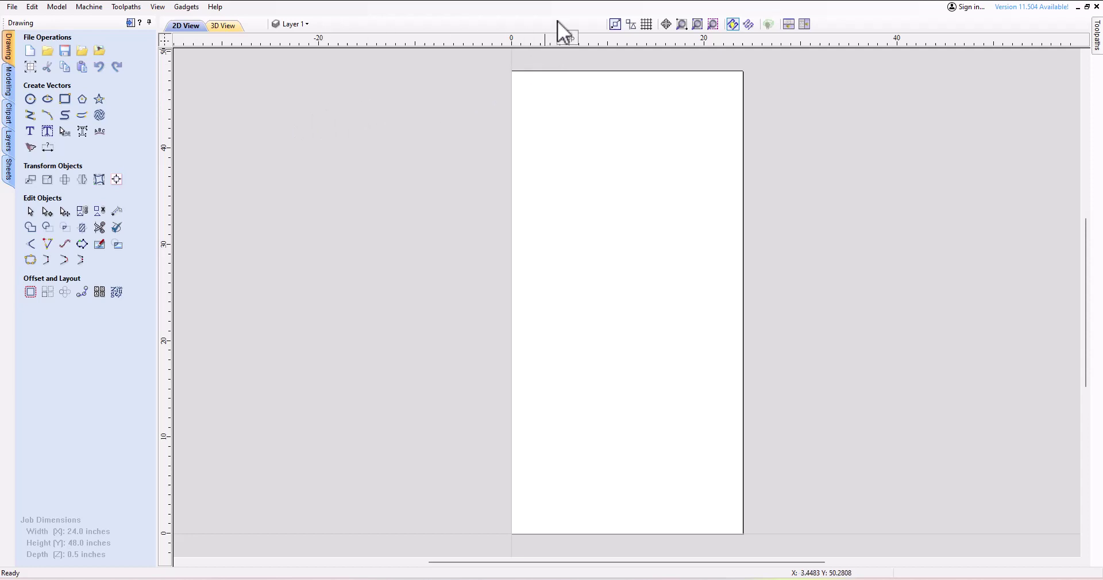
Look through the modeling, clipart, layers and sheets sections, and return to the drawing tools.
{"action": "scroll", "coordinate": [763, 138], "scroll_direction": "down", "scroll_amount": 1}
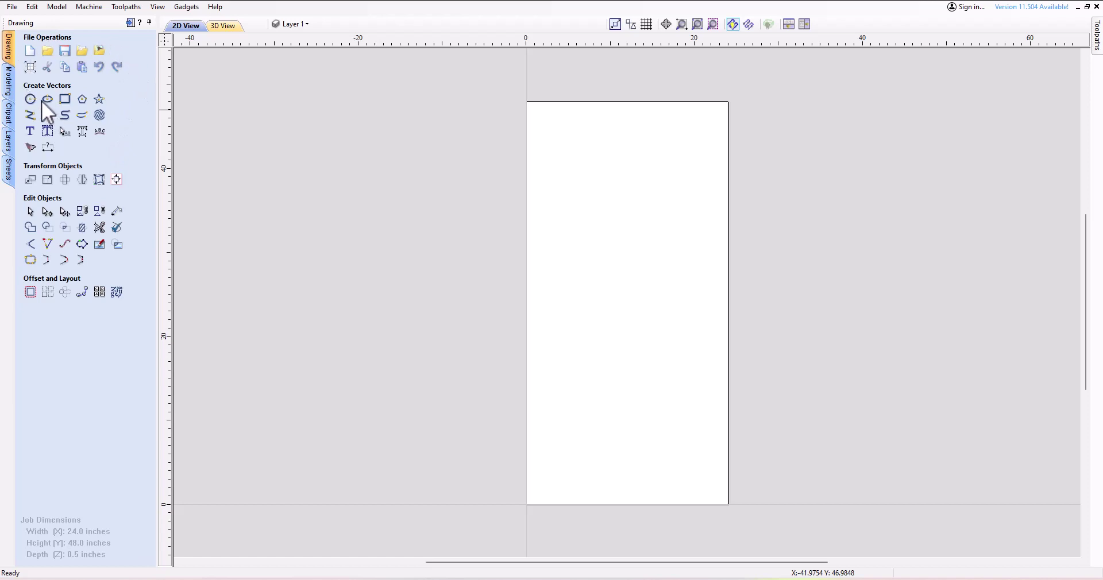
{"action": "left_click", "coordinate": [9, 84]}
{"action": "left_click", "coordinate": [10, 118]}
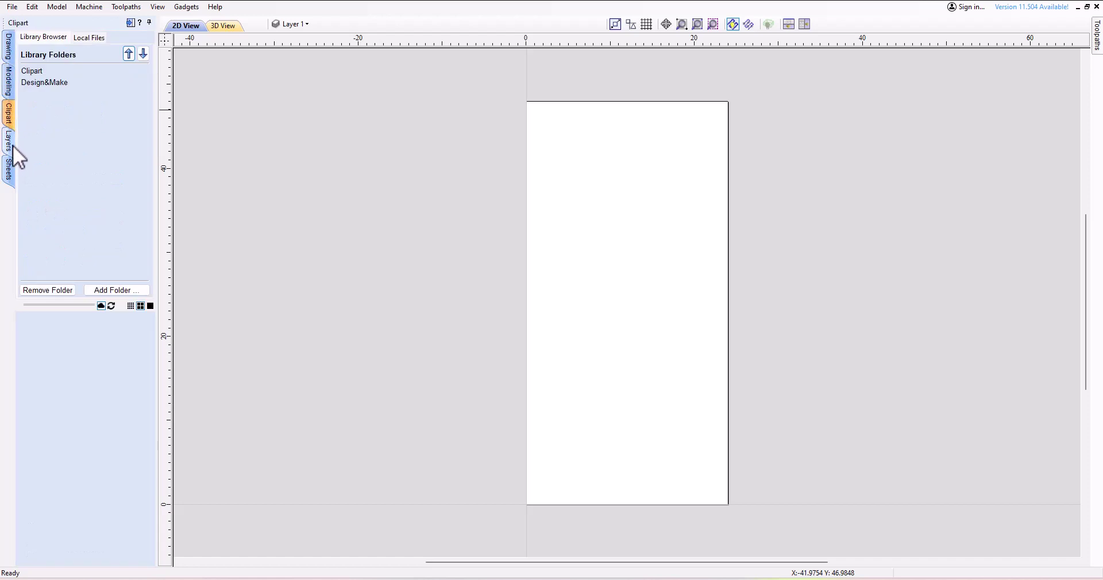
{"action": "left_click", "coordinate": [12, 147]}
{"action": "left_click", "coordinate": [10, 172]}
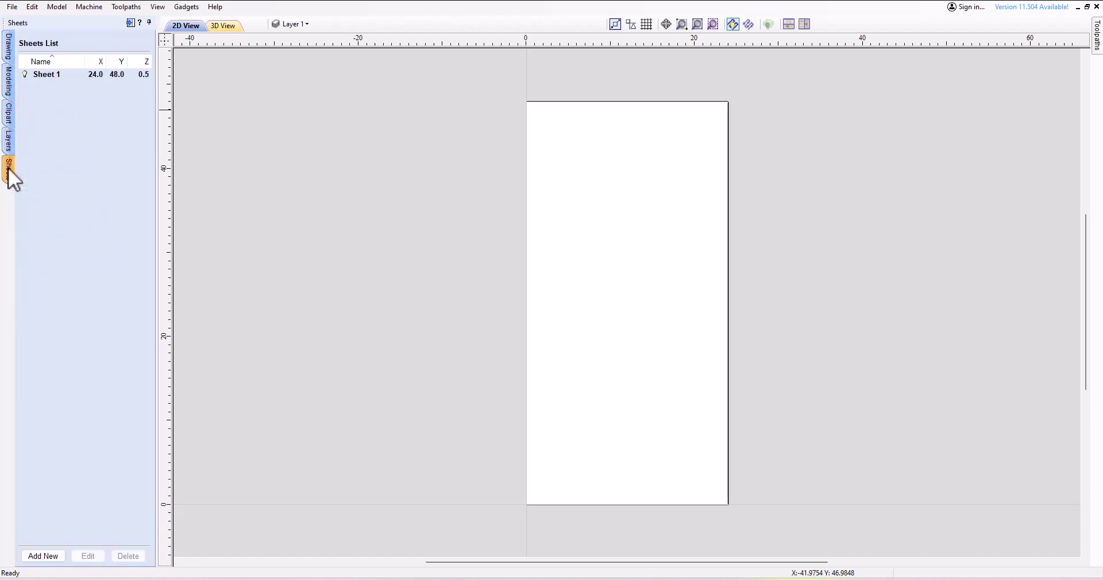
{"action": "left_click", "coordinate": [9, 49]}
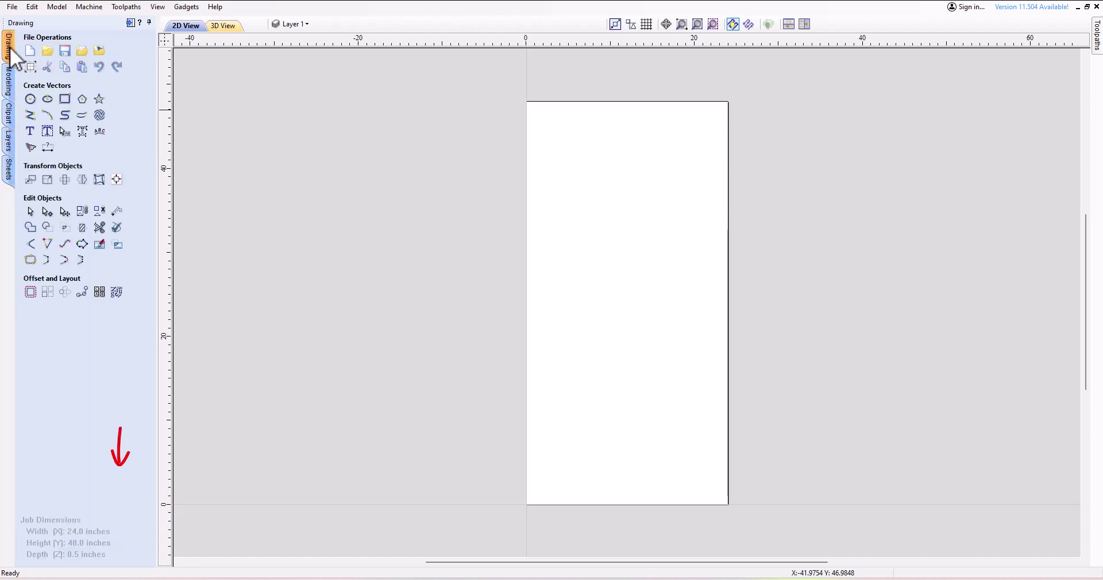
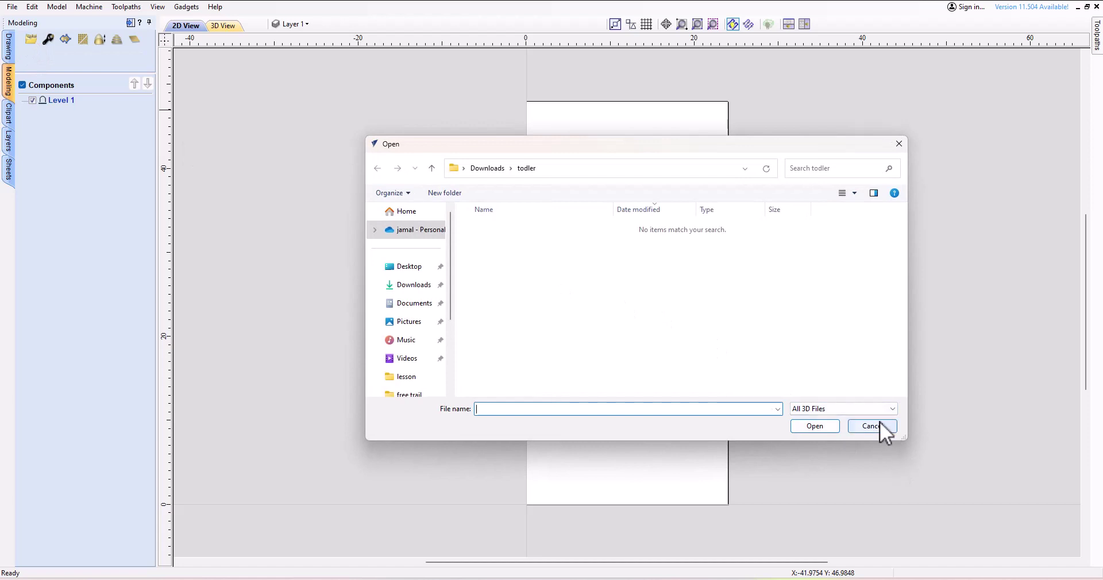
View the component properties and try to create vector boundaries from components.
{"action": "left_click", "coordinate": [49, 40]}
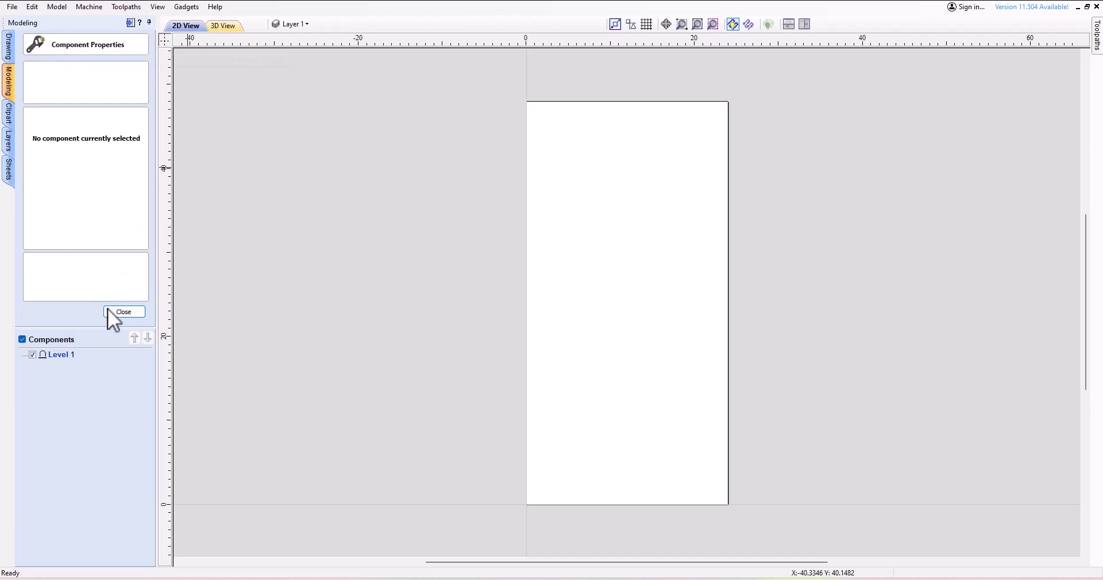
{"action": "left_click", "coordinate": [125, 311]}
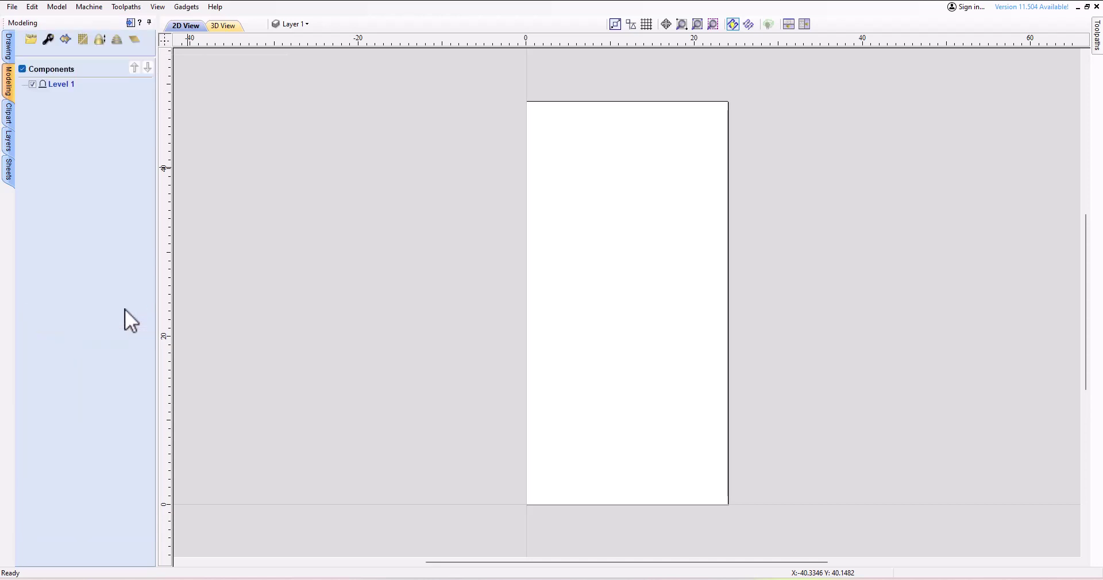
{"action": "left_click", "coordinate": [65, 41]}
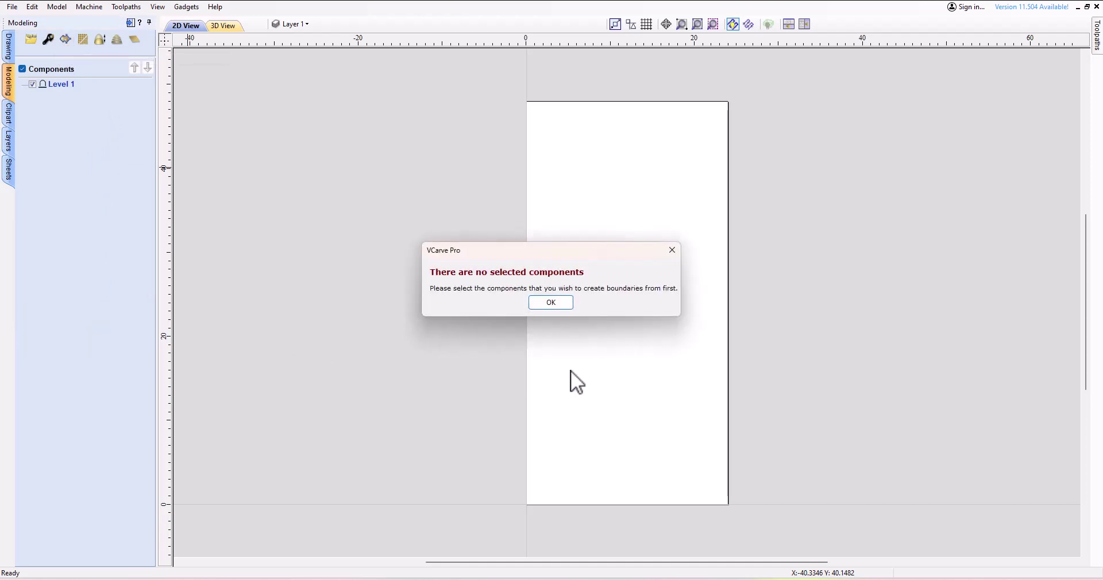
{"action": "left_click", "coordinate": [543, 300]}
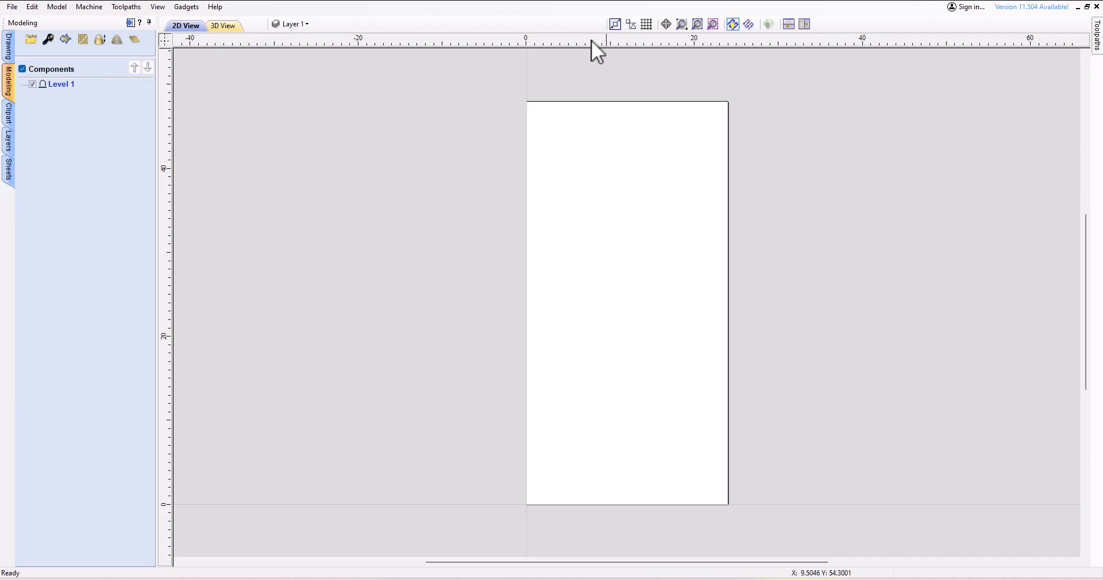
Place the plain cantering horse clipart in the upper half of the sheet and enlarge it to about 16.3 by 13.5 inches.
{"action": "left_click", "coordinate": [9, 115]}
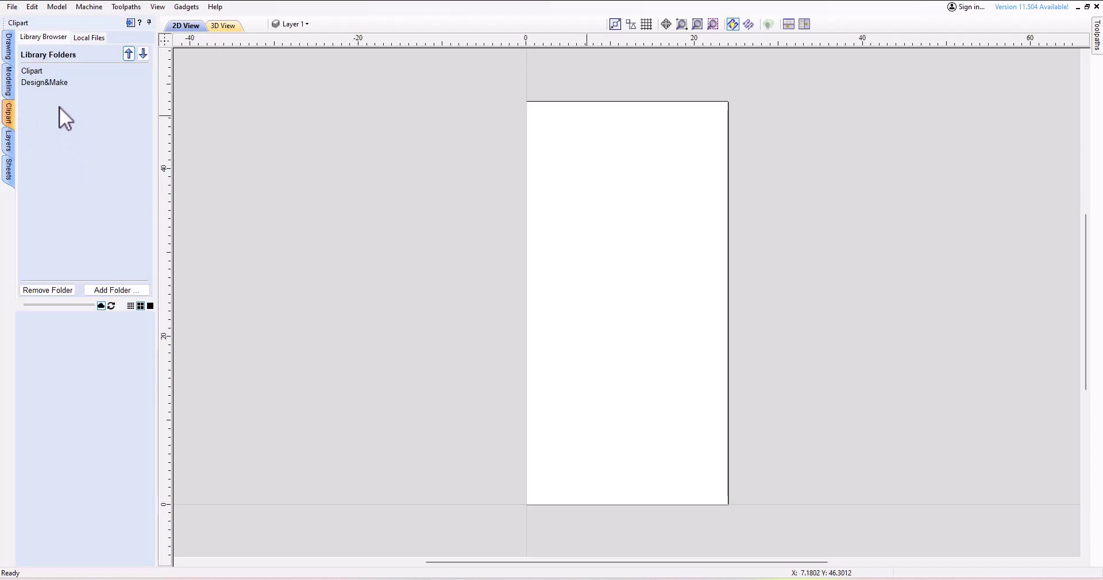
{"action": "left_click", "coordinate": [30, 71]}
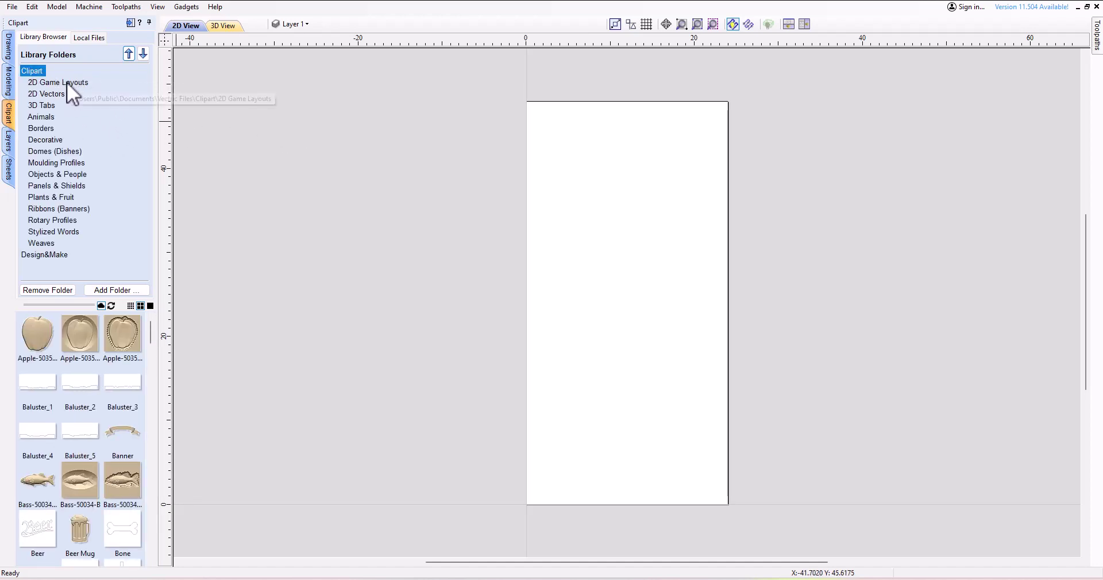
{"action": "scroll", "coordinate": [121, 345], "scroll_direction": "down", "scroll_amount": 2}
{"action": "scroll", "coordinate": [117, 348], "scroll_direction": "down", "scroll_amount": 4}
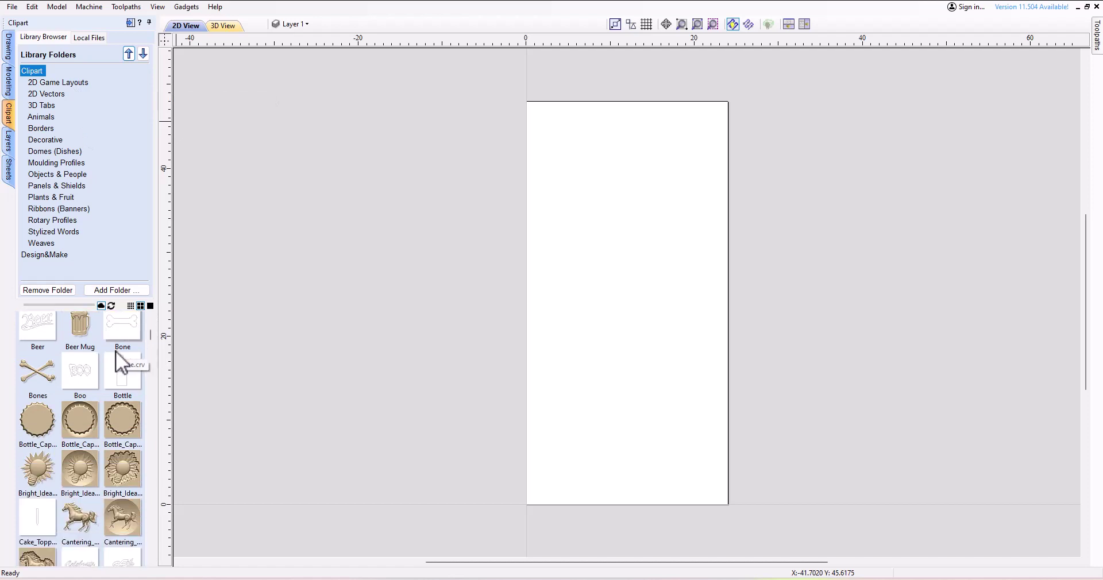
{"action": "scroll", "coordinate": [115, 354], "scroll_direction": "down", "scroll_amount": 2}
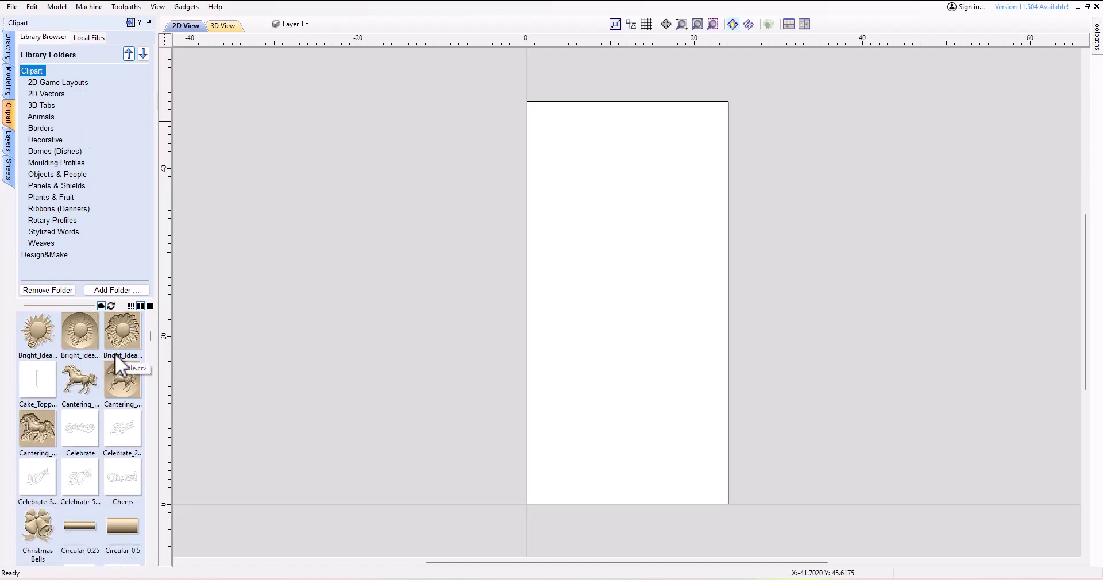
{"action": "left_click_drag", "start_coordinate": [81, 391], "coordinate": [604, 293]}
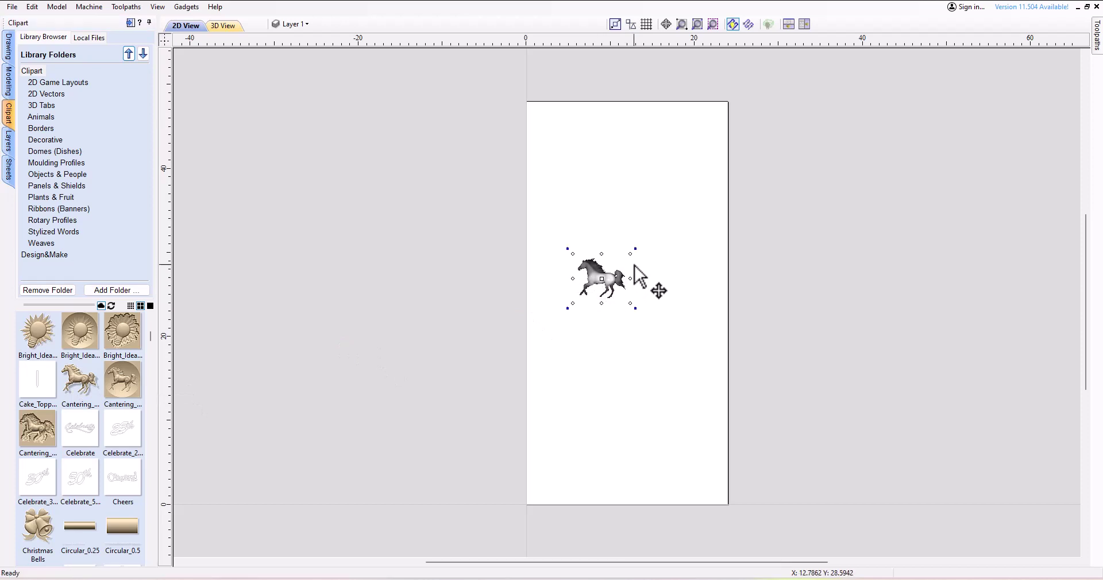
{"action": "left_click_drag", "start_coordinate": [636, 249], "coordinate": [676, 198]}
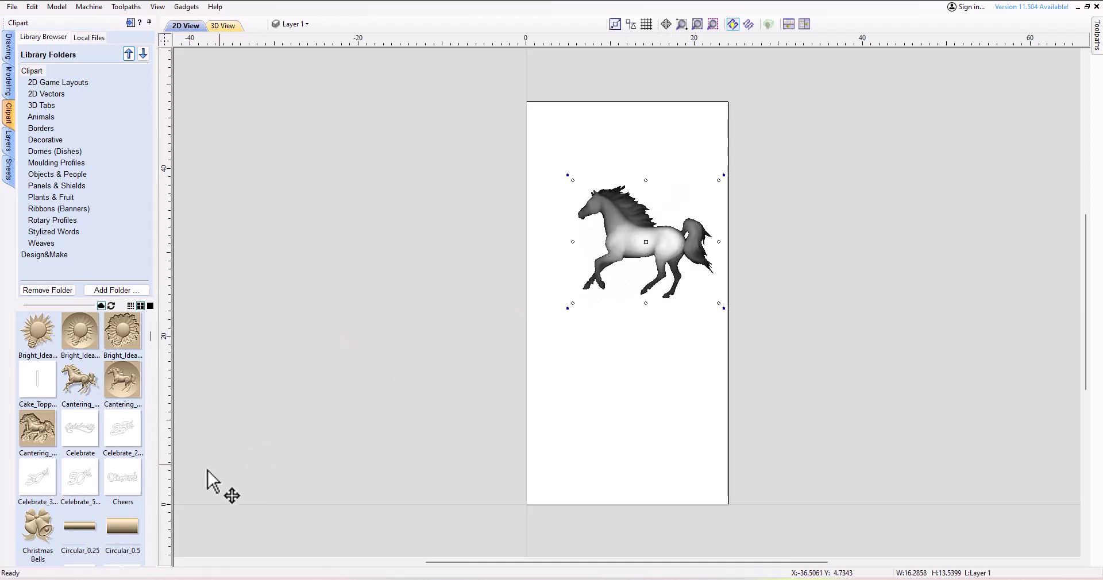
Place the 50th celebration vector clipart on the sheet below the horse and deselect it.
{"action": "scroll", "coordinate": [96, 440], "scroll_direction": "down", "scroll_amount": 1}
{"action": "left_click_drag", "start_coordinate": [84, 409], "coordinate": [708, 315]}
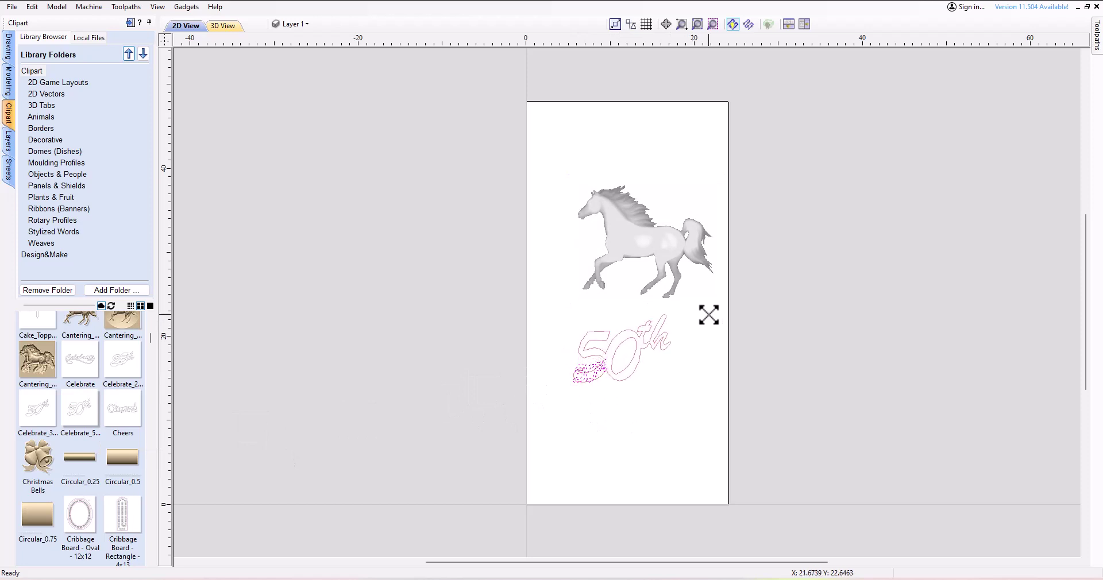
{"action": "left_click", "coordinate": [611, 477]}
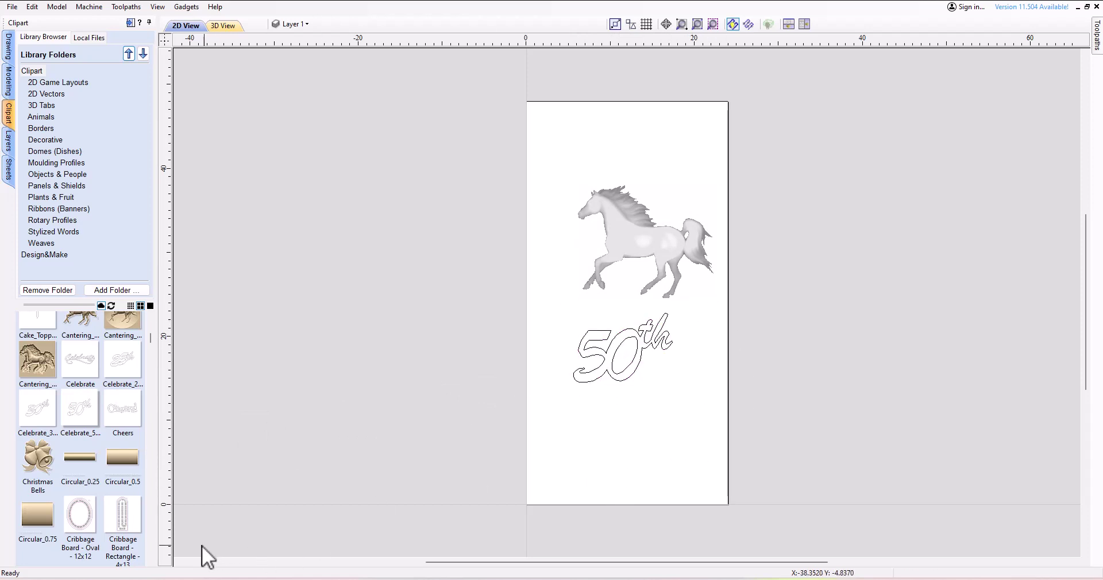
Place the Circular_0.5 clipart above the horse and enlarge it to about 13 by 6.5 inches.
{"action": "left_click_drag", "start_coordinate": [125, 466], "coordinate": [626, 142]}
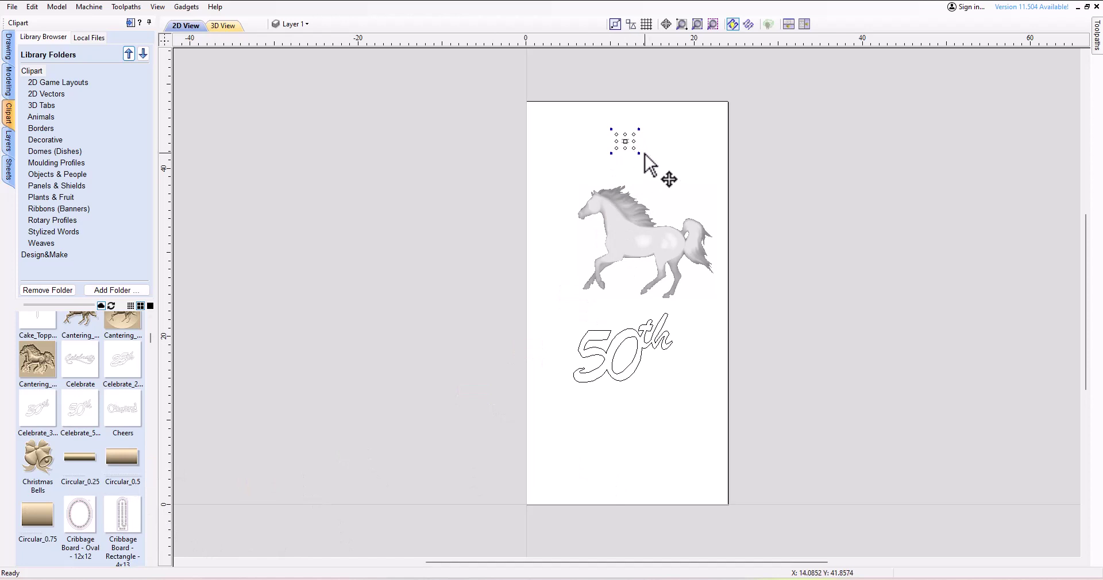
{"action": "left_click", "coordinate": [690, 185]}
{"action": "left_click_drag", "start_coordinate": [674, 164], "coordinate": [607, 139]}
Examine the horse and half-round reliefs in the 3D view from different angles and distances.
{"action": "left_click", "coordinate": [225, 26]}
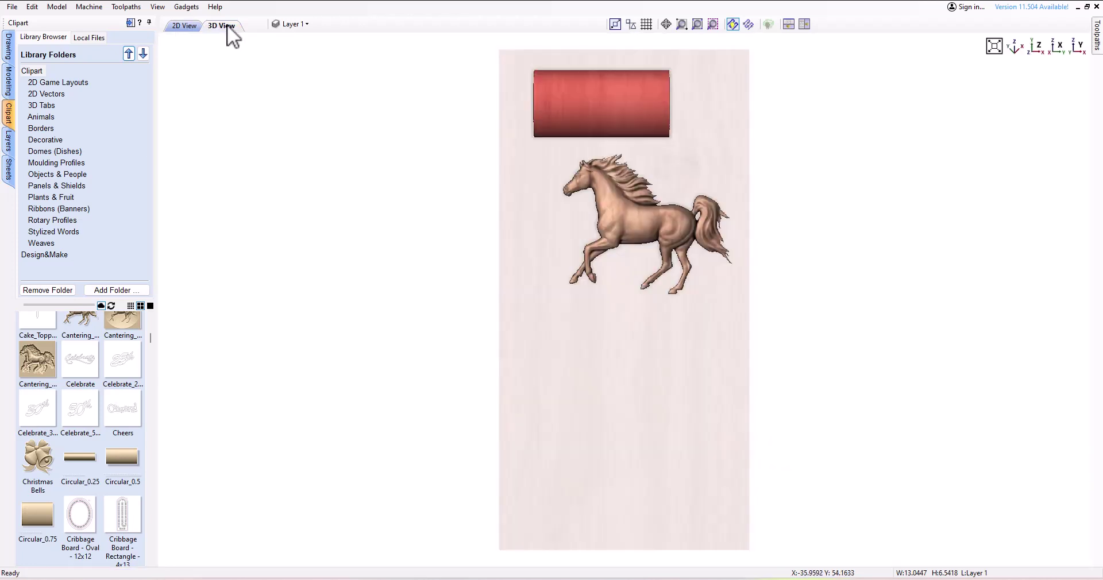
{"action": "left_click_drag", "start_coordinate": [573, 265], "coordinate": [569, 232]}
{"action": "scroll", "coordinate": [579, 220], "scroll_direction": "down", "scroll_amount": 3}
{"action": "scroll", "coordinate": [580, 220], "scroll_direction": "up", "scroll_amount": 5}
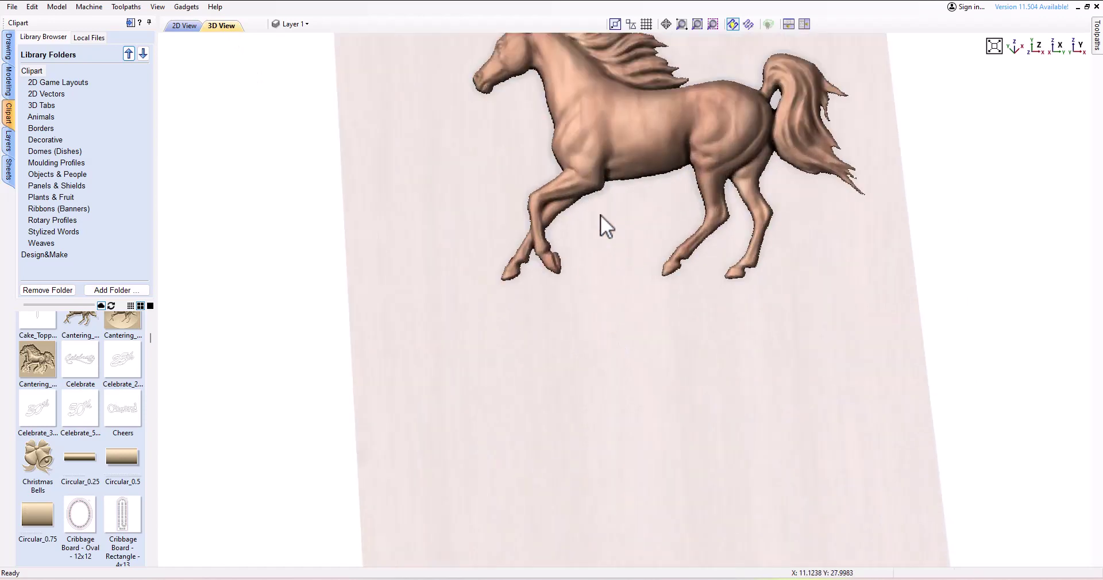
{"action": "left_click_drag", "start_coordinate": [613, 204], "coordinate": [652, 280]}
{"action": "scroll", "coordinate": [652, 280], "scroll_direction": "down", "scroll_amount": 4}
{"action": "left_click_drag", "start_coordinate": [648, 491], "coordinate": [603, 262]}
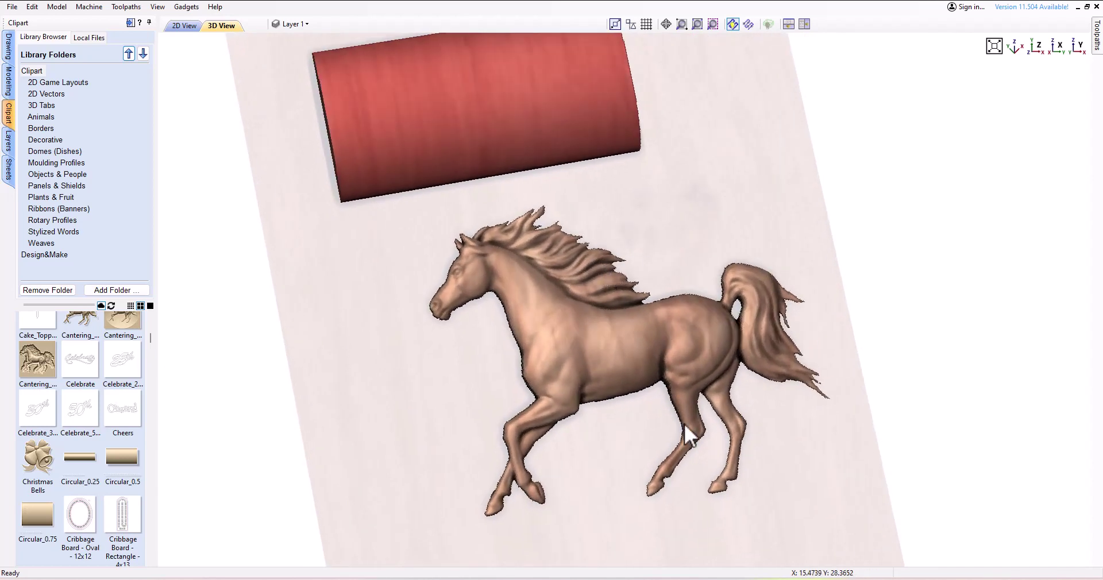
{"action": "key", "text": "1"}
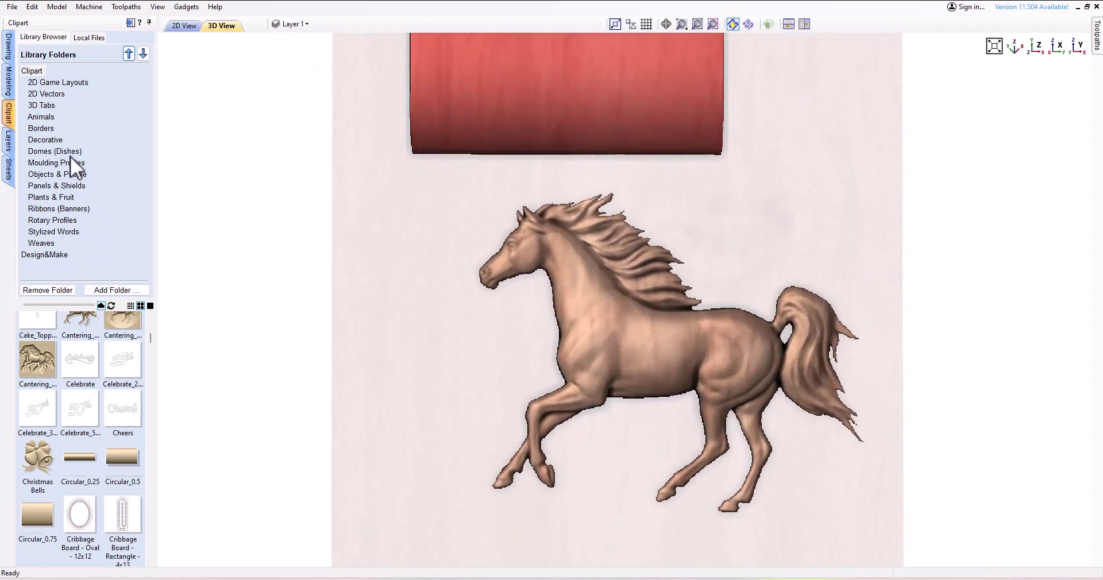
Browse the Animals, 3D Tabs and Borders clipart folders and place a round rope border beside the horse's front legs.
{"action": "left_click", "coordinate": [43, 114]}
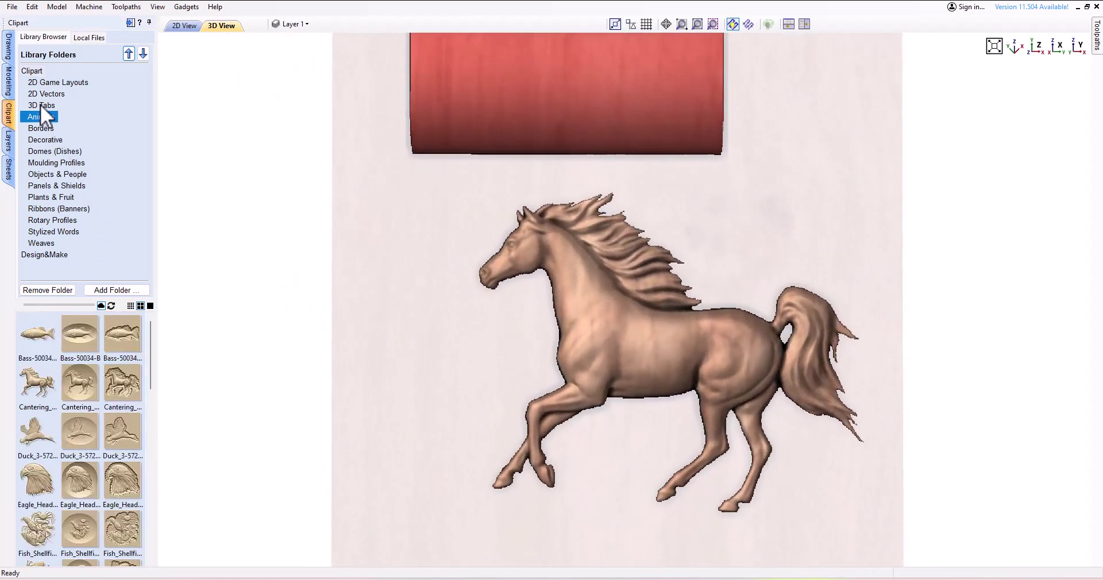
{"action": "left_click", "coordinate": [40, 105]}
{"action": "left_click", "coordinate": [39, 128]}
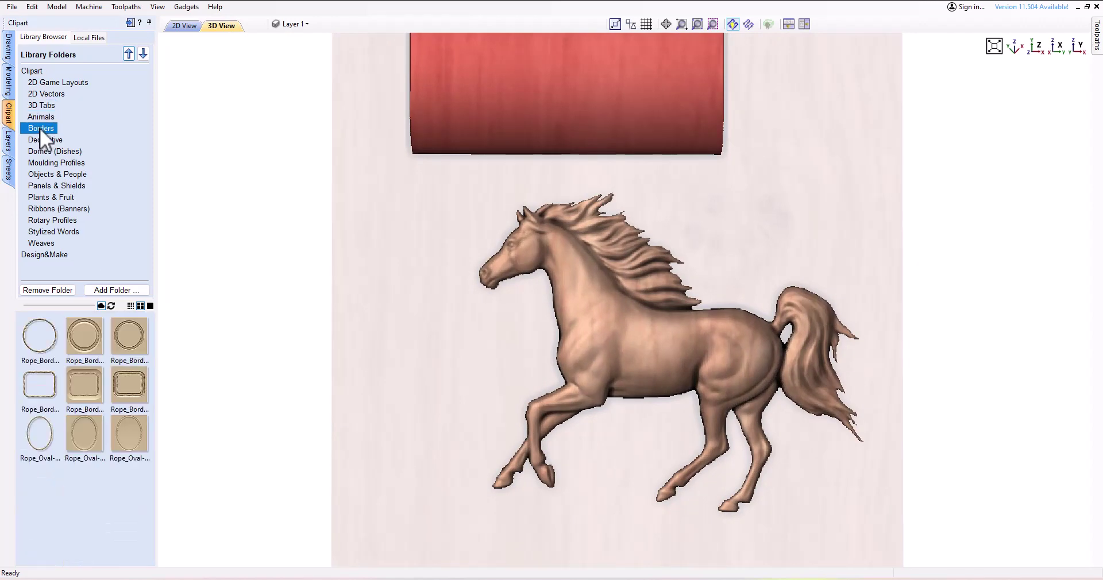
{"action": "left_click_drag", "start_coordinate": [81, 343], "coordinate": [433, 391]}
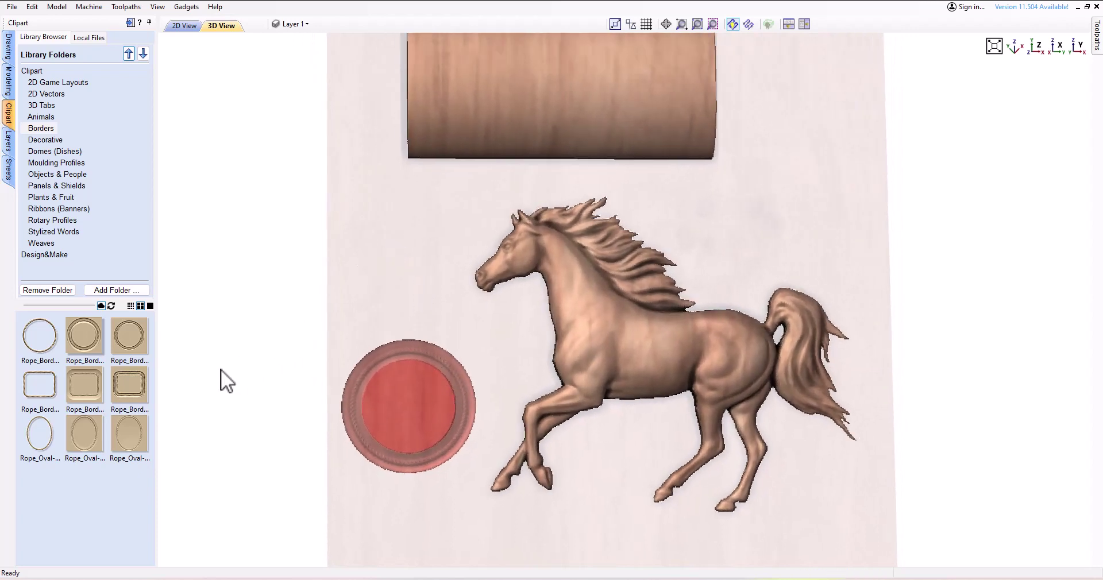
Place a round pierced clipart piece from the Decorative folder above the rope border and return to the 2D view.
{"action": "left_click", "coordinate": [46, 140]}
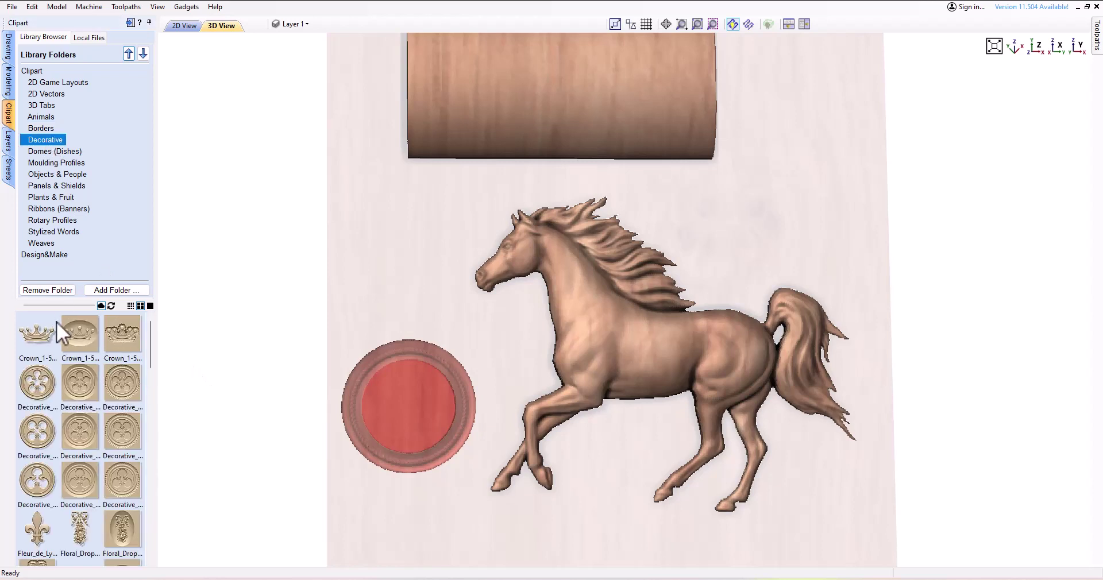
{"action": "left_click_drag", "start_coordinate": [90, 385], "coordinate": [399, 227]}
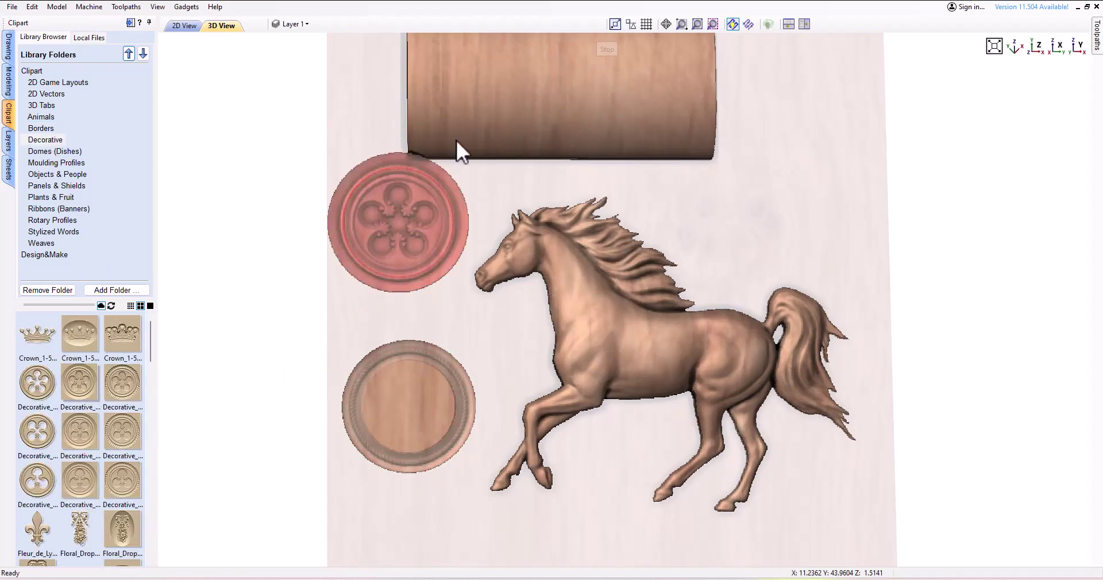
{"action": "key", "text": "F2"}
Add four new layers to the job, keeping their default names.
{"action": "left_click", "coordinate": [8, 144]}
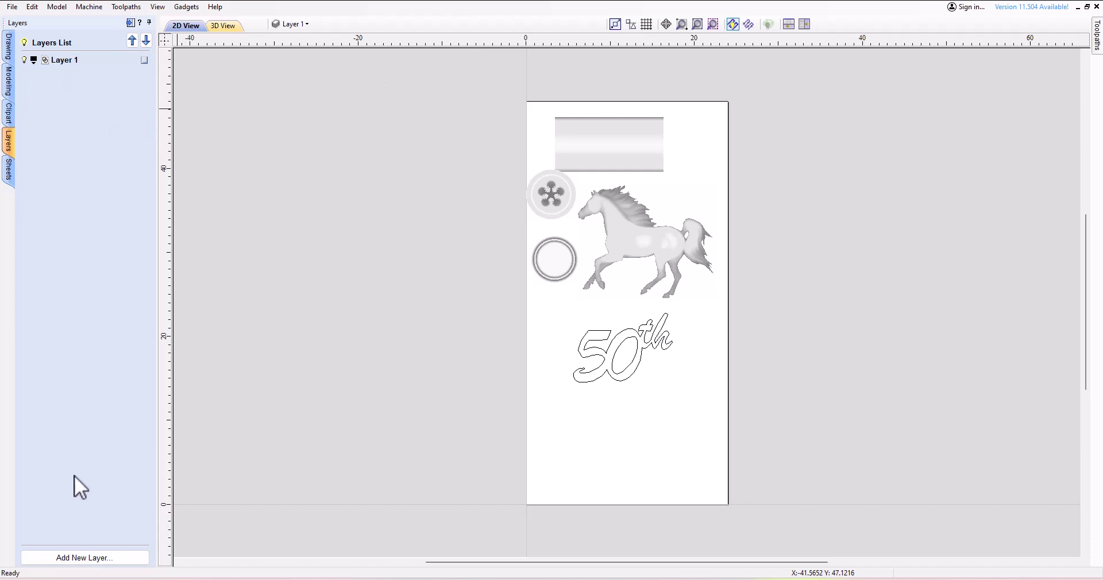
{"action": "left_click", "coordinate": [71, 558]}
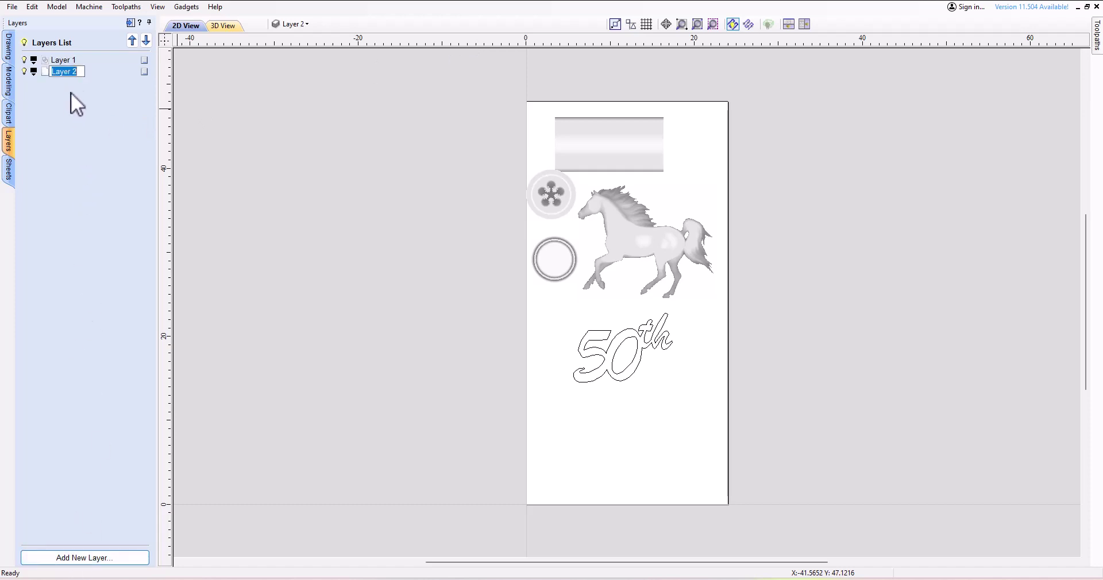
{"action": "left_click", "coordinate": [81, 558]}
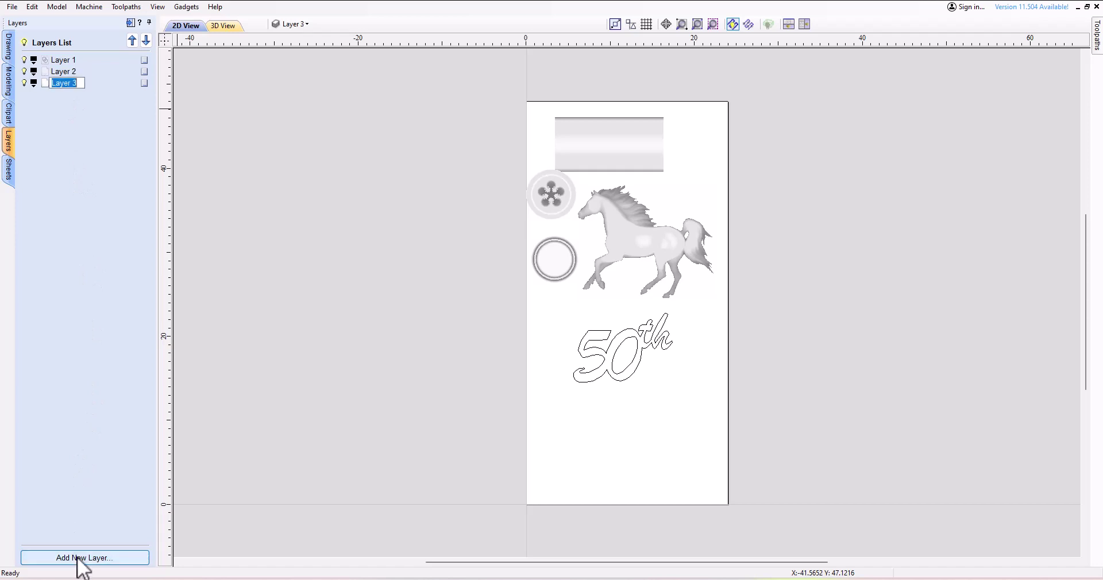
{"action": "left_click", "coordinate": [81, 558]}
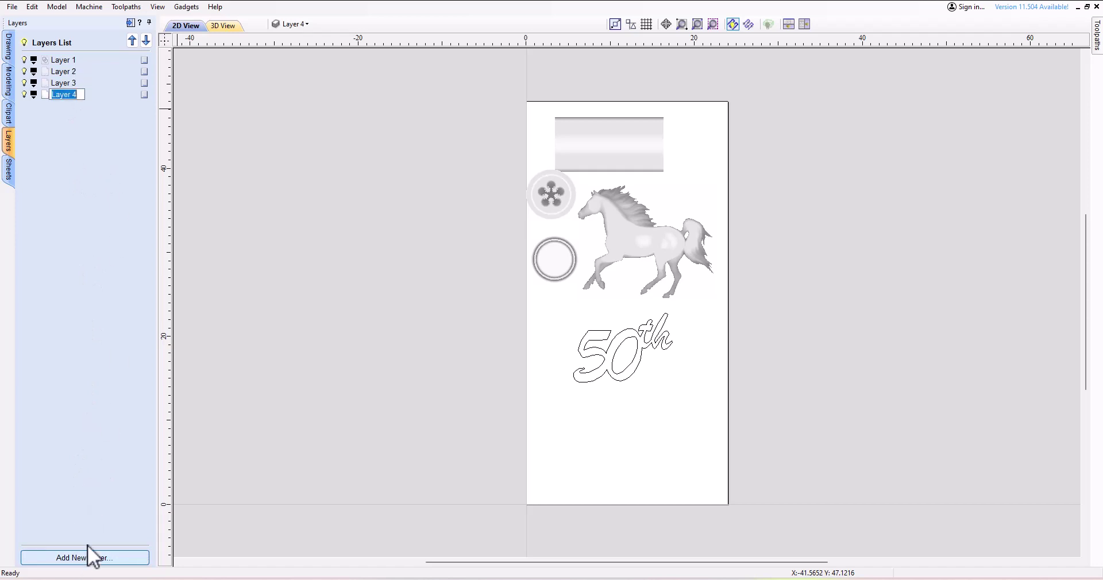
{"action": "left_click", "coordinate": [309, 24]}
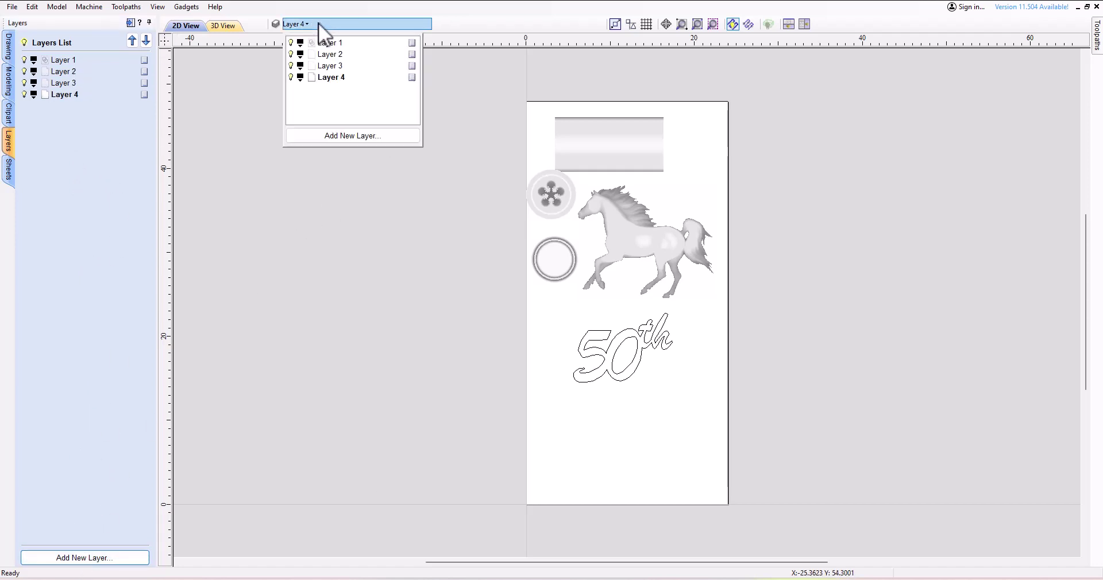
{"action": "left_click", "coordinate": [330, 135]}
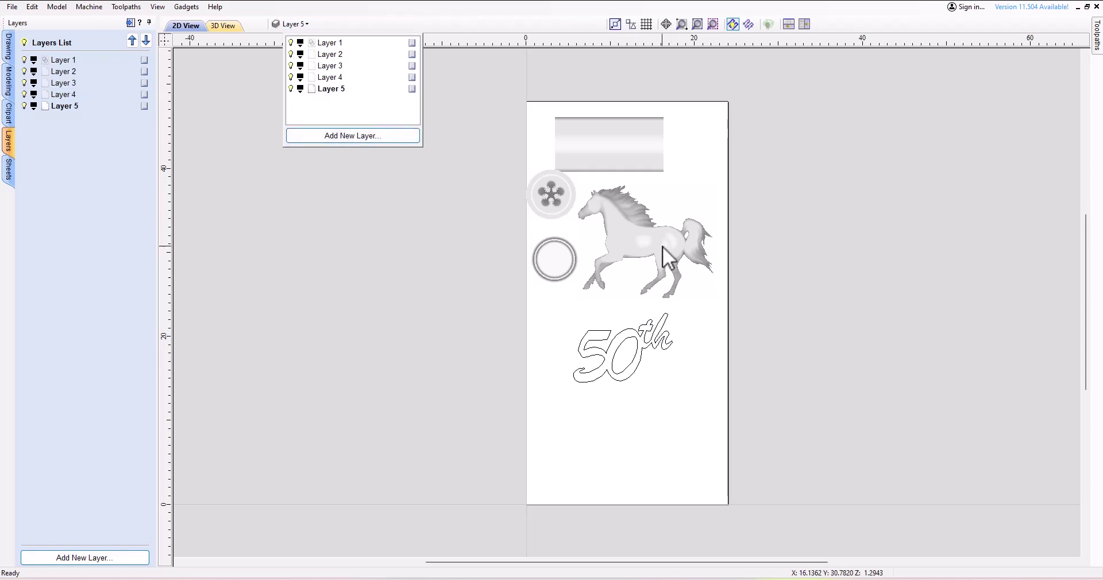
Move the horse component to Layer 2.
{"action": "right_click", "coordinate": [635, 231]}
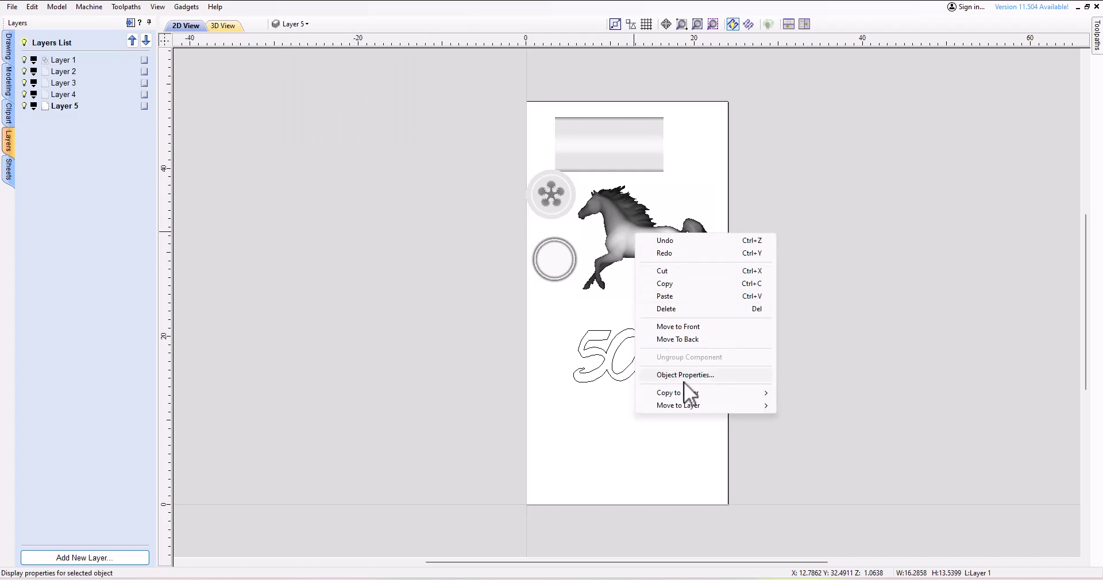
{"action": "mouse_move", "coordinate": [758, 405]}
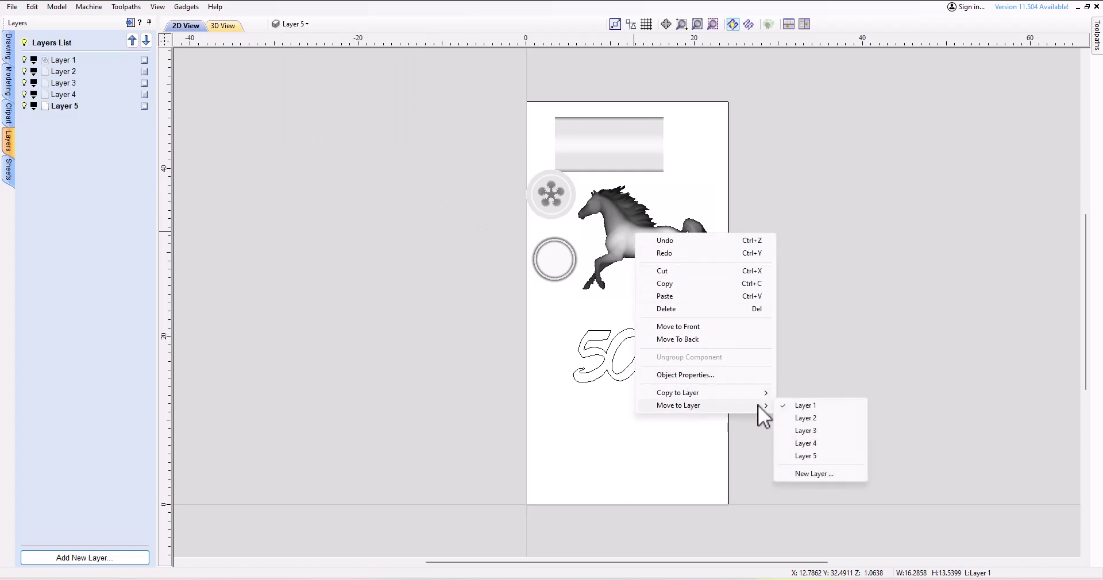
{"action": "left_click", "coordinate": [811, 419]}
Select all of the 50th lettering vectors and move them to Layer 3.
{"action": "left_click", "coordinate": [621, 339]}
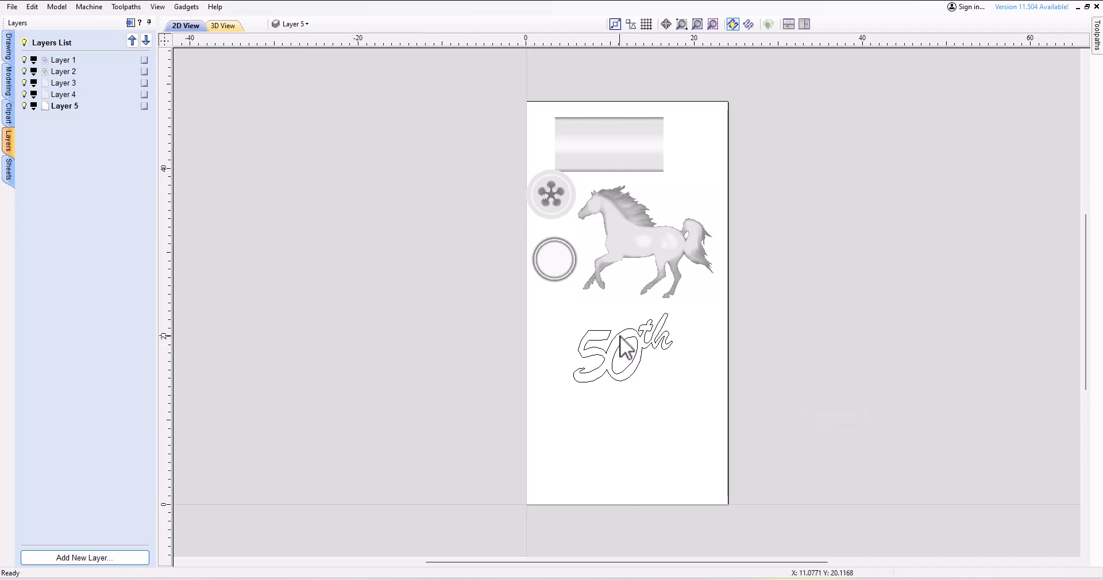
{"action": "left_click_drag", "start_coordinate": [559, 314], "coordinate": [700, 443], "text": "shift"}
{"action": "left_click_drag", "start_coordinate": [708, 377], "coordinate": [707, 377], "text": "shift"}
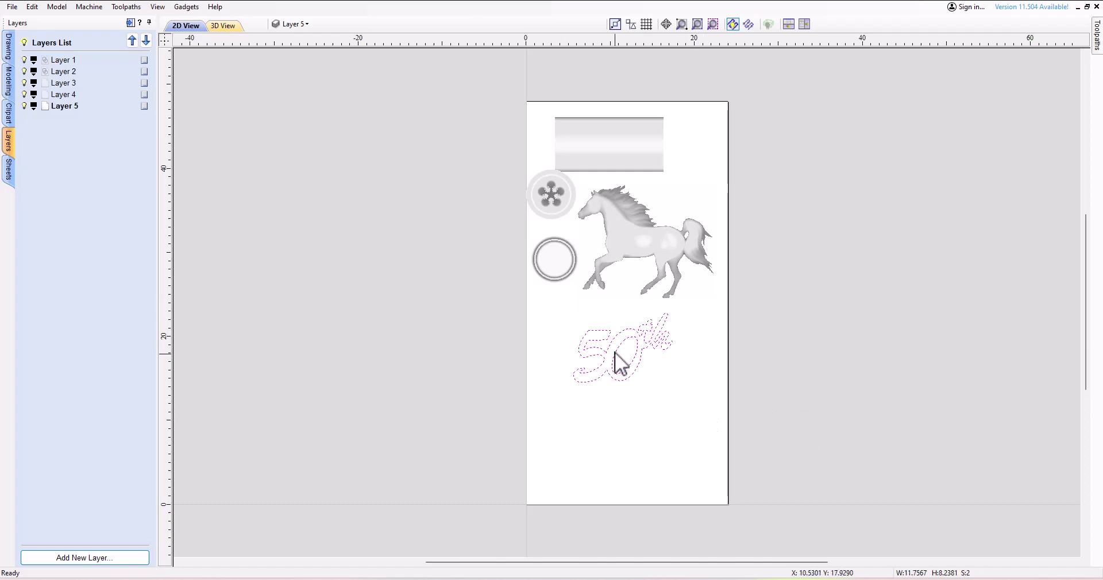
{"action": "right_click", "coordinate": [637, 367]}
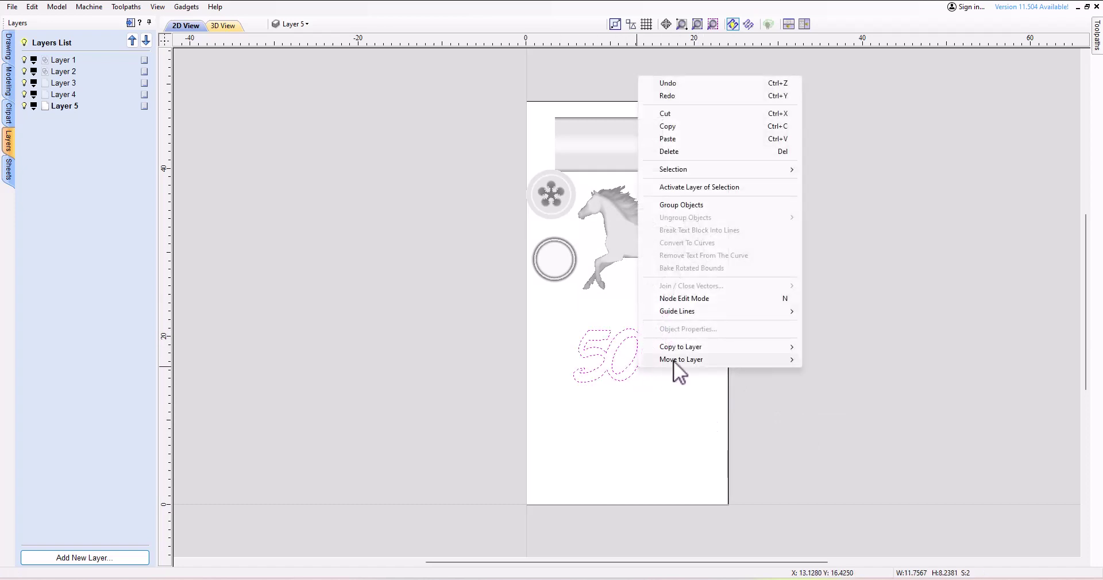
{"action": "mouse_move", "coordinate": [695, 360]}
{"action": "left_click", "coordinate": [832, 385]}
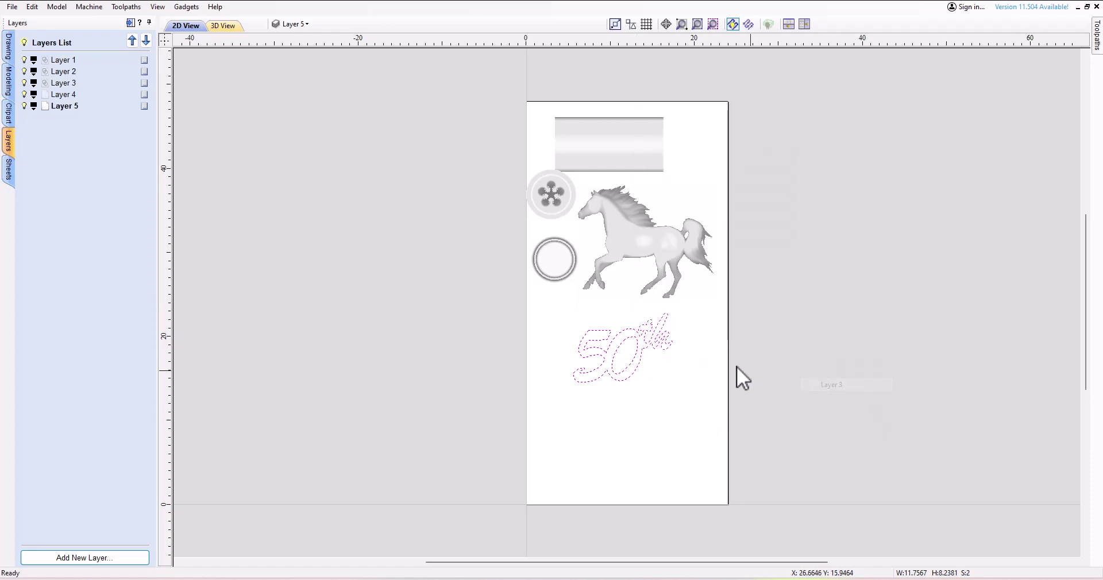
Move the round rope border component to Layer 4.
{"action": "left_click", "coordinate": [551, 259]}
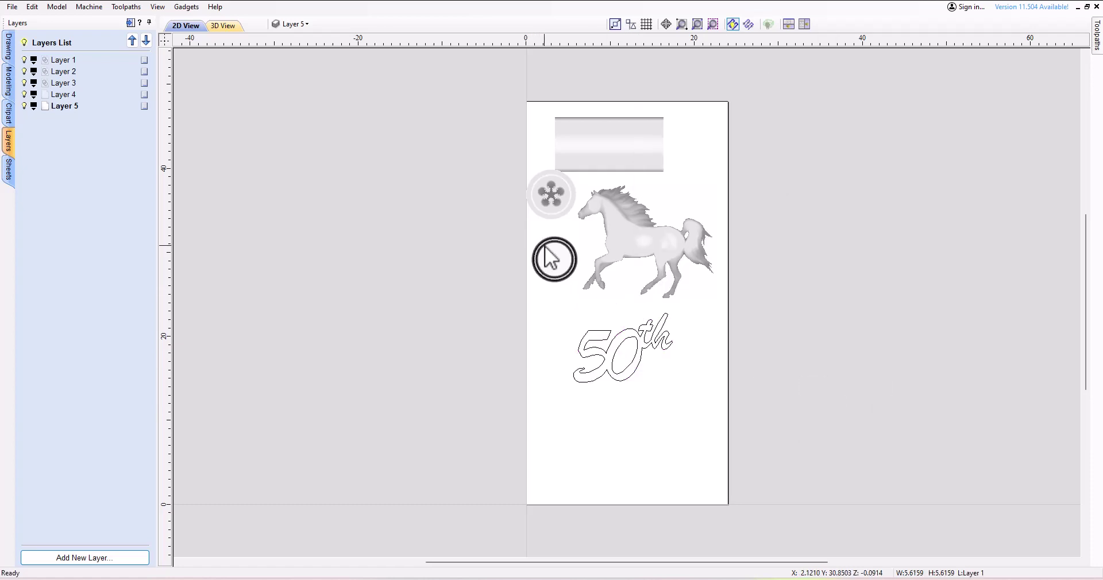
{"action": "right_click", "coordinate": [548, 253]}
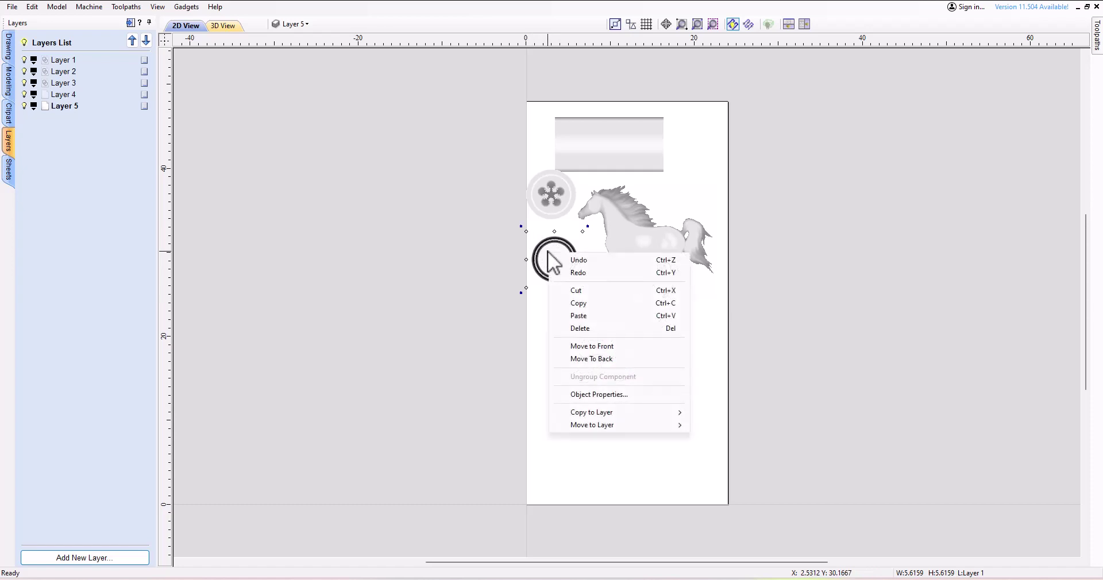
{"action": "mouse_move", "coordinate": [674, 425]}
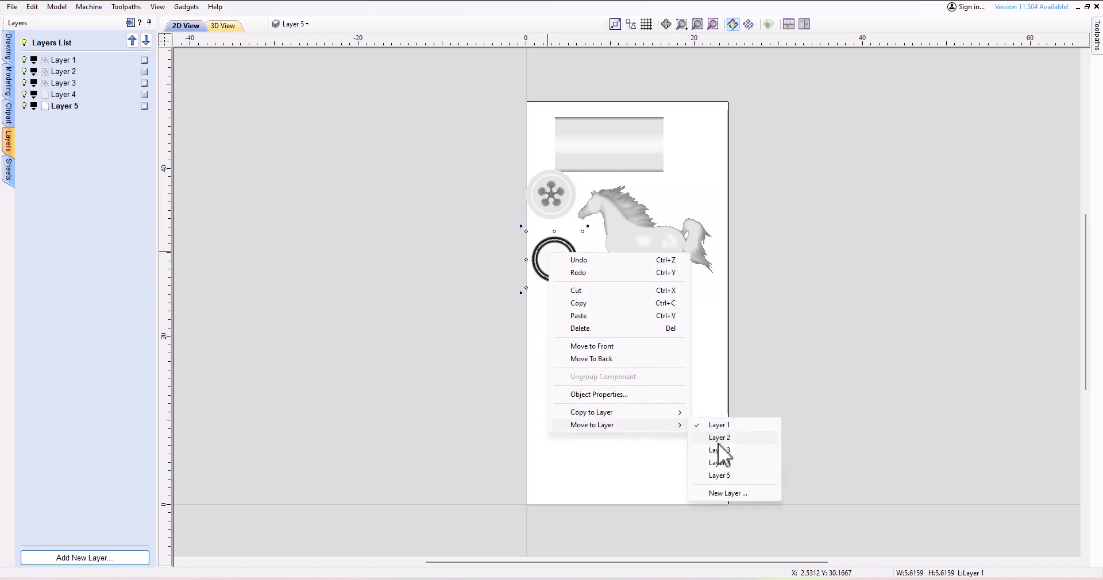
{"action": "left_click", "coordinate": [718, 463]}
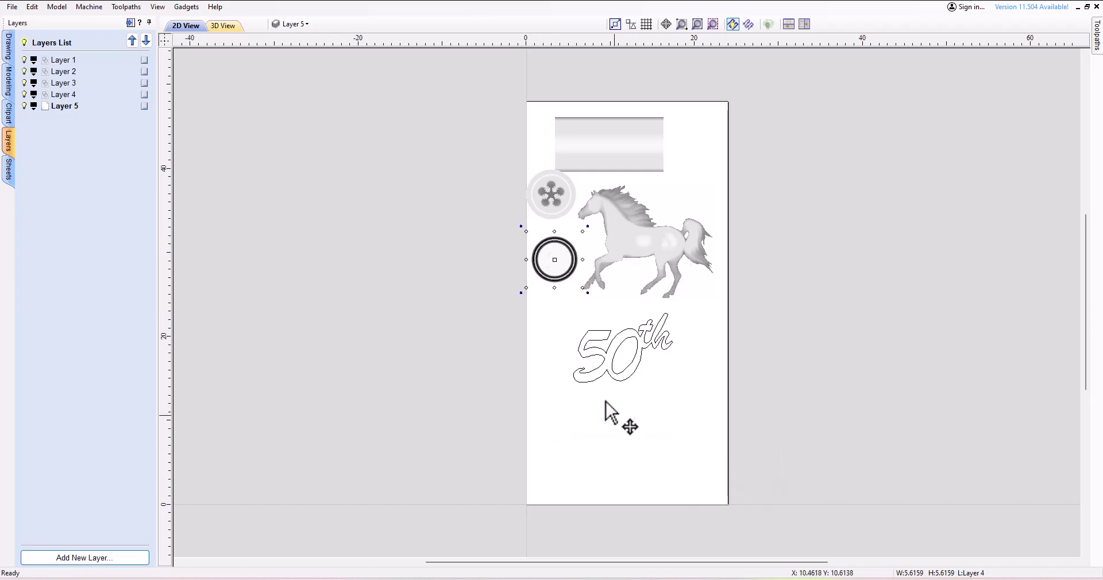
Move the round flower component above the rope border to Layer 5.
{"action": "right_click", "coordinate": [550, 195]}
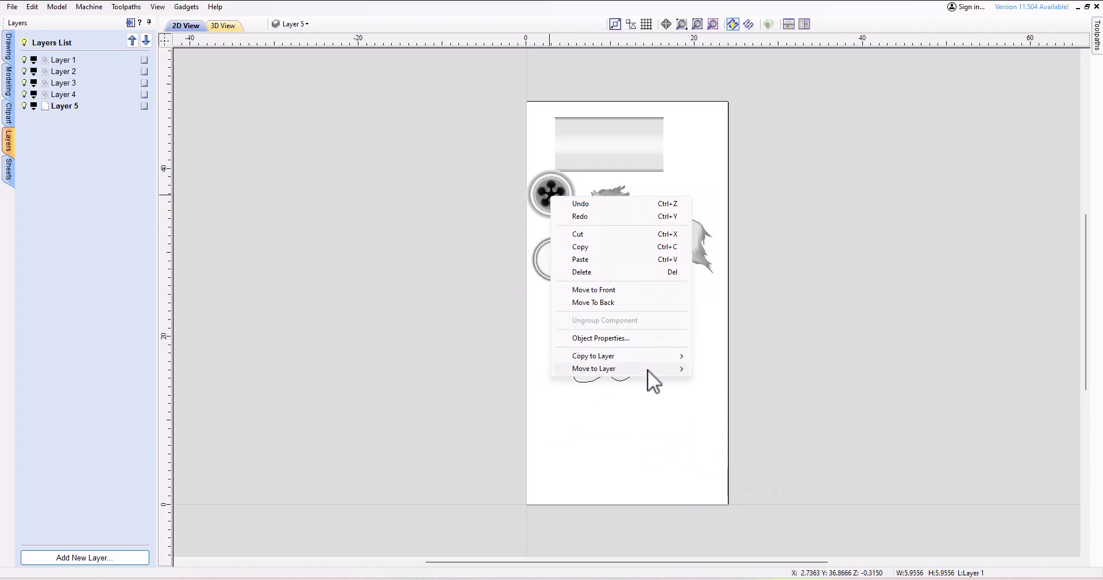
{"action": "mouse_move", "coordinate": [667, 370]}
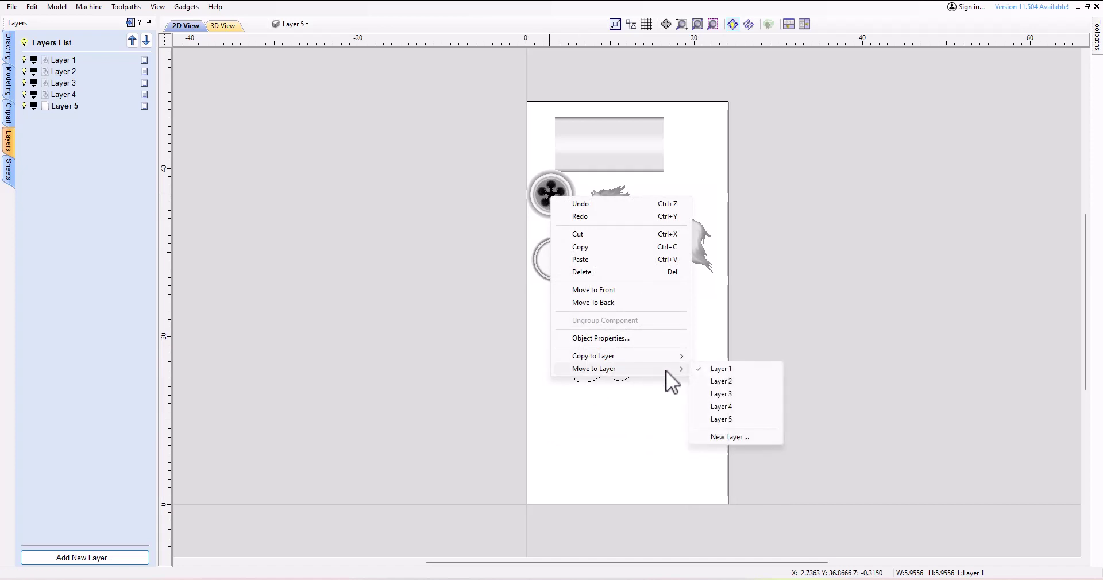
{"action": "left_click", "coordinate": [739, 420]}
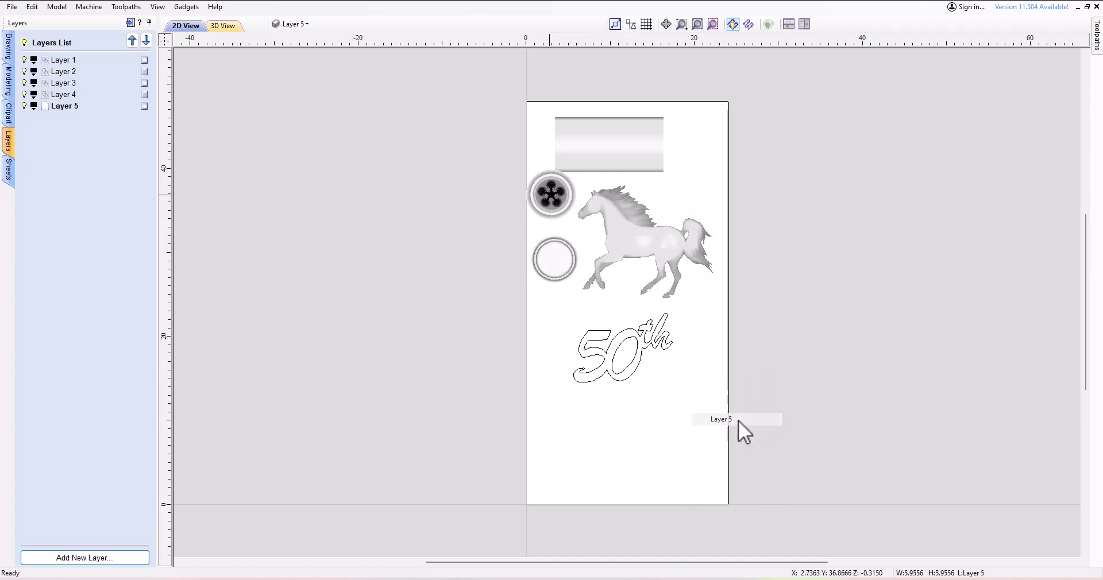
Move the rectangular component near the top of the job to a new layer, keeping the default name Layer 6.
{"action": "left_click", "coordinate": [623, 149]}
{"action": "right_click", "coordinate": [622, 149]}
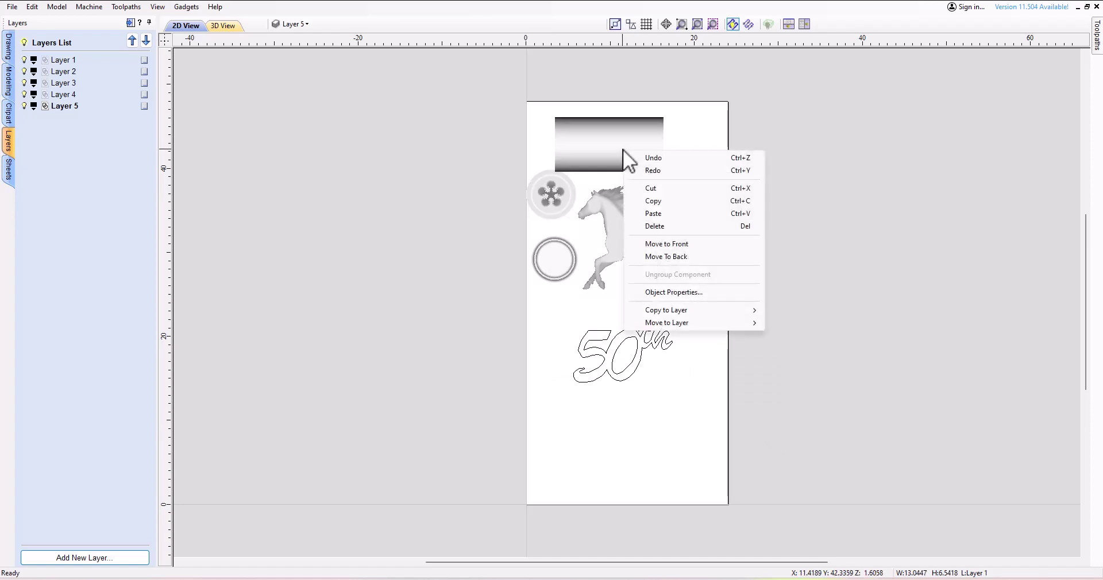
{"action": "mouse_move", "coordinate": [749, 324]}
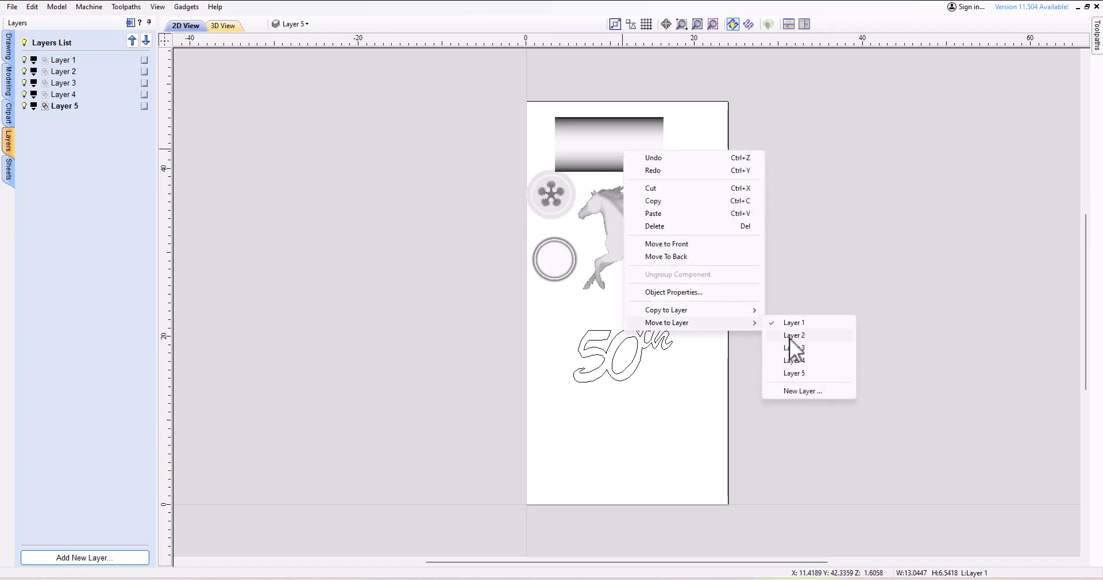
{"action": "left_click", "coordinate": [809, 393]}
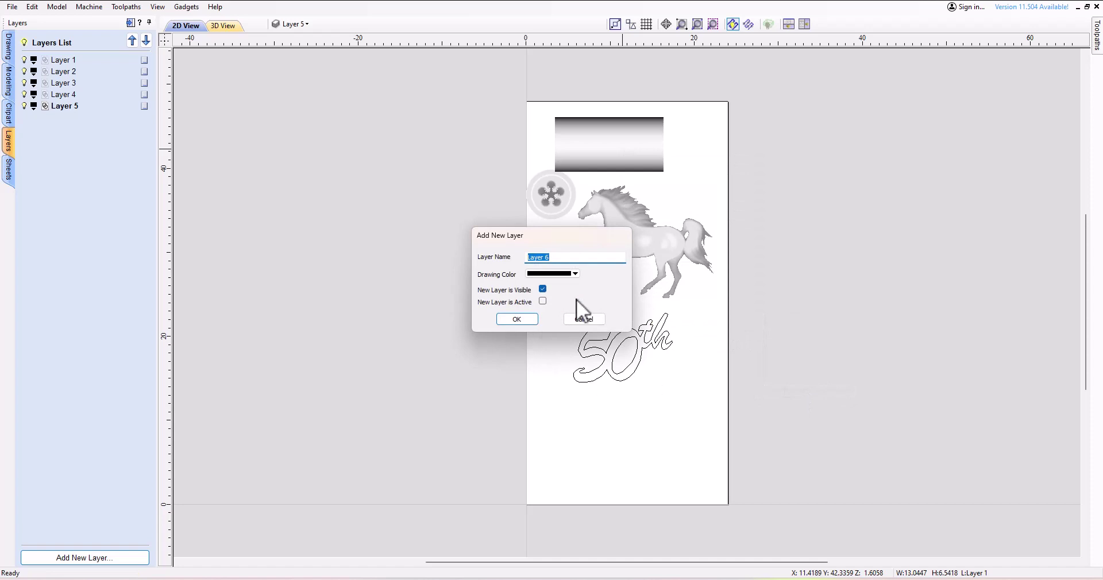
{"action": "left_click", "coordinate": [517, 320]}
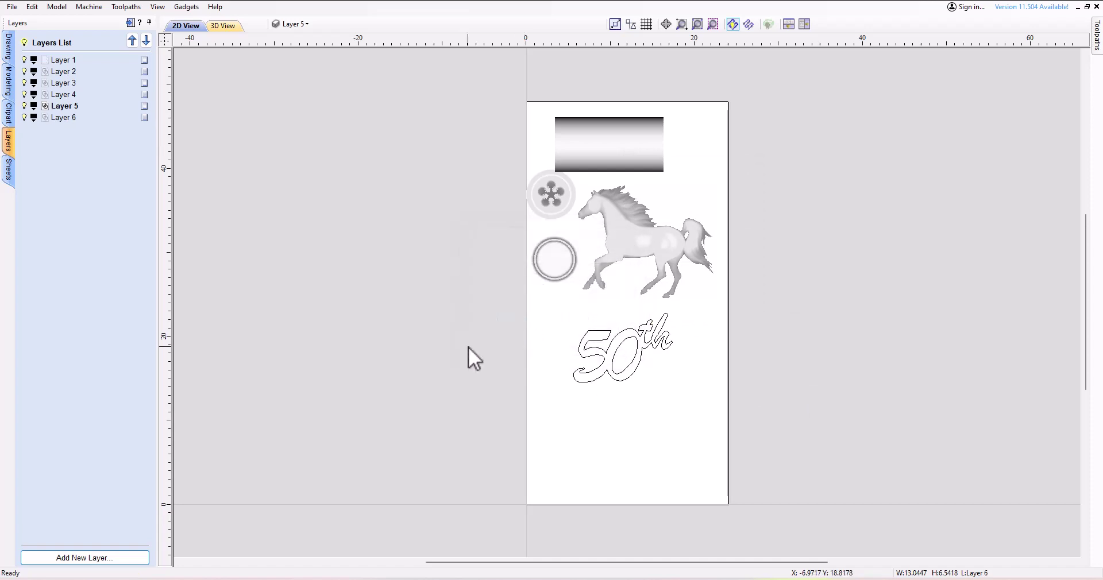
Hide all of the layers one by one, from Layer 1 through Layer 6.
{"action": "left_click", "coordinate": [297, 25]}
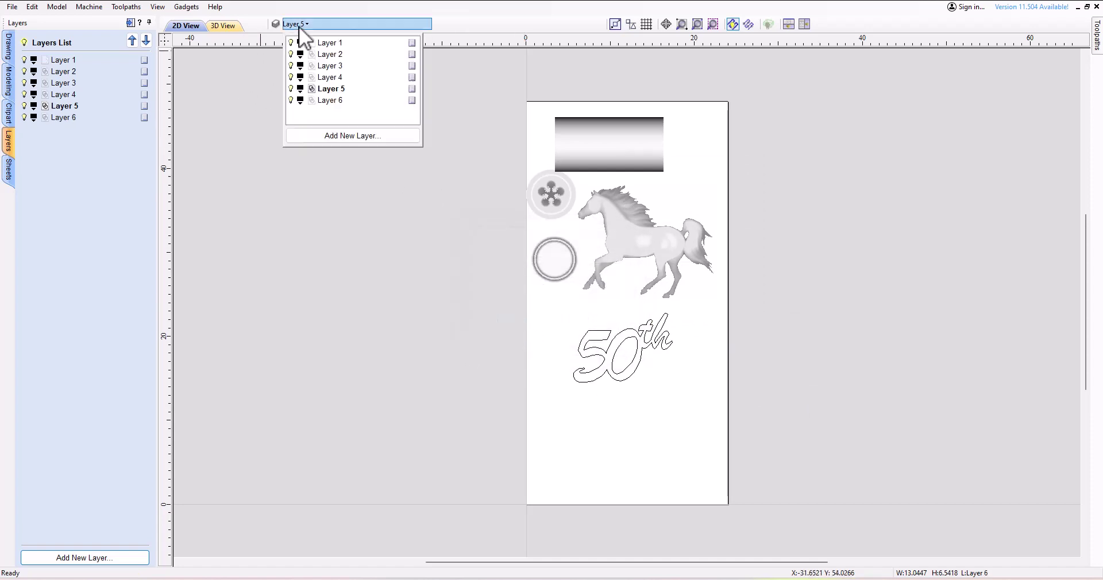
{"action": "left_click", "coordinate": [291, 42]}
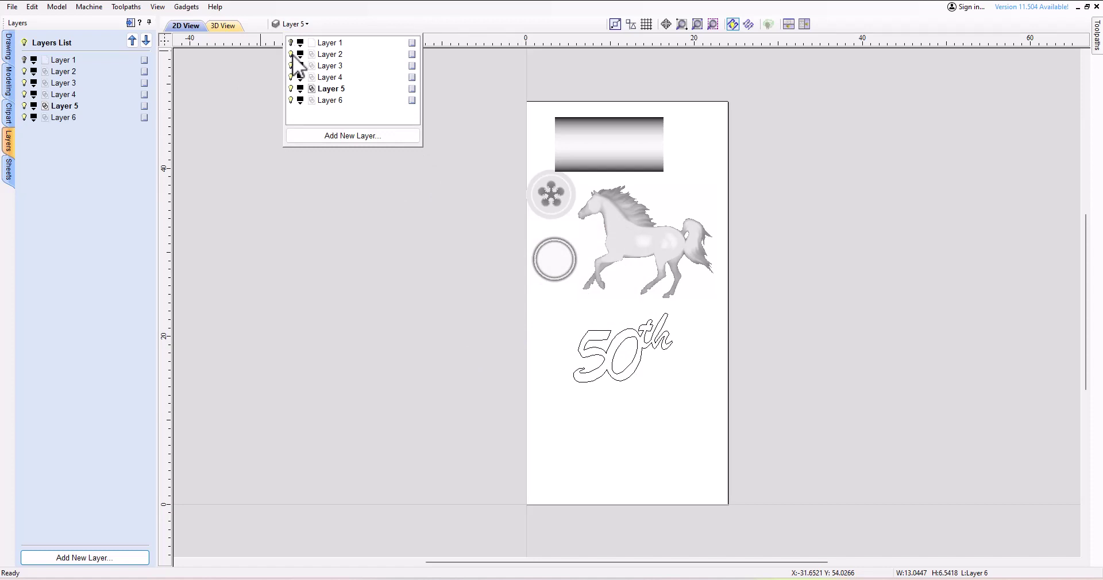
{"action": "left_click", "coordinate": [291, 54]}
{"action": "left_click", "coordinate": [291, 65]}
{"action": "left_click", "coordinate": [290, 77]}
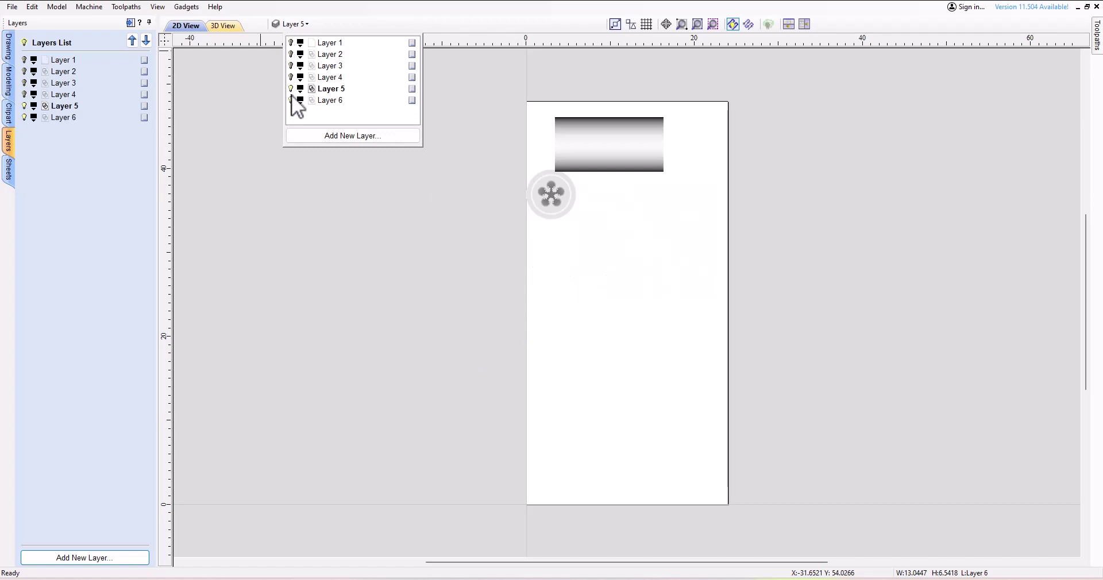
{"action": "left_click", "coordinate": [290, 88]}
{"action": "left_click", "coordinate": [291, 101]}
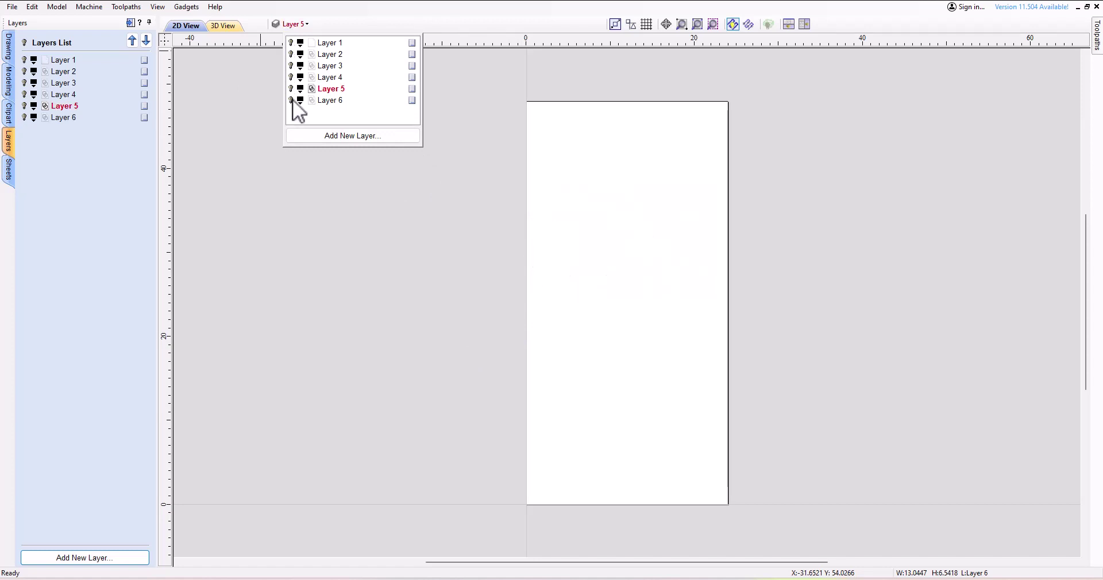
Make the hidden layers visible again, working from Layer 6 back up to Layer 1.
{"action": "left_click", "coordinate": [291, 101]}
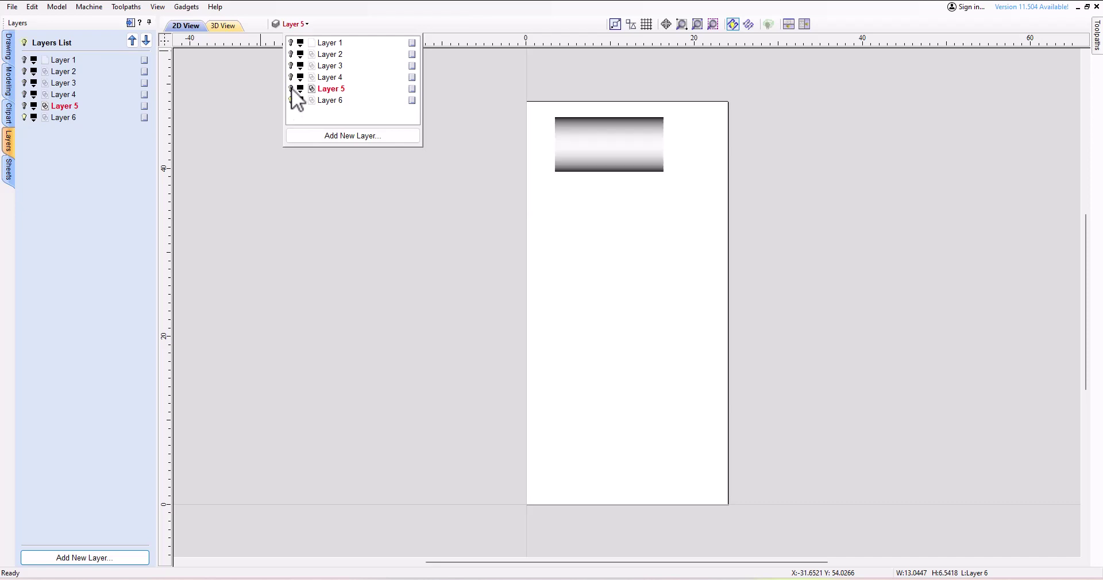
{"action": "left_click", "coordinate": [290, 89]}
{"action": "left_click", "coordinate": [291, 77]}
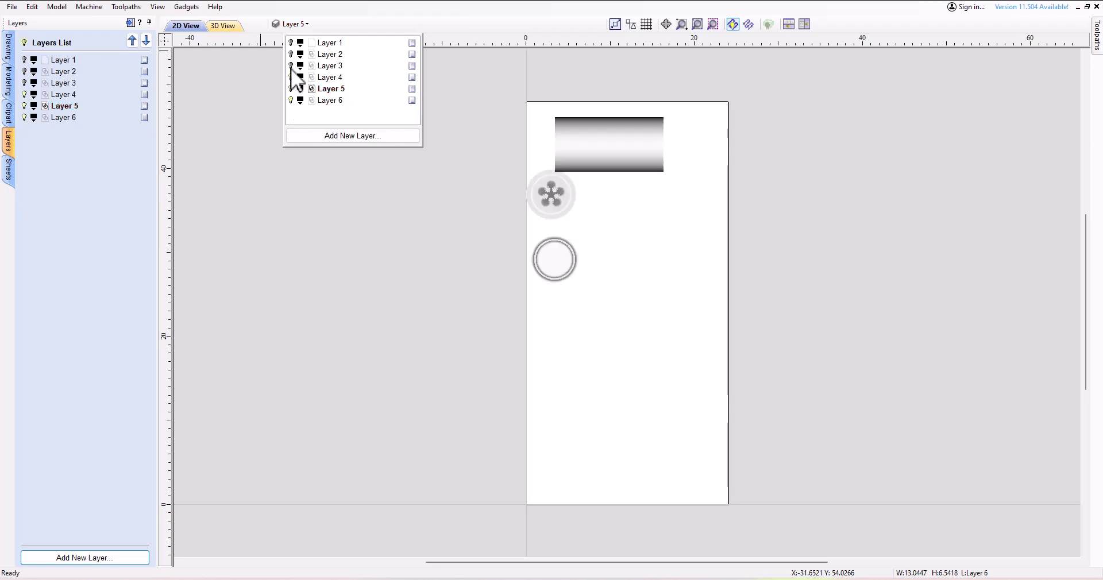
{"action": "left_click", "coordinate": [291, 65]}
{"action": "left_click", "coordinate": [290, 54]}
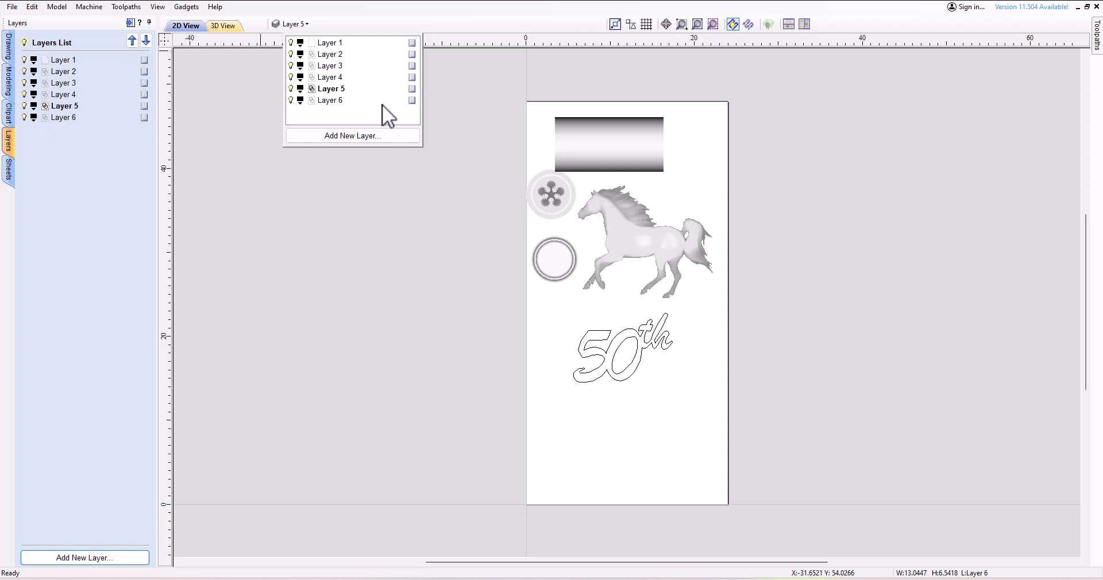
Make Layer 6 the active layer.
{"action": "left_click", "coordinate": [313, 103]}
{"action": "left_click", "coordinate": [412, 100]}
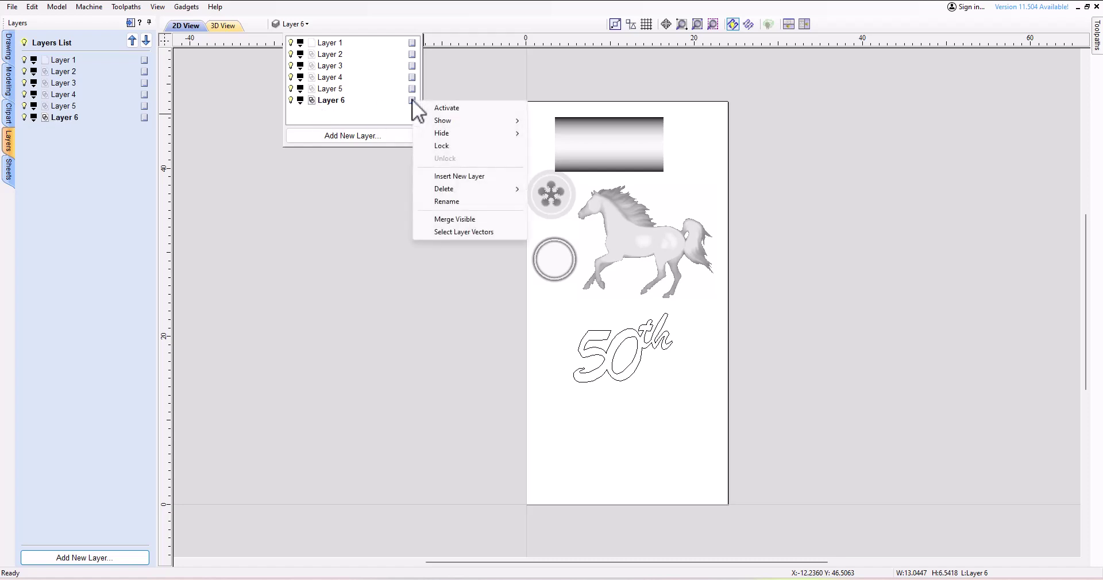
{"action": "left_click", "coordinate": [460, 109]}
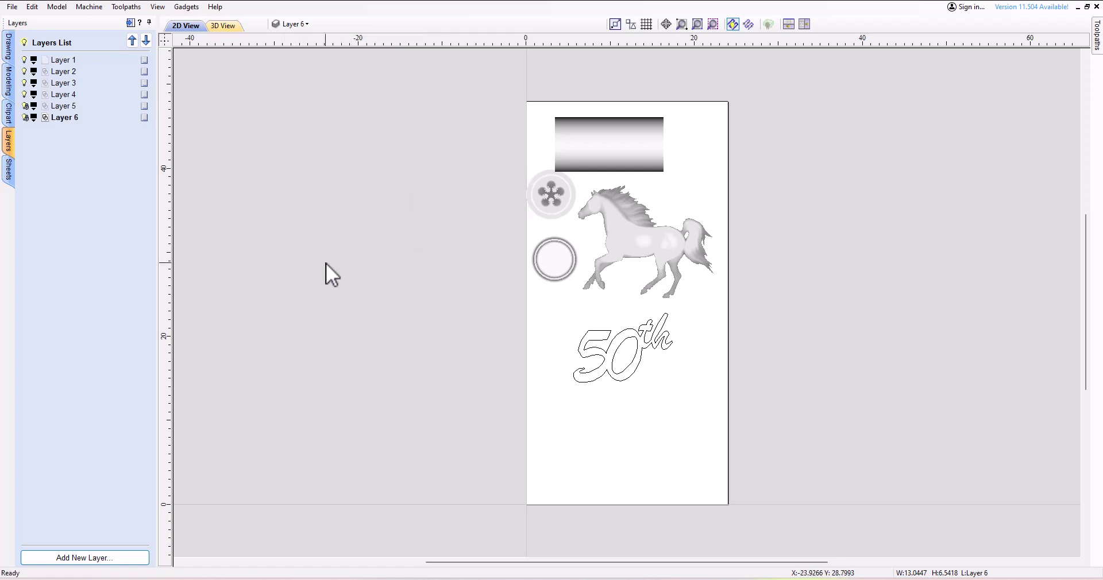
Add three new sheets to the job, keeping their default names.
{"action": "left_click", "coordinate": [10, 172]}
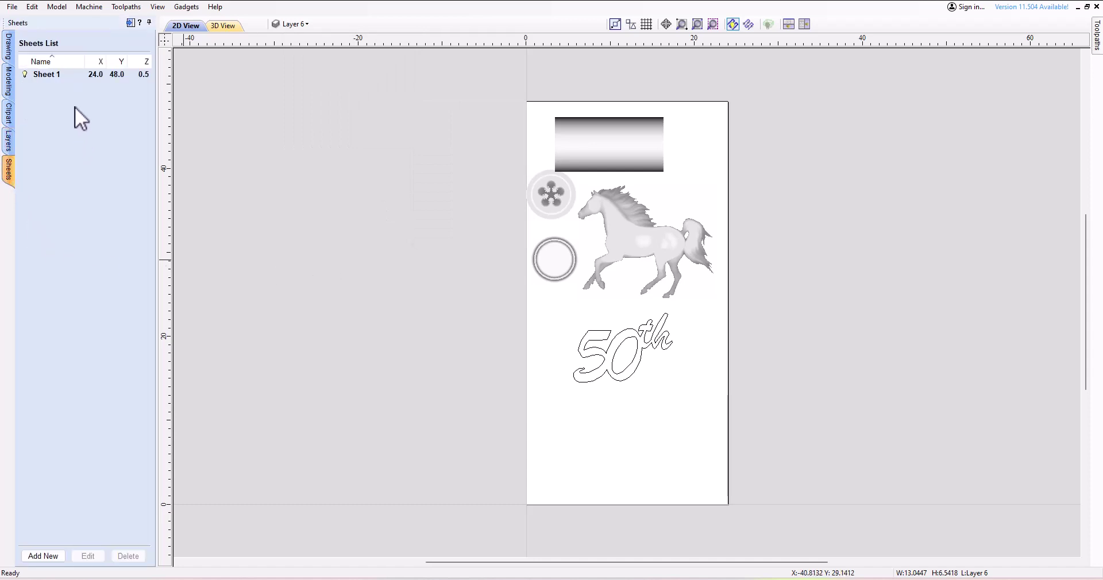
{"action": "left_click", "coordinate": [43, 557]}
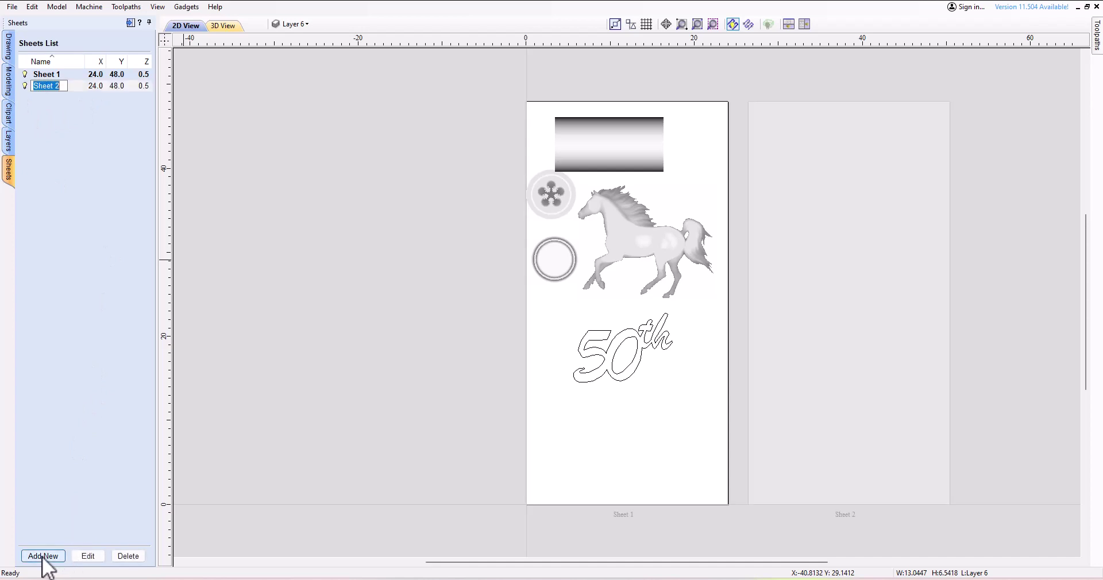
{"action": "left_click", "coordinate": [43, 557]}
{"action": "left_click", "coordinate": [42, 557]}
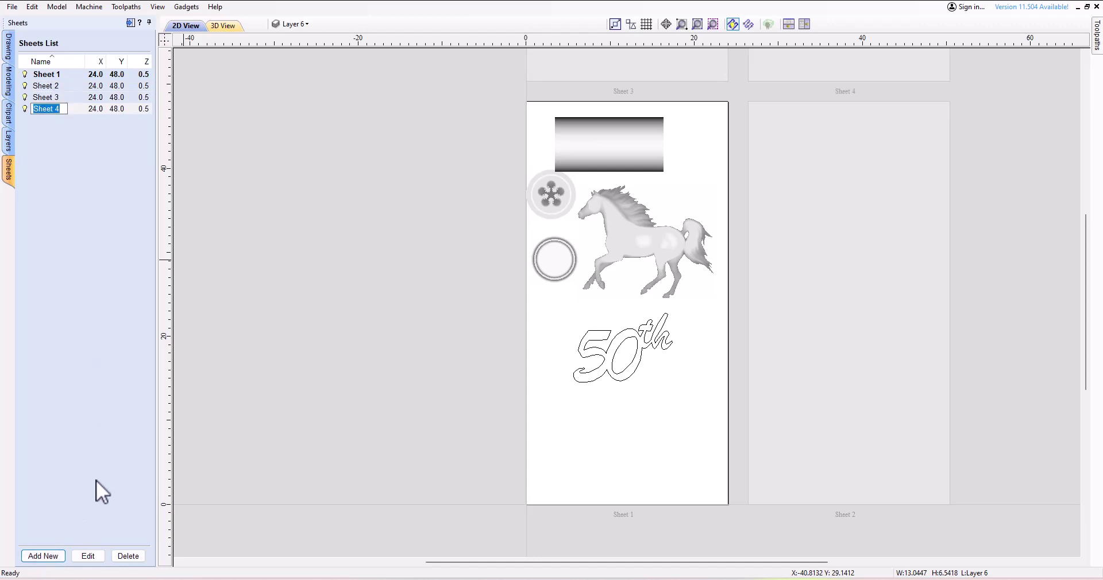
Set the thickness of Sheet 4 to 0.75 inches.
{"action": "left_click", "coordinate": [102, 113]}
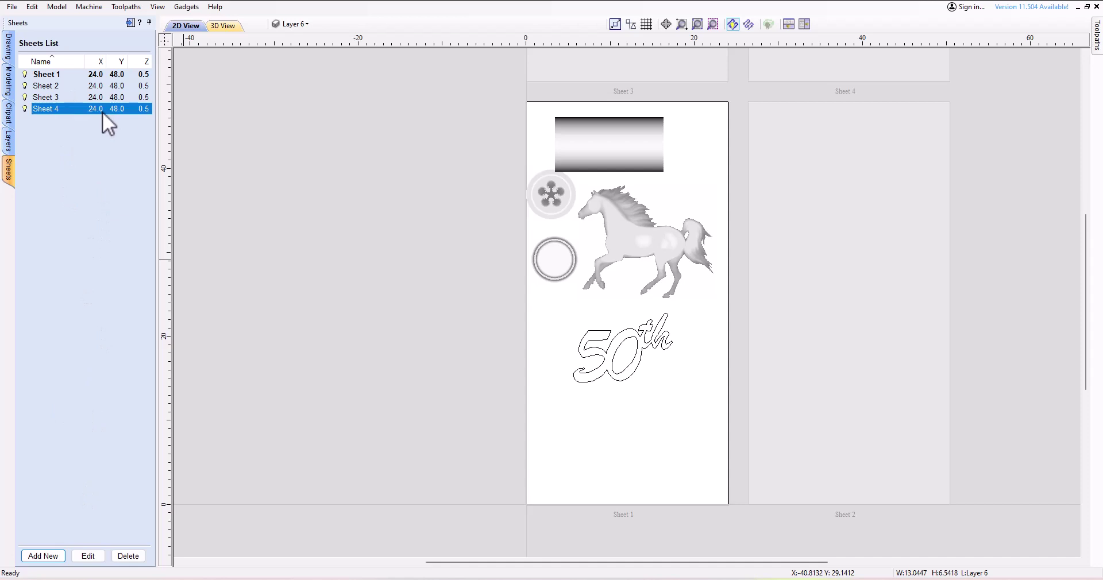
{"action": "left_click", "coordinate": [88, 556]}
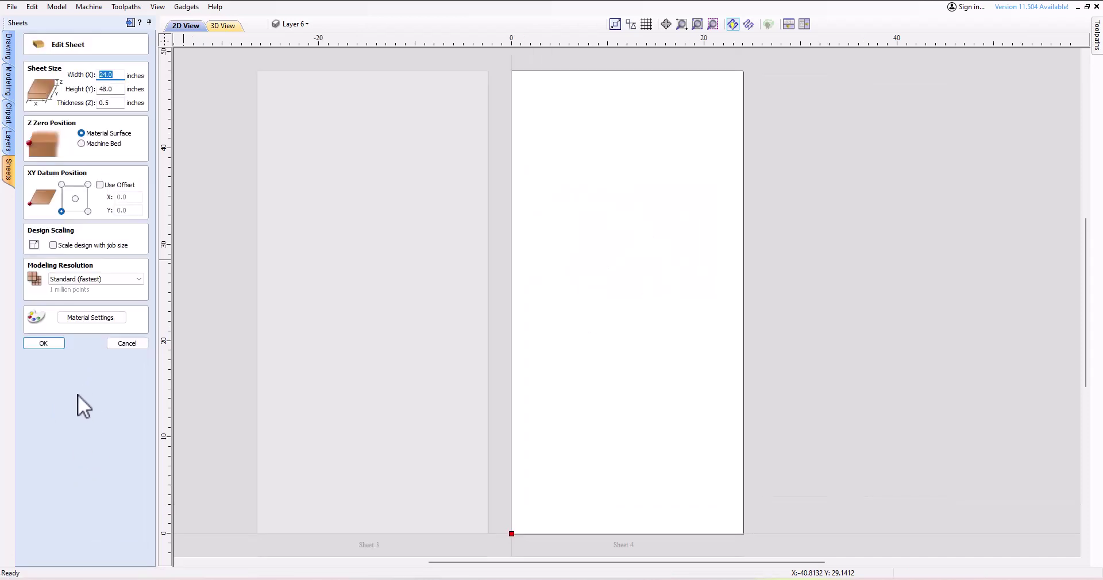
{"action": "left_click", "coordinate": [107, 103]}
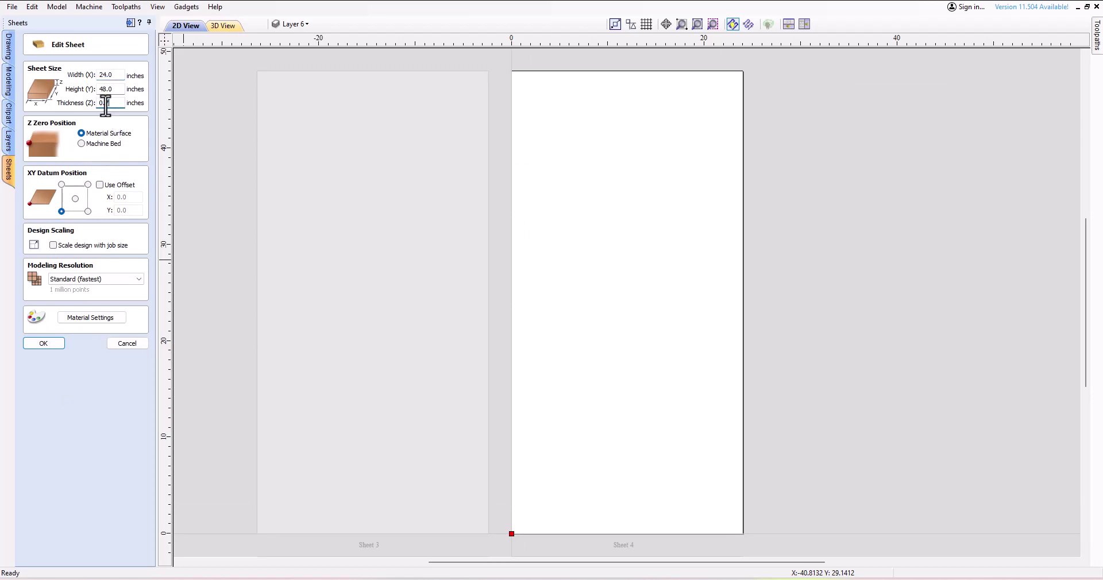
{"action": "left_click", "coordinate": [51, 344]}
{"action": "left_click", "coordinate": [43, 343]}
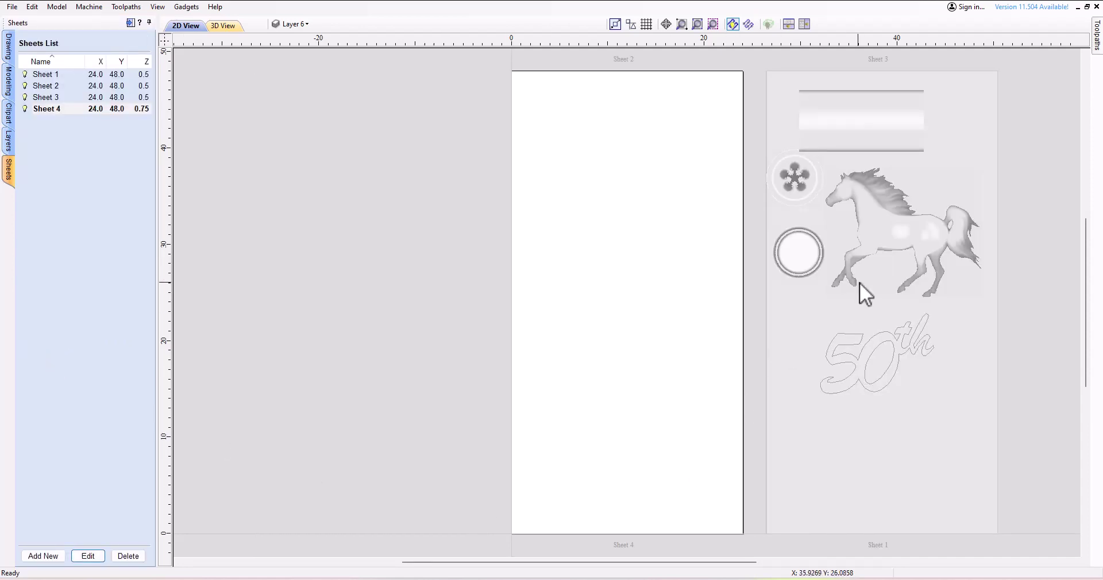
Make Sheet 1 active and move its horse component to Sheet 2.
{"action": "left_click", "coordinate": [884, 237]}
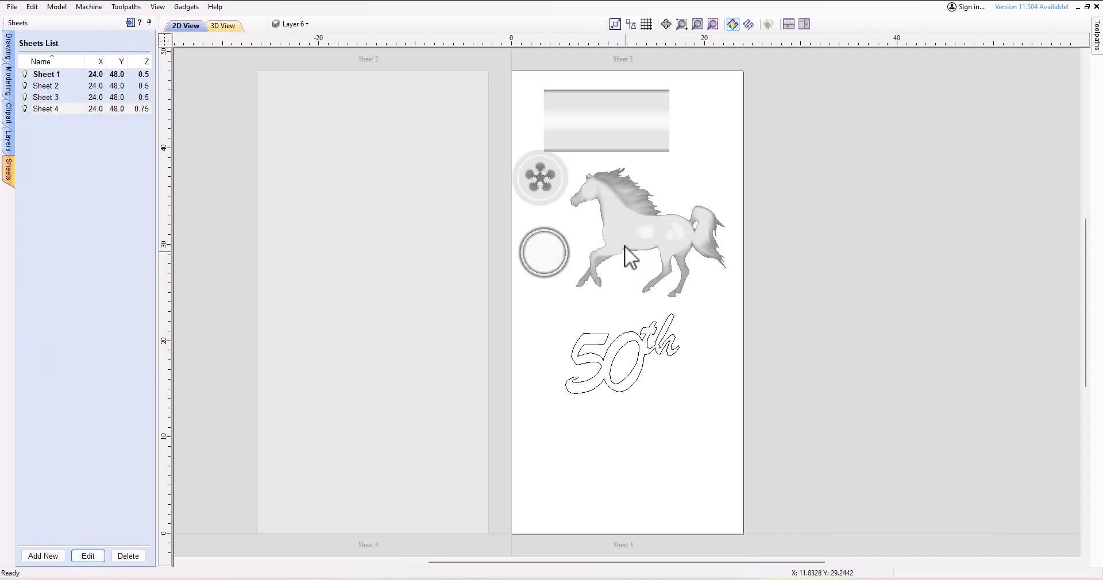
{"action": "right_click", "coordinate": [621, 226]}
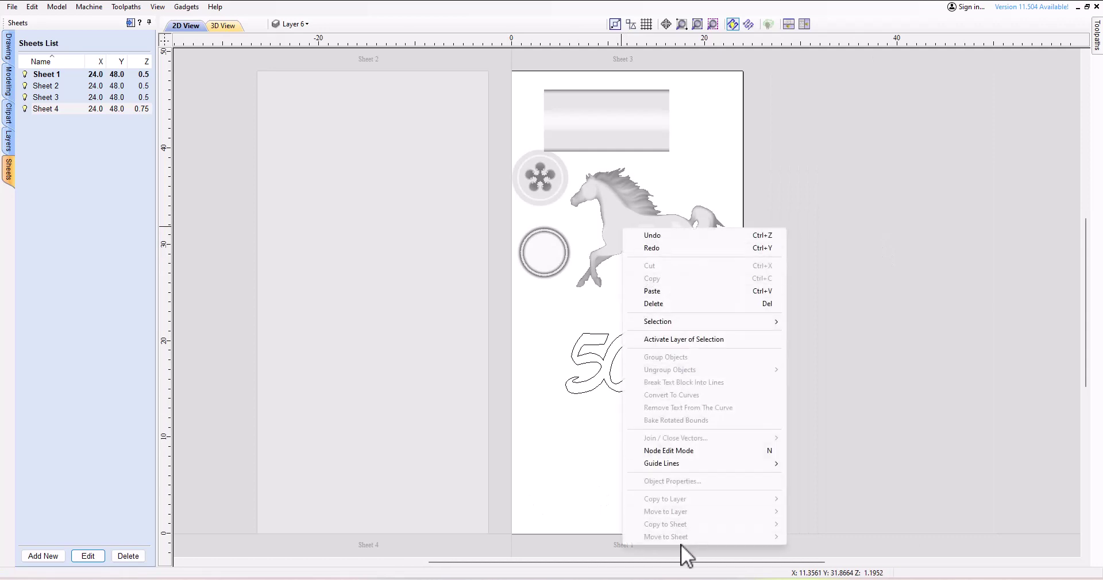
{"action": "left_click", "coordinate": [613, 196]}
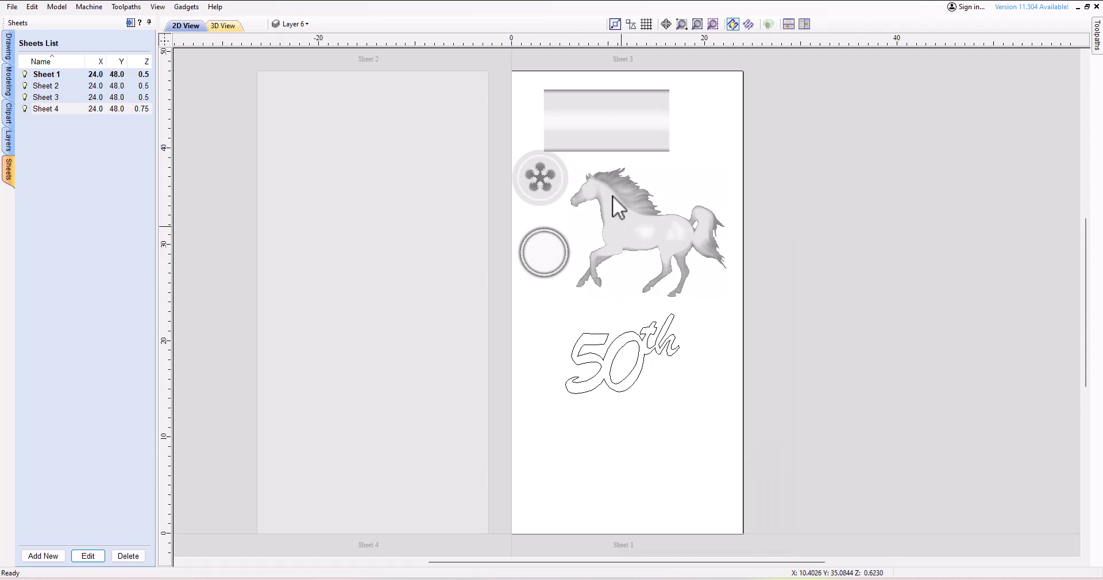
{"action": "right_click", "coordinate": [624, 228]}
{"action": "mouse_move", "coordinate": [711, 427]}
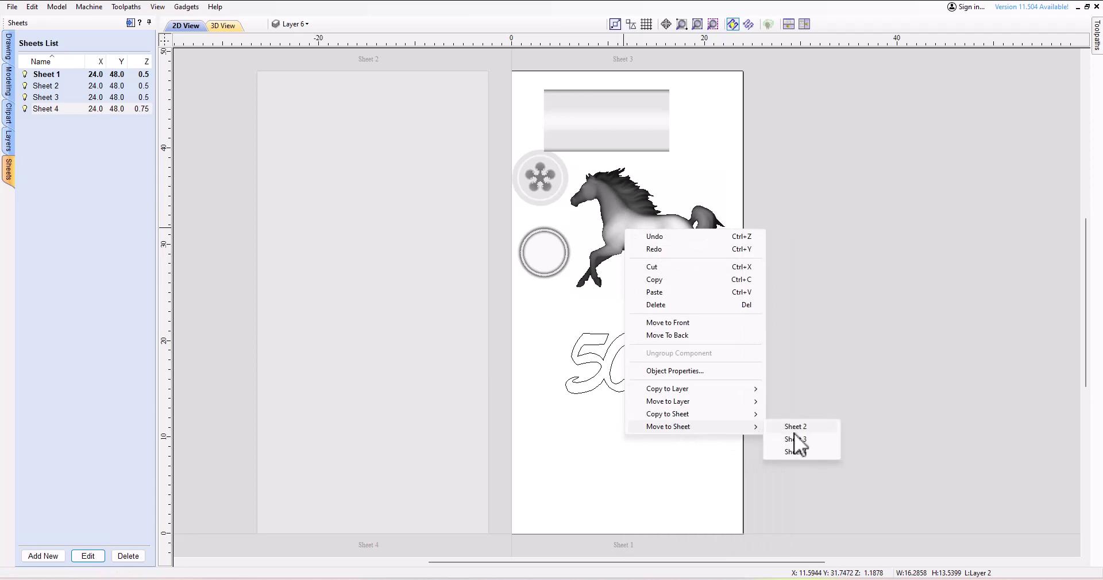
{"action": "left_click", "coordinate": [802, 426]}
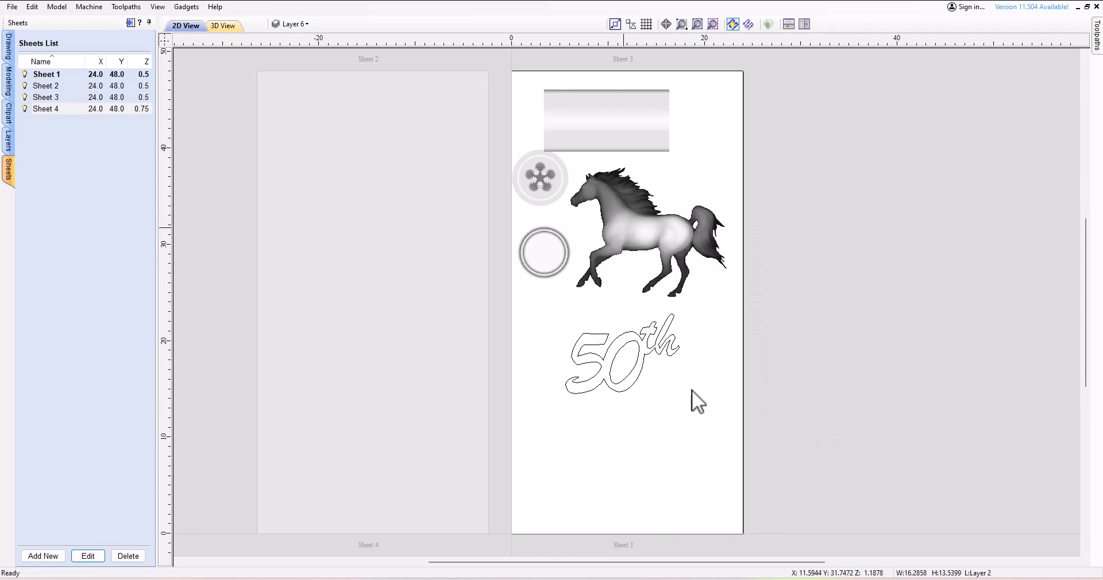
Activate Sheet 4 briefly, then make Sheet 2 with the horse the active sheet.
{"action": "left_click", "coordinate": [372, 288]}
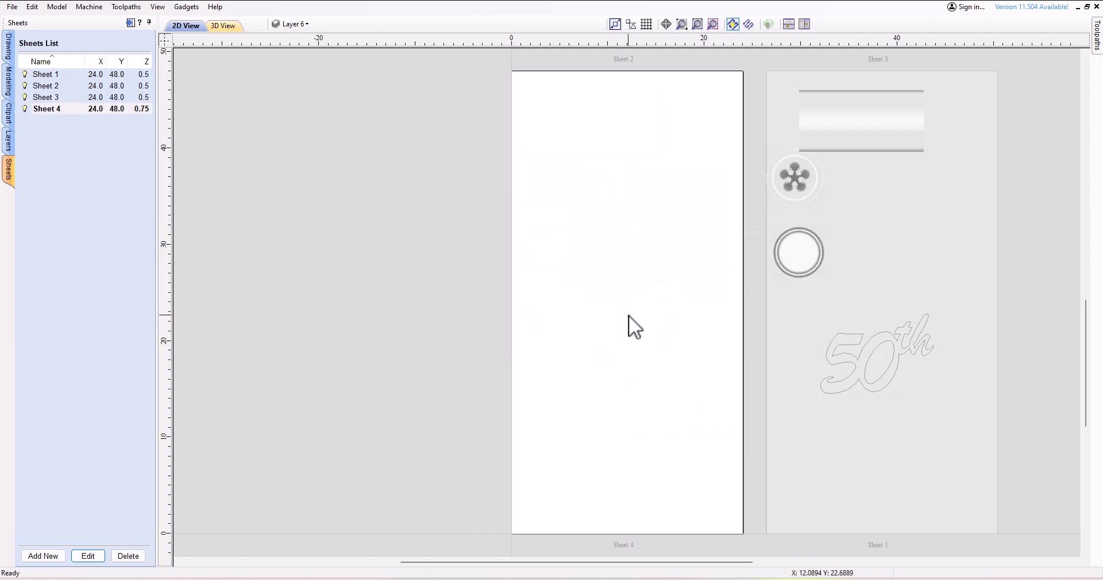
{"action": "scroll", "coordinate": [629, 315], "scroll_direction": "down", "scroll_amount": 5}
{"action": "scroll", "coordinate": [600, 173], "scroll_direction": "up", "scroll_amount": 5}
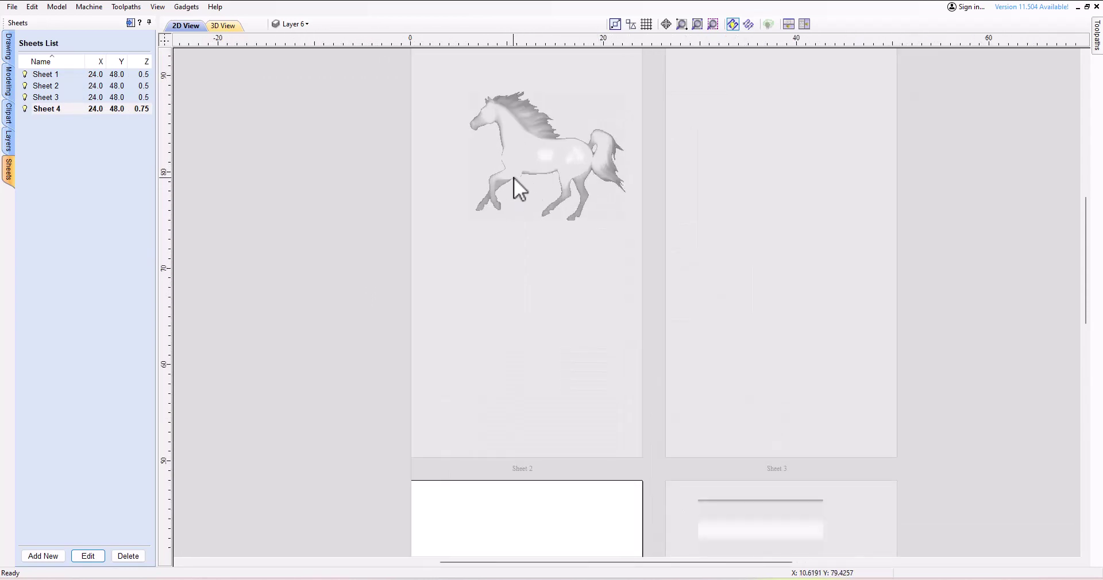
{"action": "left_click", "coordinate": [500, 69]}
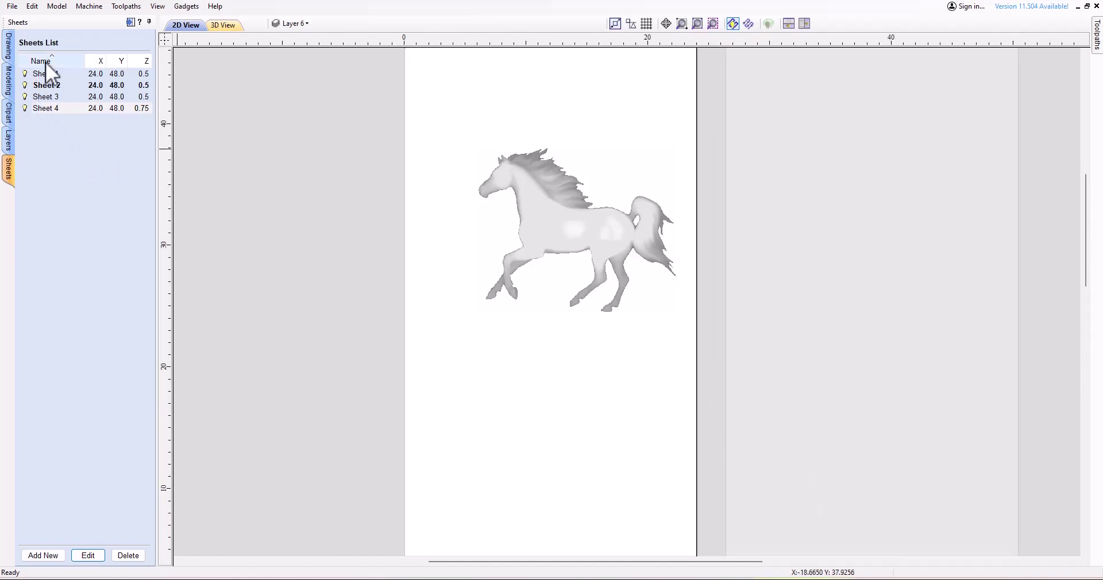
Show the toolpath operations for Sheet 2 and try opening three of them, cancelling the material setup each time.
{"action": "left_click", "coordinate": [130, 23]}
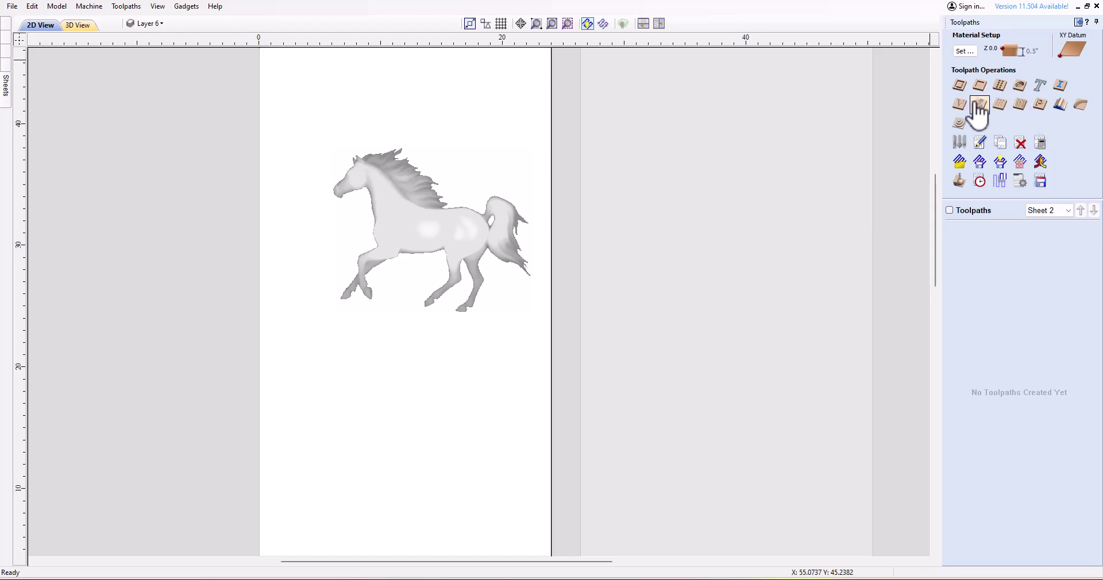
{"action": "left_click", "coordinate": [958, 86]}
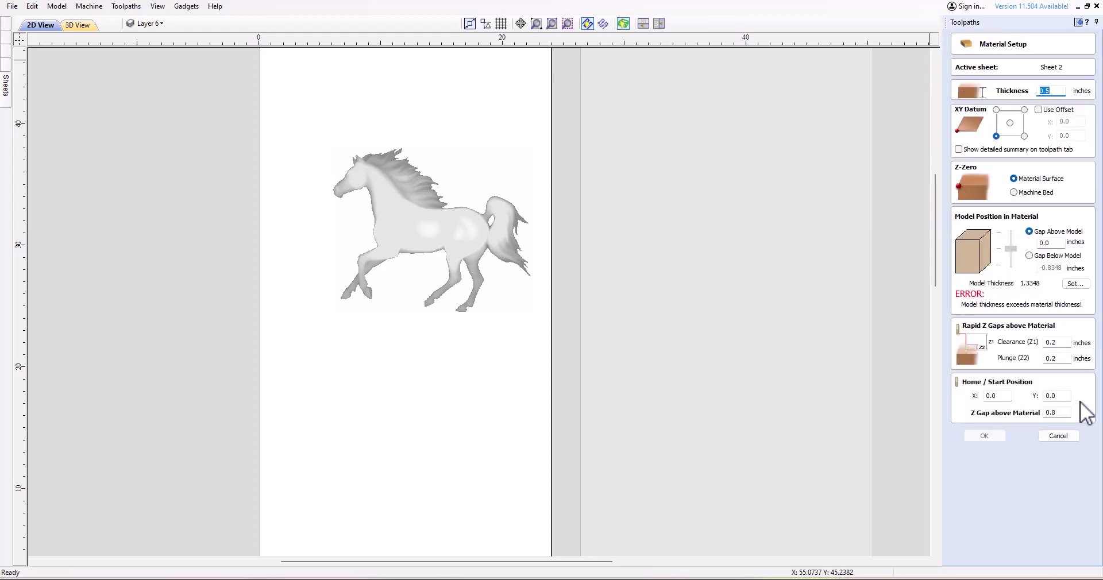
{"action": "left_click", "coordinate": [1068, 440]}
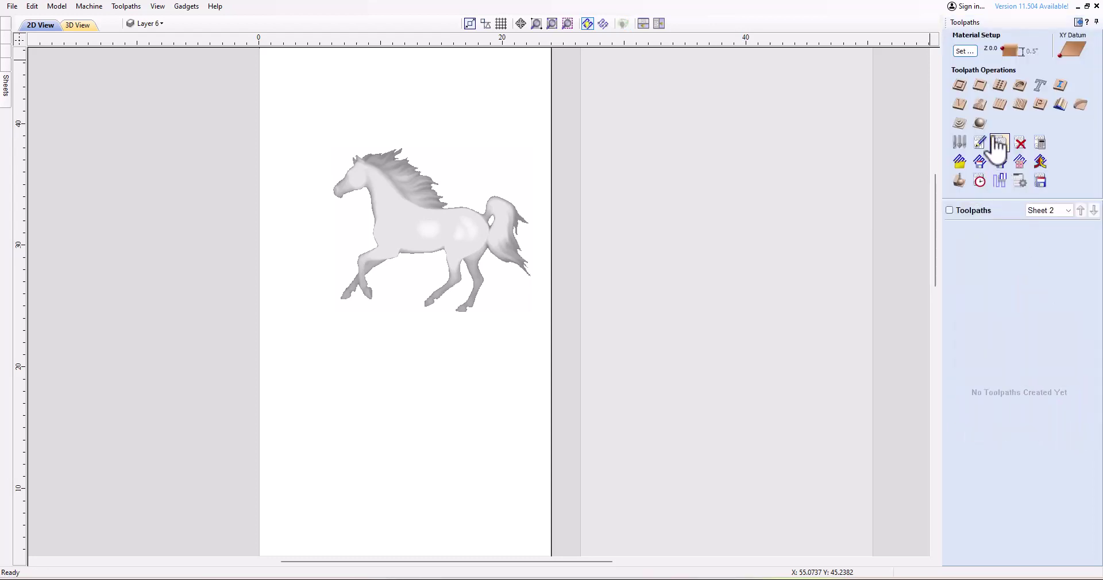
{"action": "left_click", "coordinate": [980, 86]}
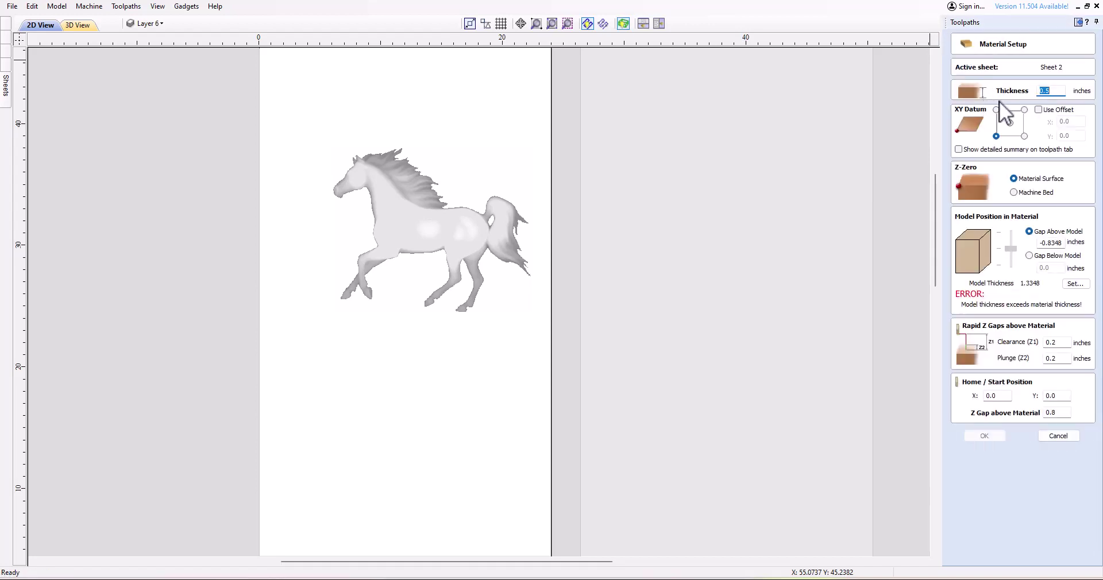
{"action": "left_click", "coordinate": [1058, 435]}
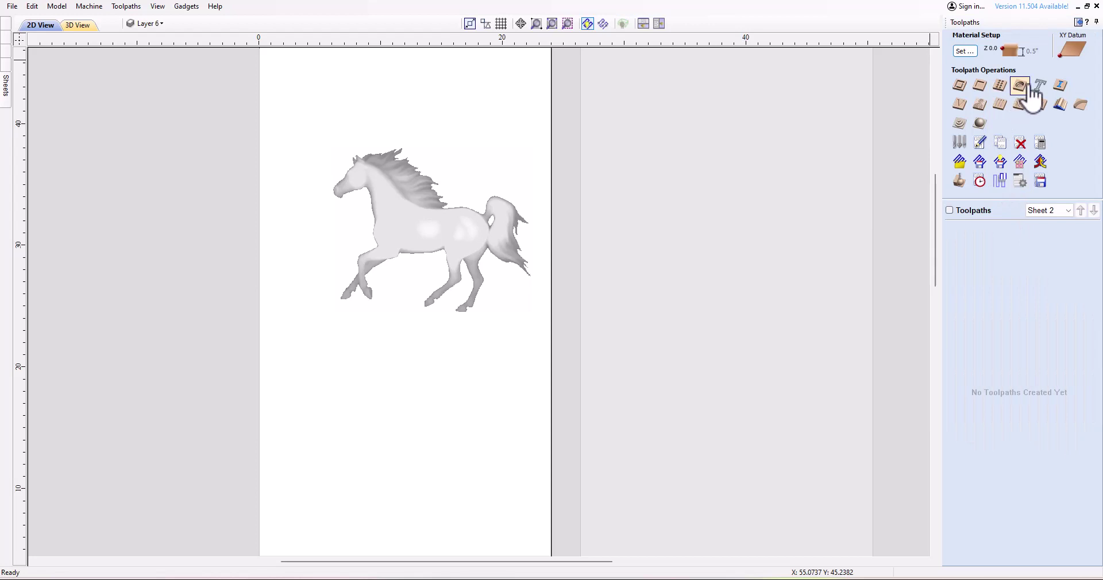
{"action": "left_click", "coordinate": [1060, 106]}
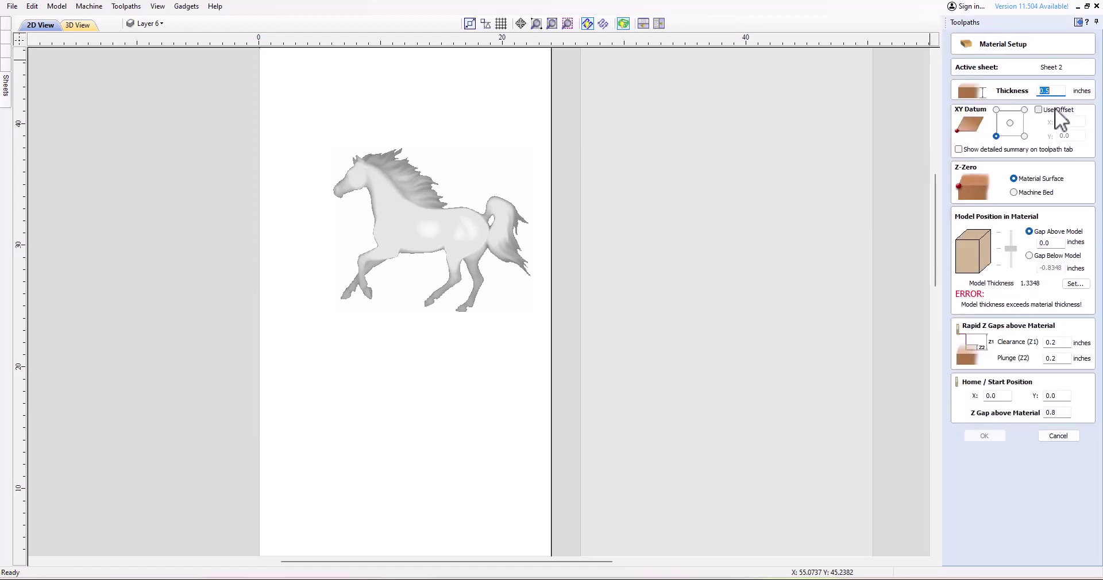
{"action": "left_click", "coordinate": [1059, 436]}
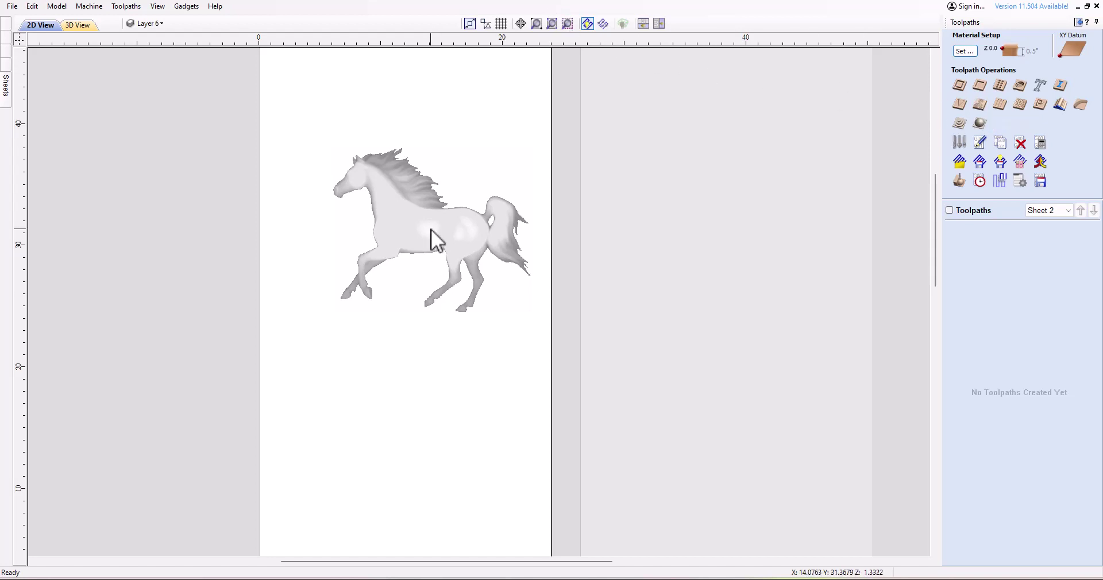
Select the horse, start a 3D toolpath, and set Sheet 2's material thickness to 1.5 inches in the material setup.
{"action": "left_click", "coordinate": [487, 244]}
{"action": "left_click", "coordinate": [960, 123]}
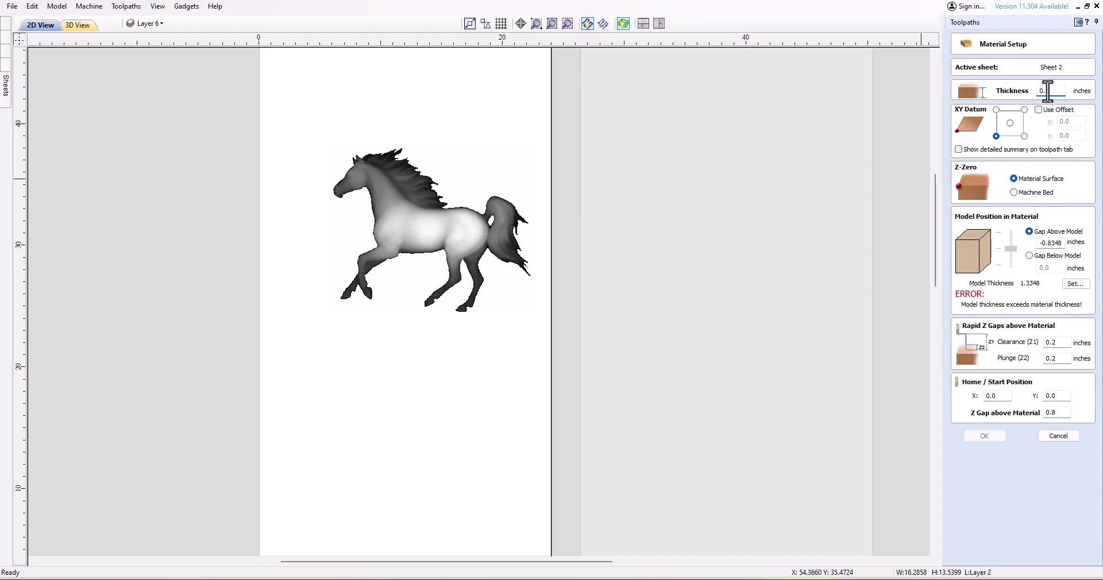
{"action": "type", "text": "1"}
{"action": "left_click", "coordinate": [1067, 284]}
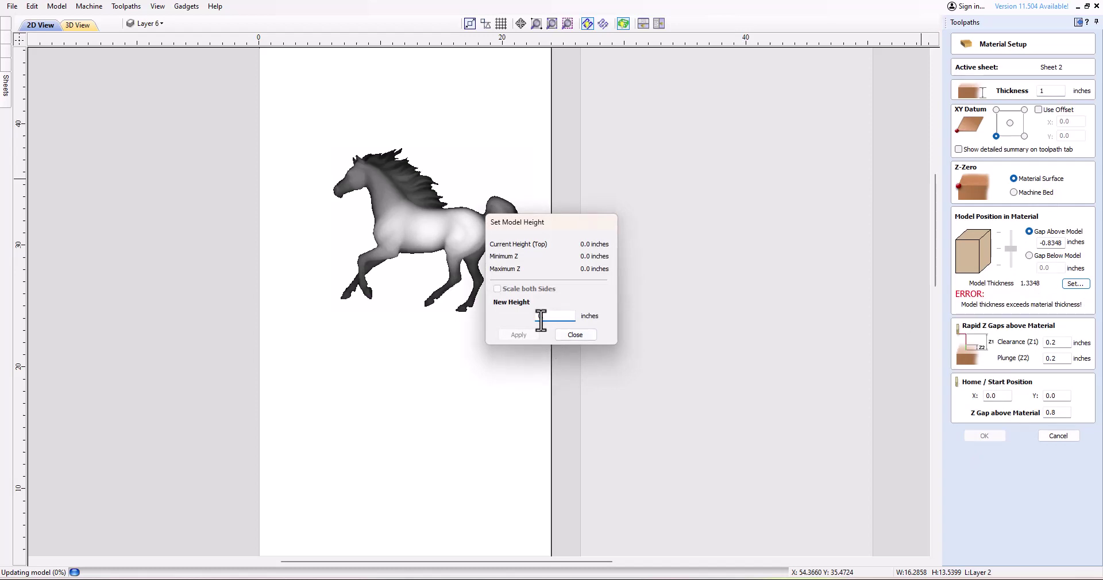
{"action": "left_click", "coordinate": [575, 334]}
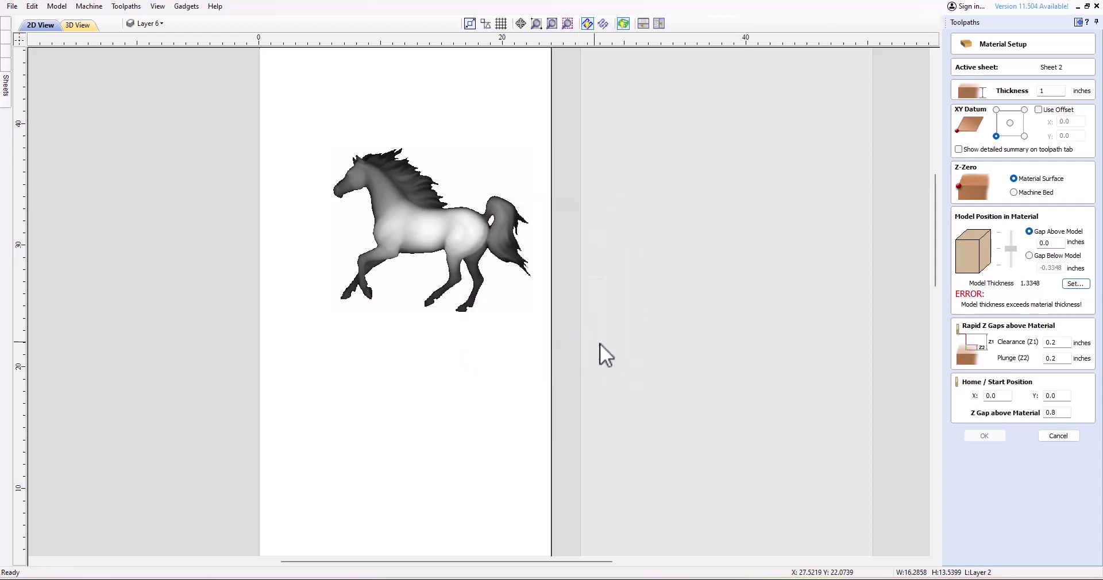
{"action": "left_click", "coordinate": [1076, 283]}
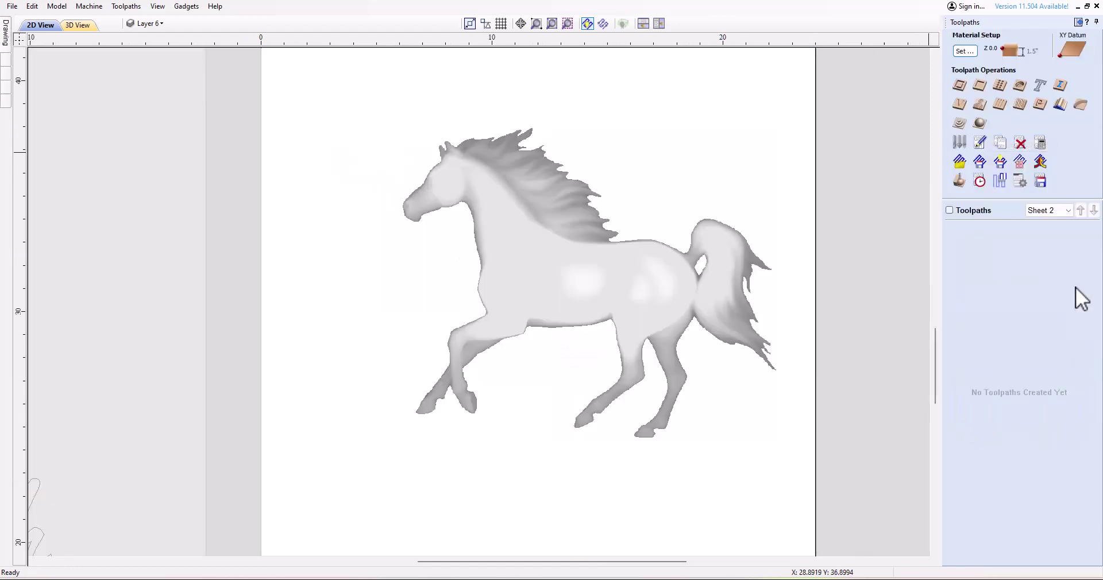
Calculate a 3D finish toolpath for the horse using the 1/8" ballnose, a 90-degree raster strategy, and the model boundary as machining limit.
{"action": "left_click", "coordinate": [980, 123]}
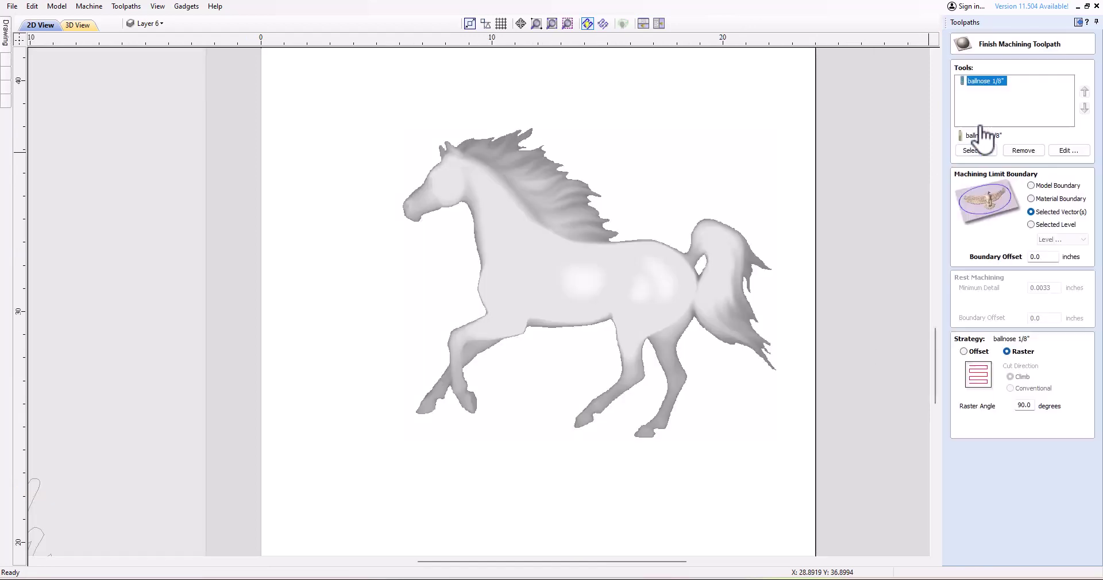
{"action": "left_click", "coordinate": [644, 297]}
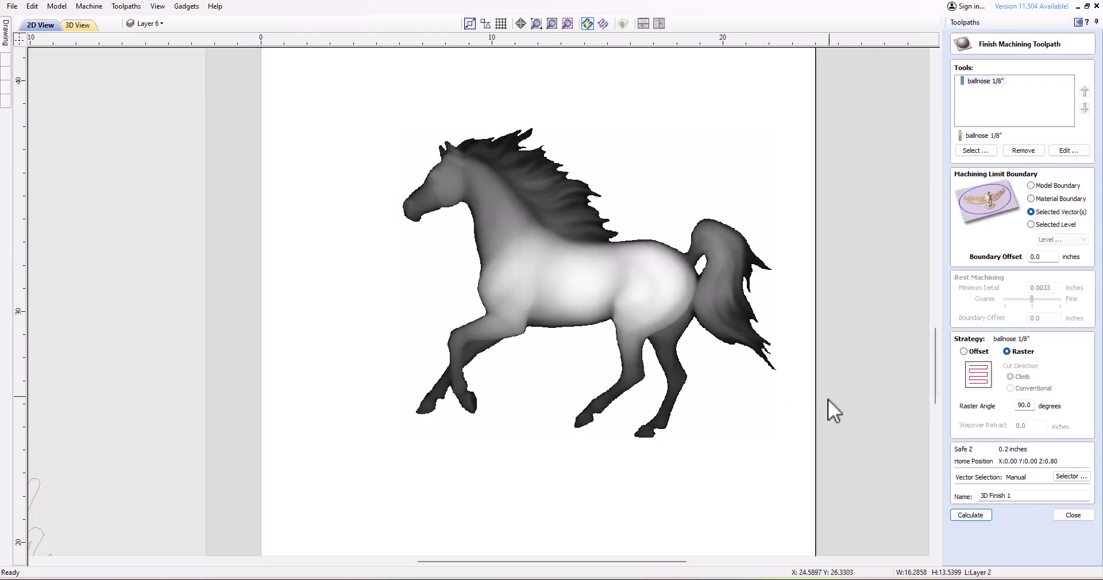
{"action": "left_click", "coordinate": [974, 517]}
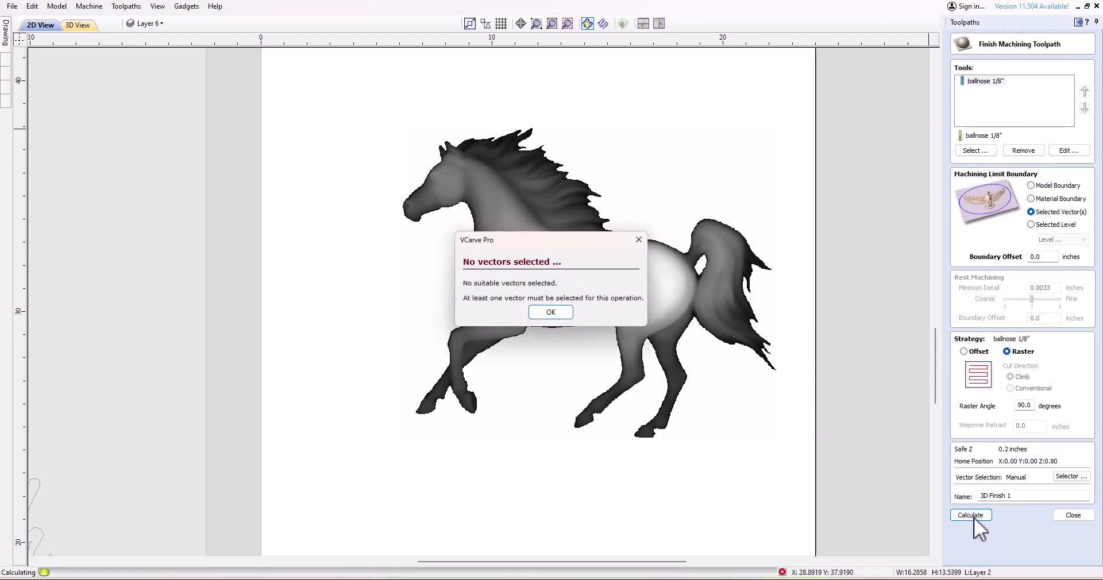
{"action": "left_click", "coordinate": [550, 313]}
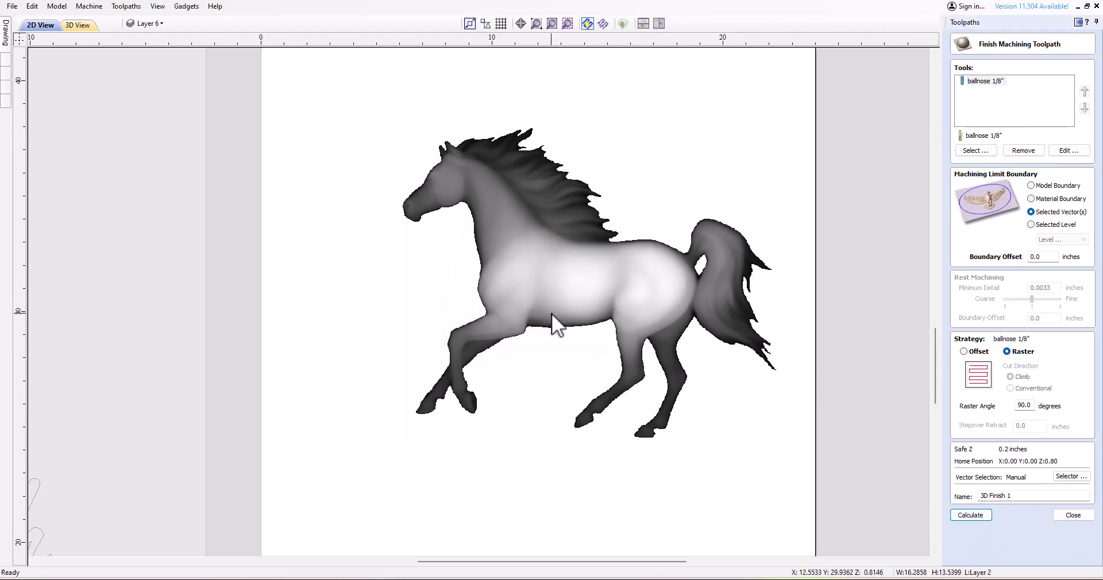
{"action": "left_click", "coordinate": [1031, 185]}
{"action": "left_click", "coordinate": [970, 514]}
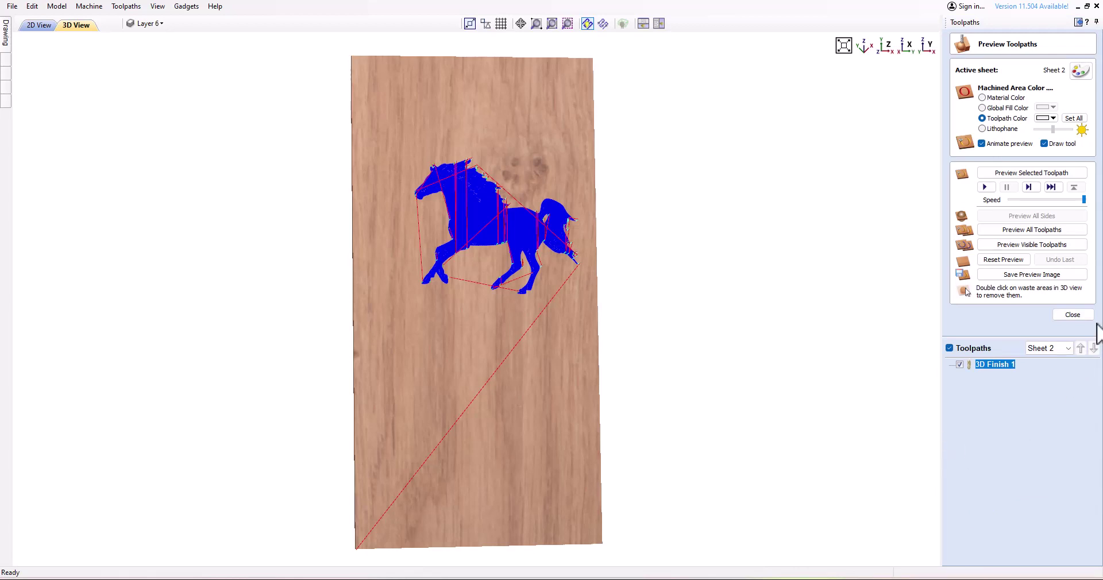
Simulate the horse's finish toolpath on Sheet 2 and inspect the carved result in 3D.
{"action": "scroll", "coordinate": [495, 253], "scroll_direction": "up", "scroll_amount": 4}
{"action": "left_click_drag", "start_coordinate": [484, 214], "coordinate": [539, 414]}
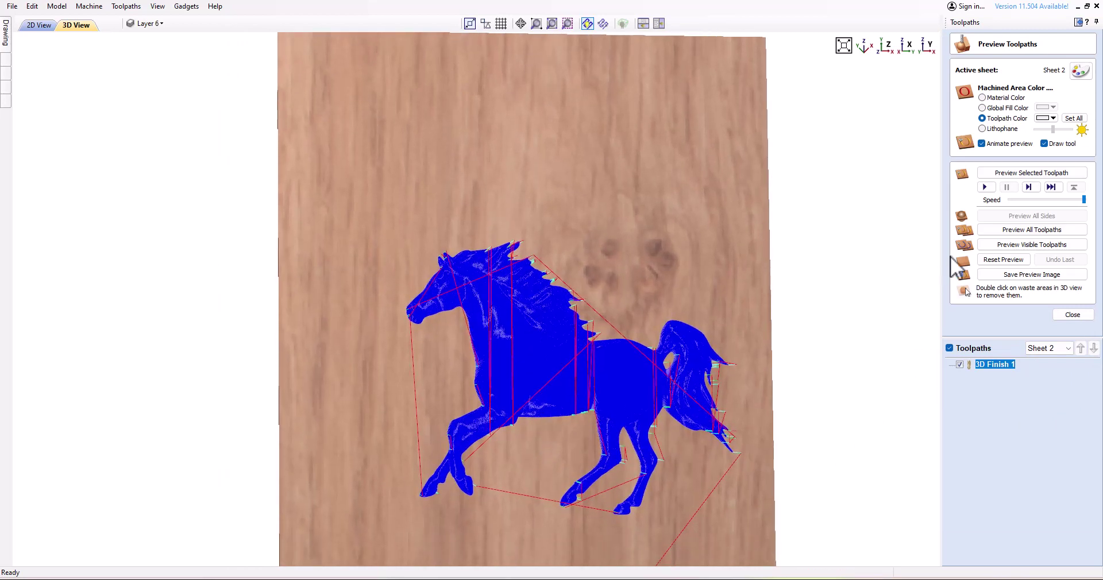
{"action": "left_click", "coordinate": [986, 188]}
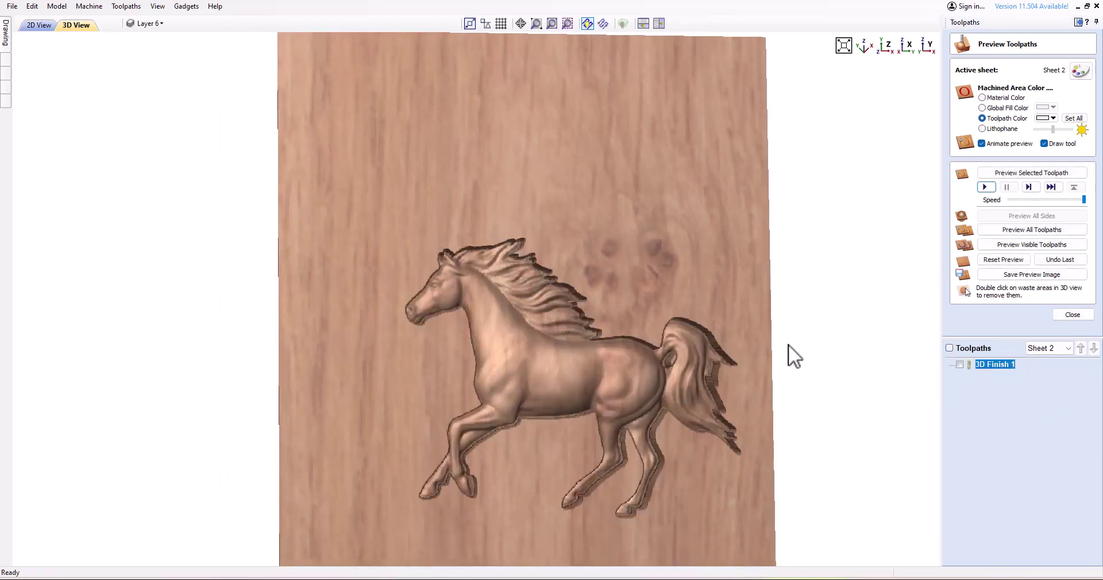
{"action": "left_click_drag", "start_coordinate": [532, 487], "coordinate": [534, 295]}
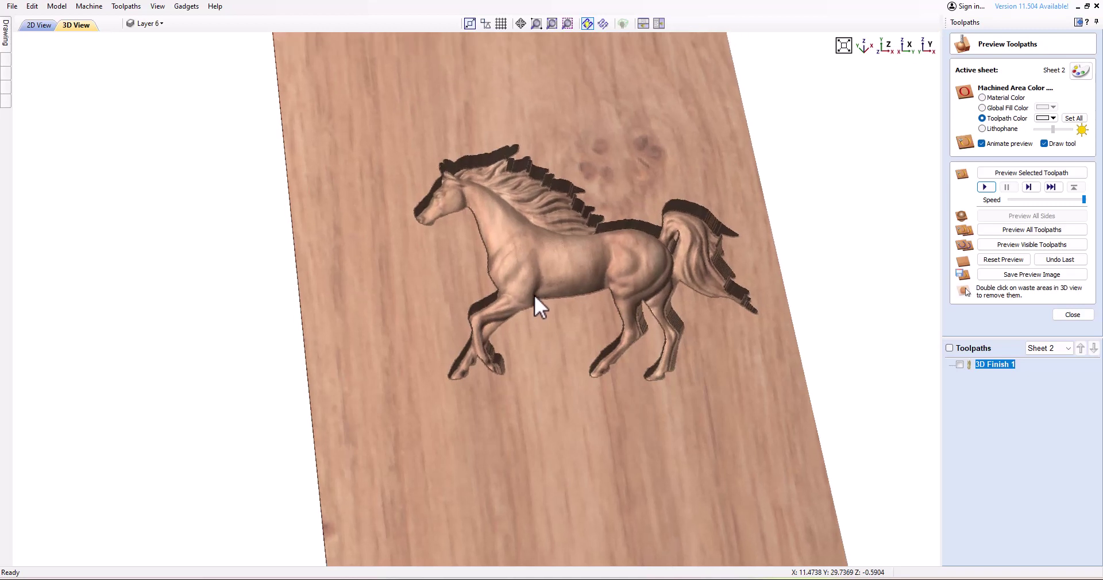
{"action": "scroll", "coordinate": [535, 295], "scroll_direction": "down", "scroll_amount": 3}
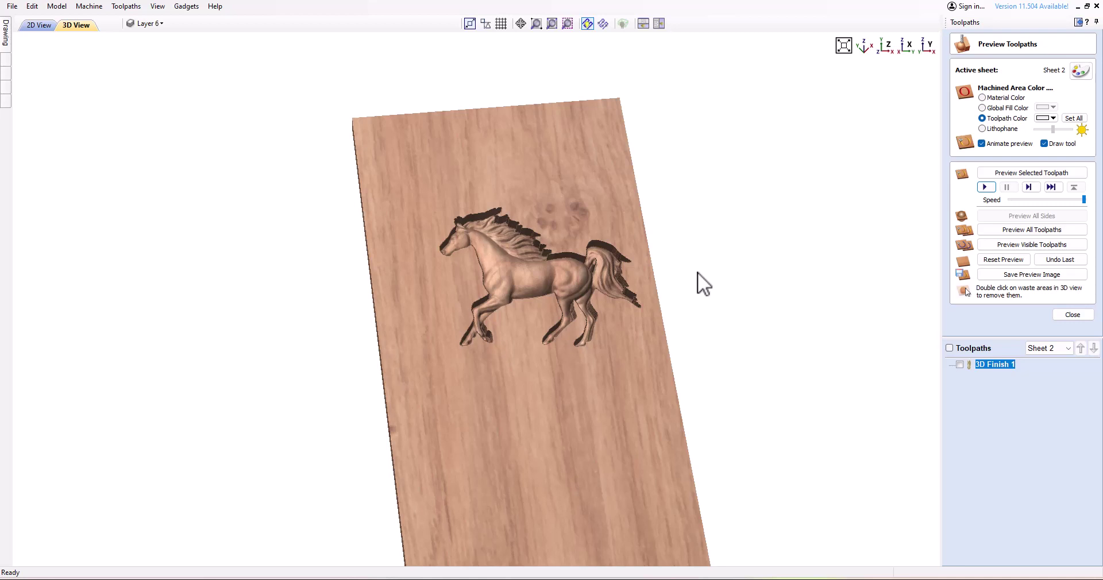
Auto-hide the toolpath tools, reveal them temporarily, and dock them back permanently beside the 3D preview.
{"action": "left_click", "coordinate": [853, 146]}
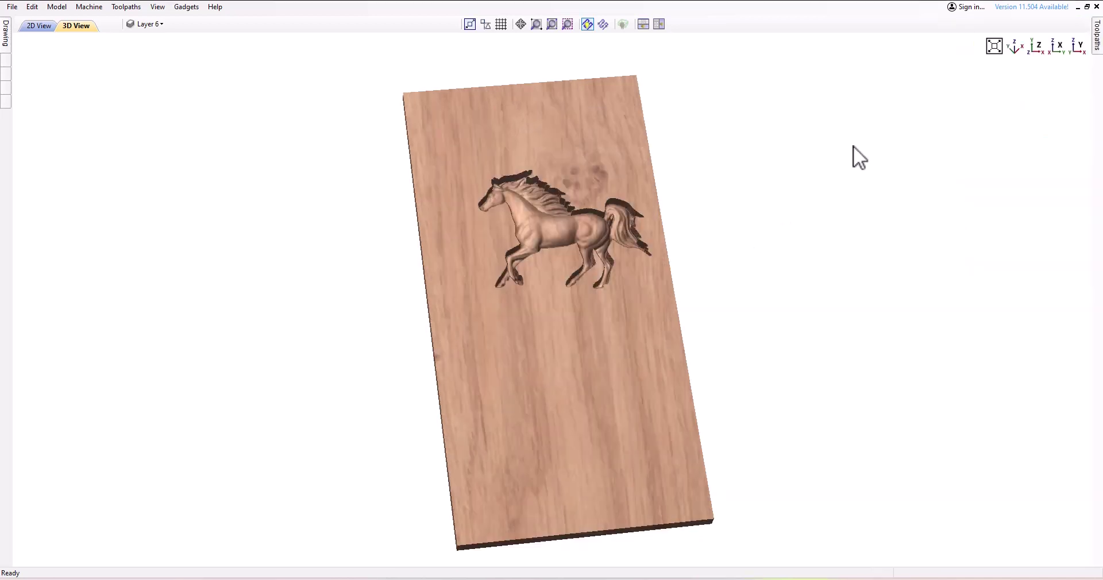
{"action": "left_click", "coordinate": [1098, 35]}
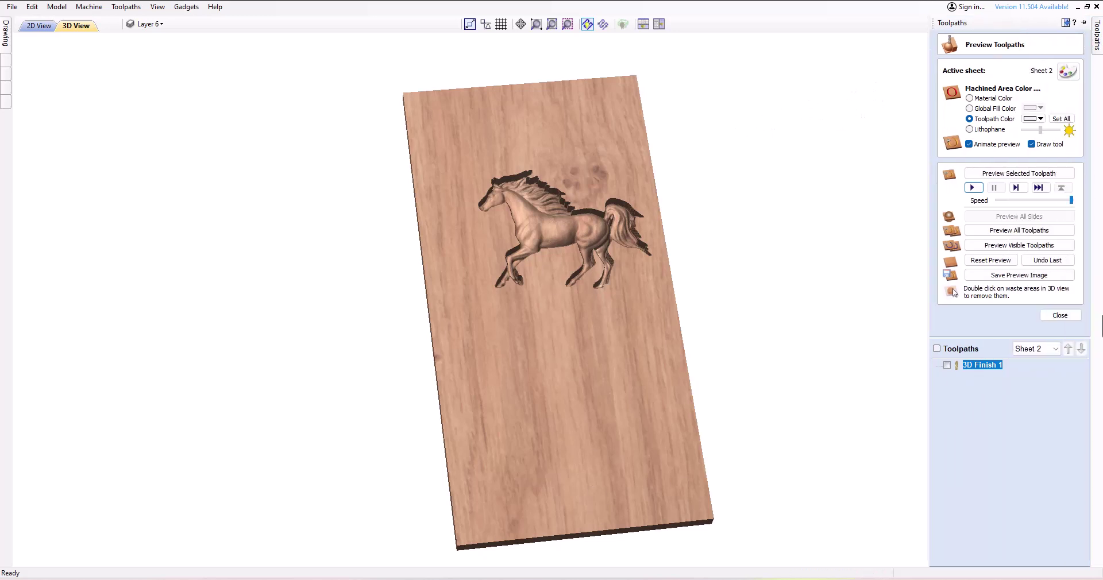
{"action": "left_click", "coordinate": [617, 277]}
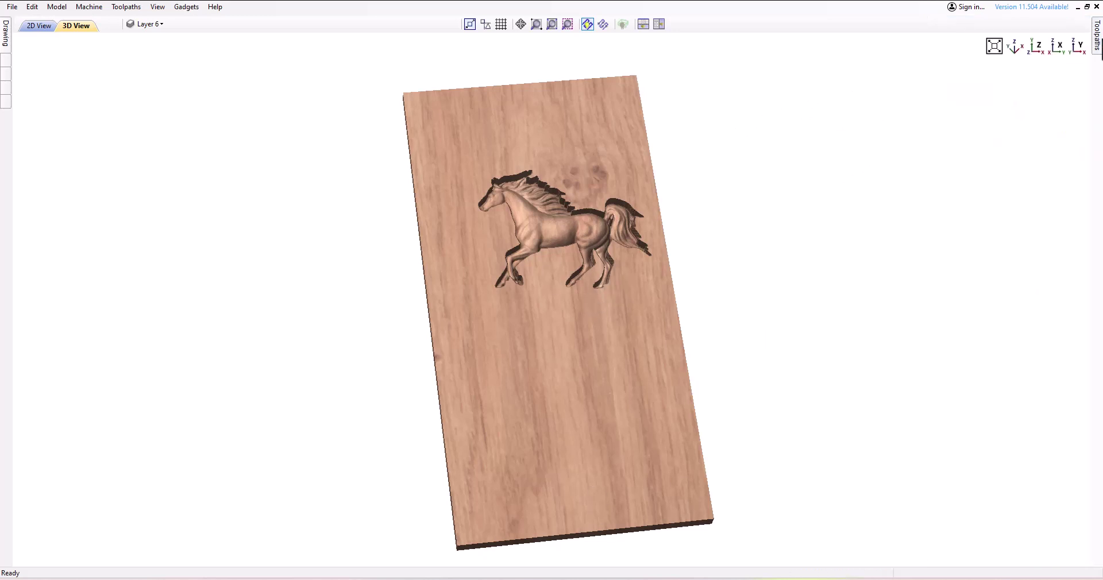
{"action": "mouse_move", "coordinate": [1094, 43]}
{"action": "left_click", "coordinate": [1083, 22]}
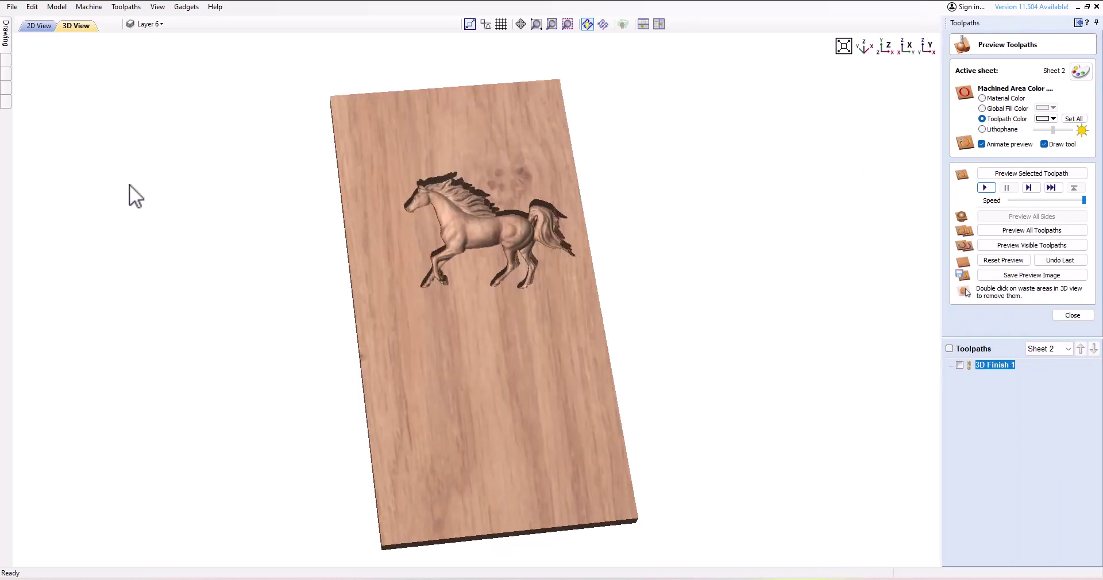
Reveal the hidden drawing tools and dock them open, switching once to the toolpath layout and back.
{"action": "mouse_move", "coordinate": [6, 35]}
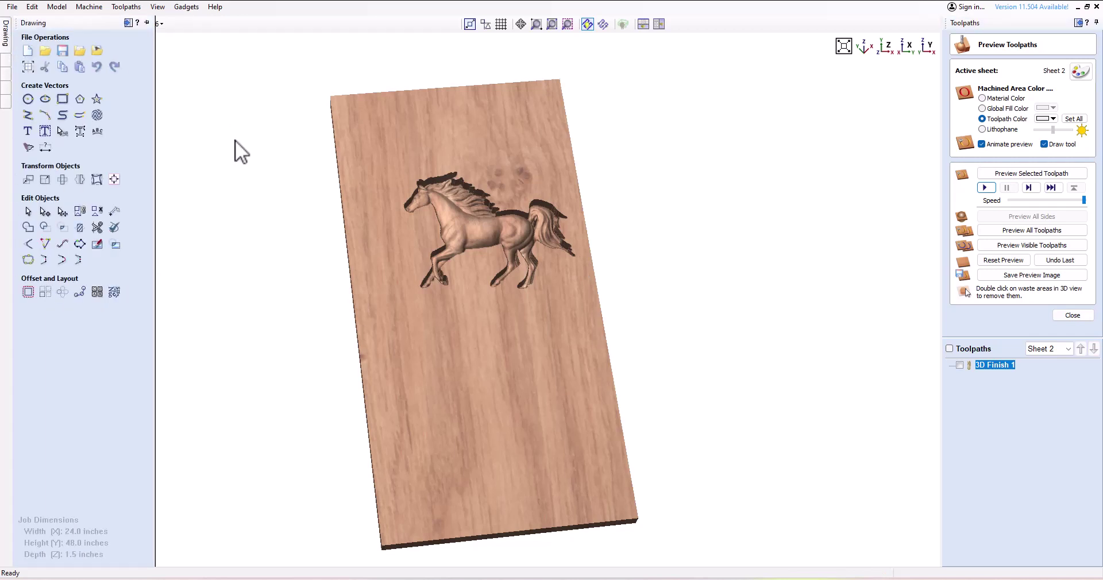
{"action": "left_click", "coordinate": [146, 24]}
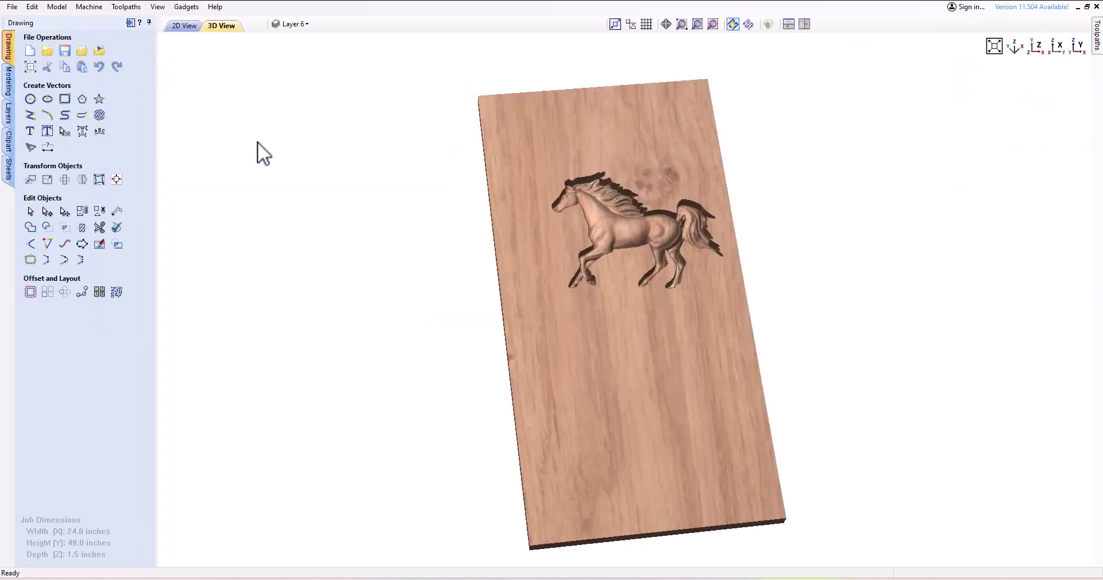
{"action": "left_click", "coordinate": [129, 23]}
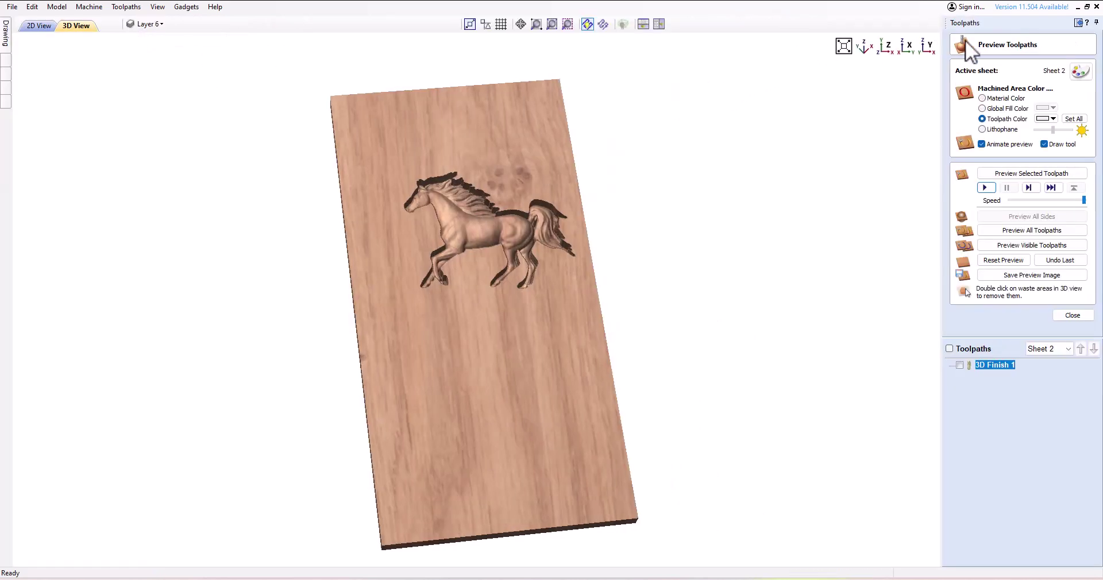
{"action": "left_click", "coordinate": [1077, 23]}
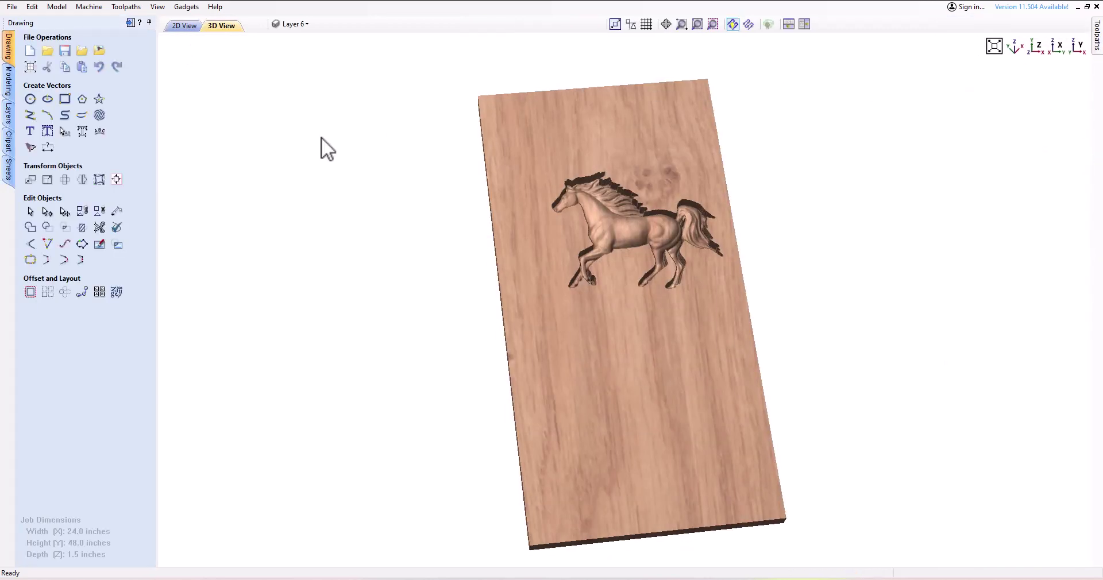
Auto-hide the drawing tools, restore the drawing layout, and toggle to the toolpath layout and back again.
{"action": "left_click", "coordinate": [149, 23]}
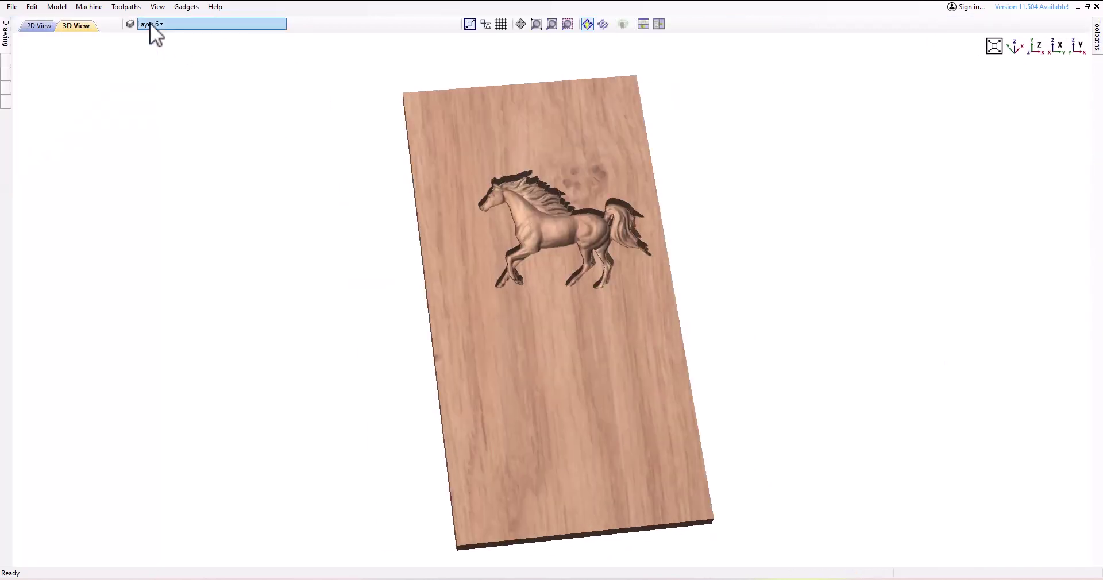
{"action": "mouse_move", "coordinate": [6, 36]}
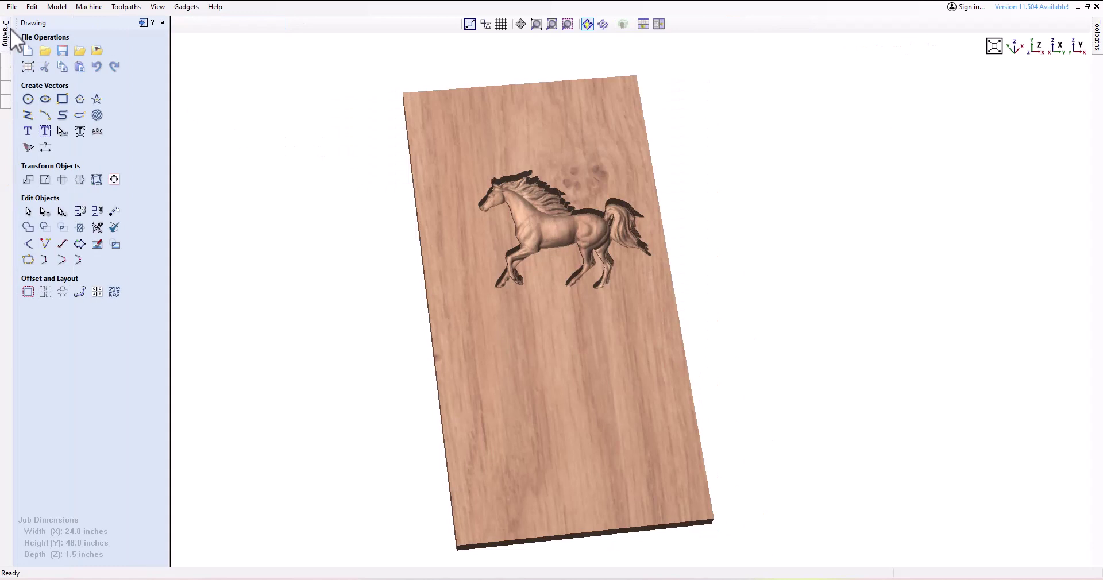
{"action": "left_click", "coordinate": [143, 22]}
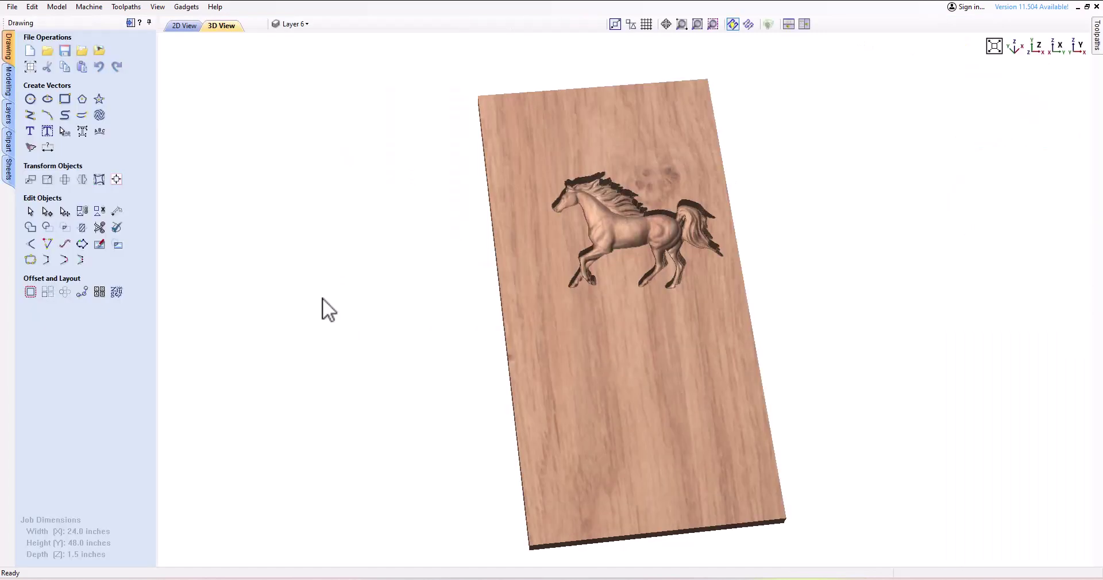
{"action": "left_click", "coordinate": [129, 23]}
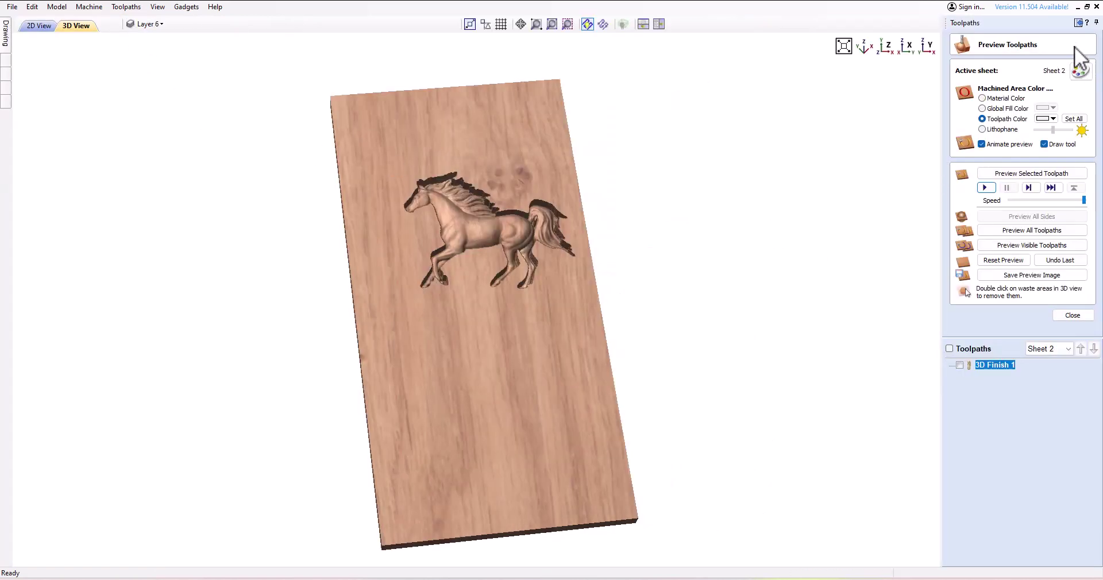
{"action": "left_click", "coordinate": [1079, 23]}
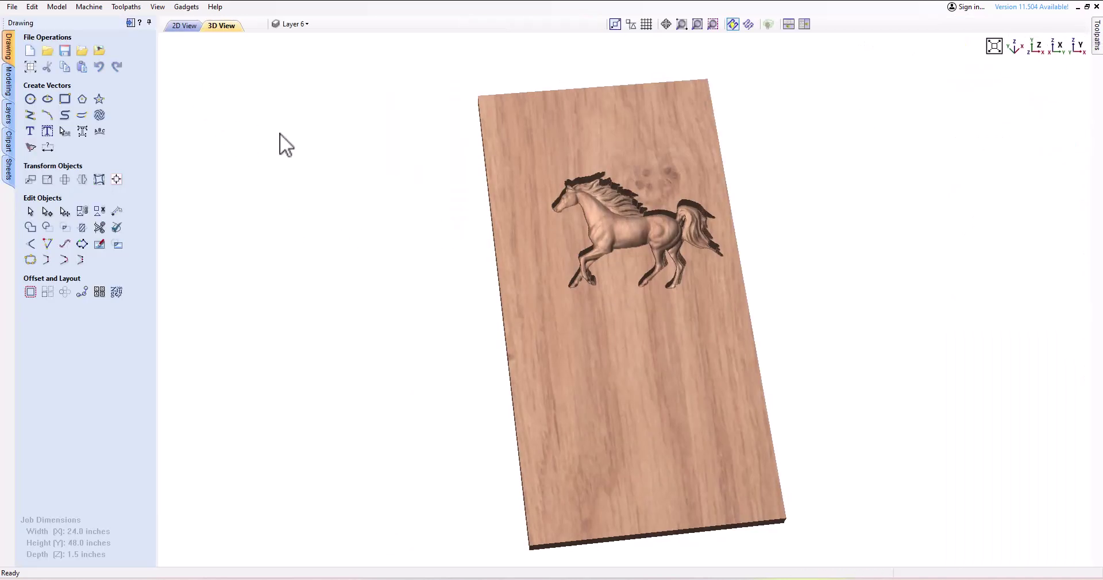
Return to the 2D view and show the horse on Sheet 2 close up.
{"action": "left_click", "coordinate": [182, 26]}
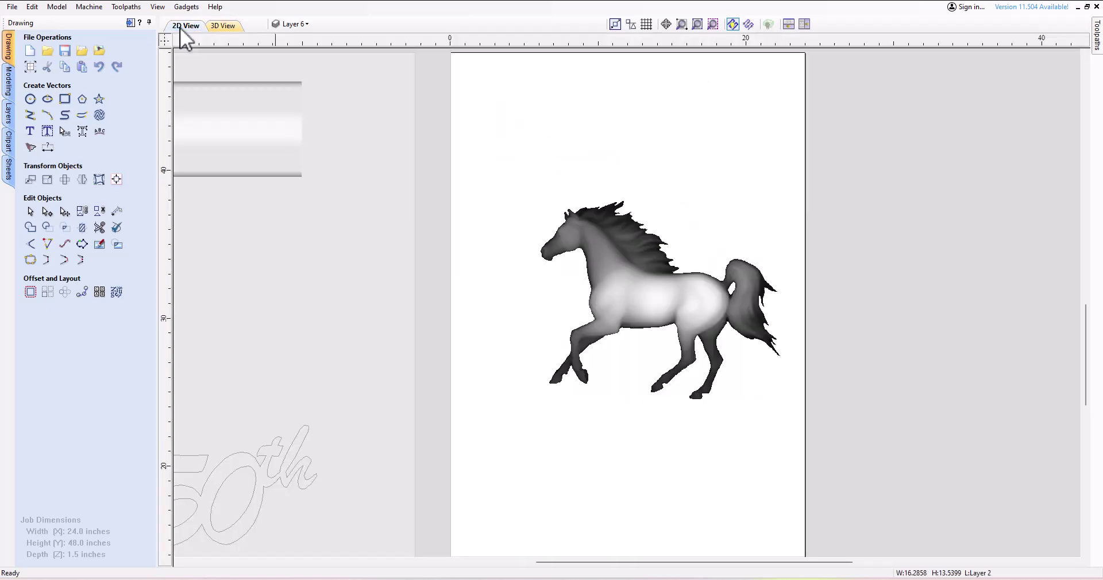
{"action": "scroll", "coordinate": [649, 288], "scroll_direction": "up", "scroll_amount": 1}
{"action": "scroll", "coordinate": [650, 288], "scroll_direction": "up", "scroll_amount": 1}
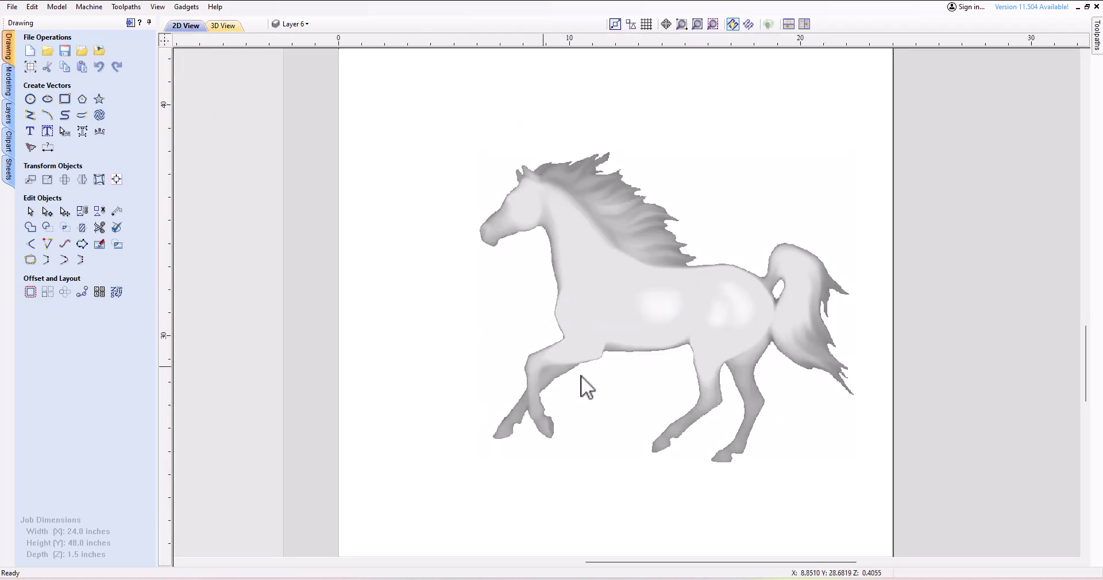
Show the component tree for Sheet 2, select the cantering horse component, and clear the selection.
{"action": "left_click", "coordinate": [8, 80]}
{"action": "left_click", "coordinate": [608, 274]}
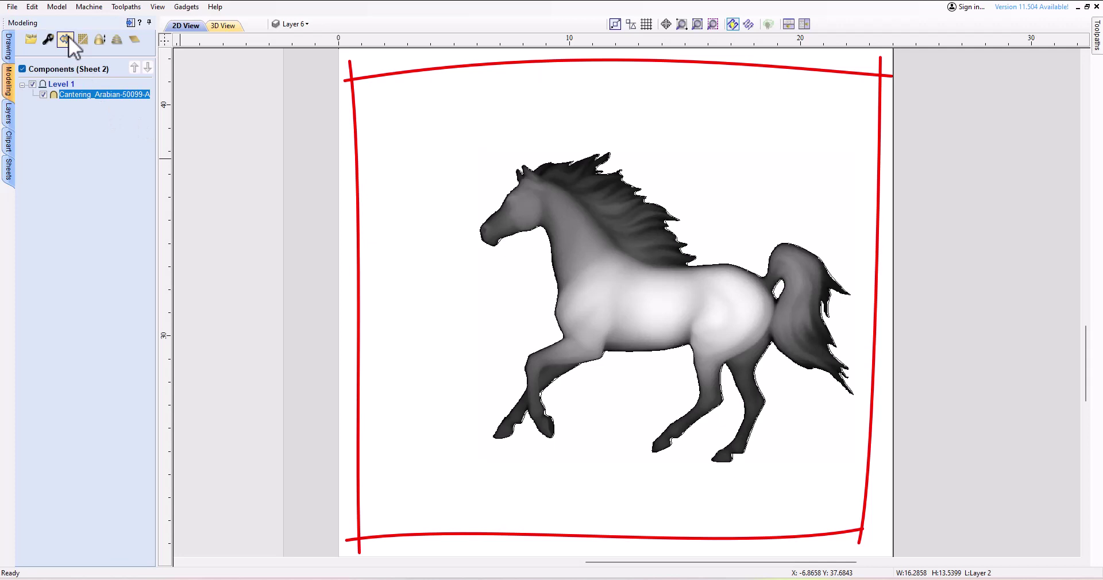
{"action": "key", "text": "Escape"}
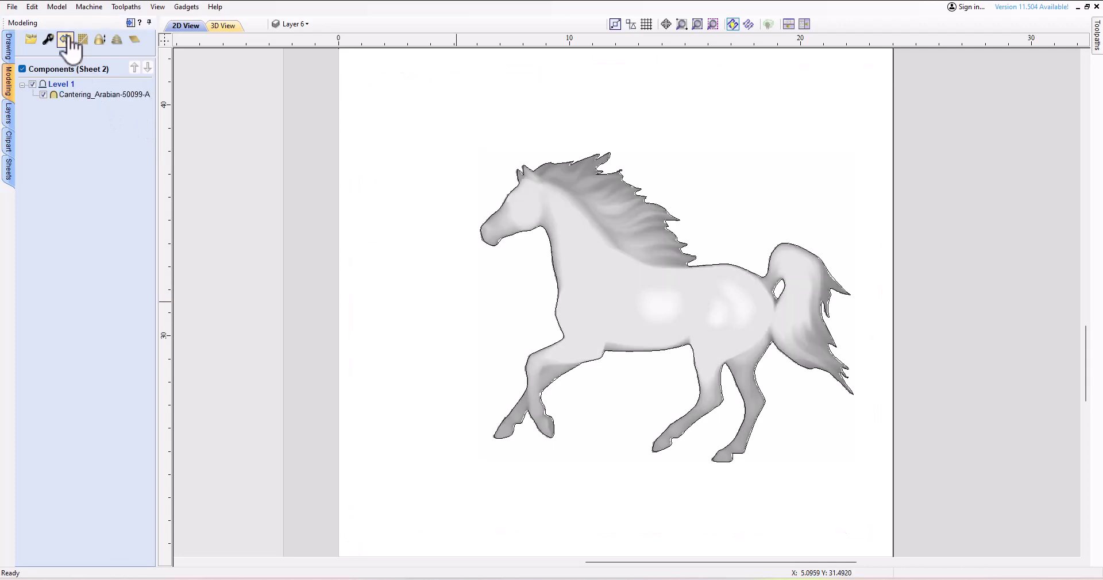
Examine the carved horse in the 3D view, close up and from several tilted angles.
{"action": "left_click", "coordinate": [227, 25]}
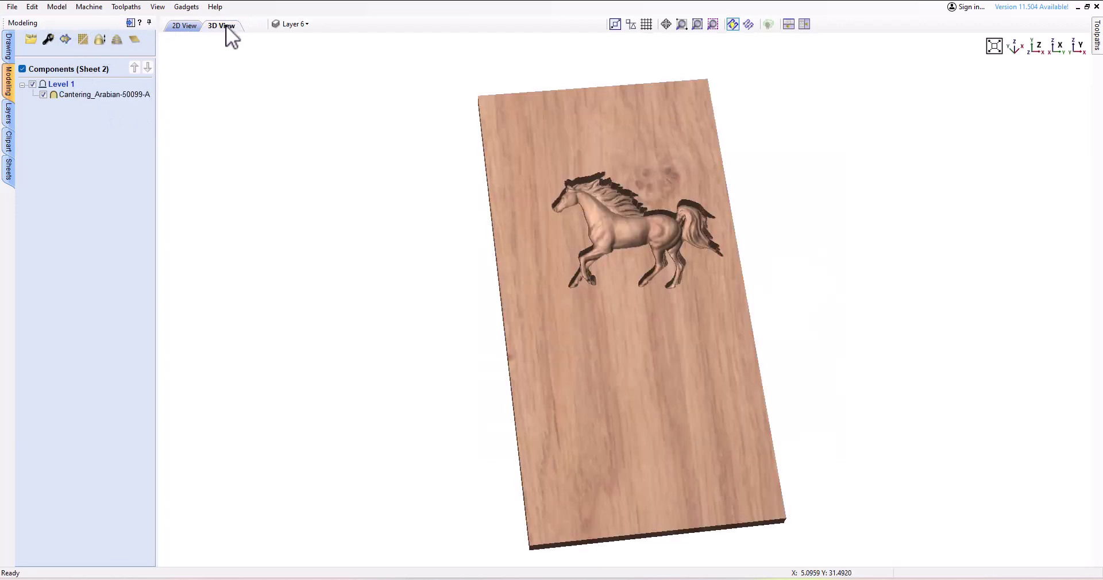
{"action": "scroll", "coordinate": [578, 221], "scroll_direction": "up", "scroll_amount": 3}
{"action": "middle_click_drag", "start_coordinate": [561, 215], "coordinate": [537, 418]}
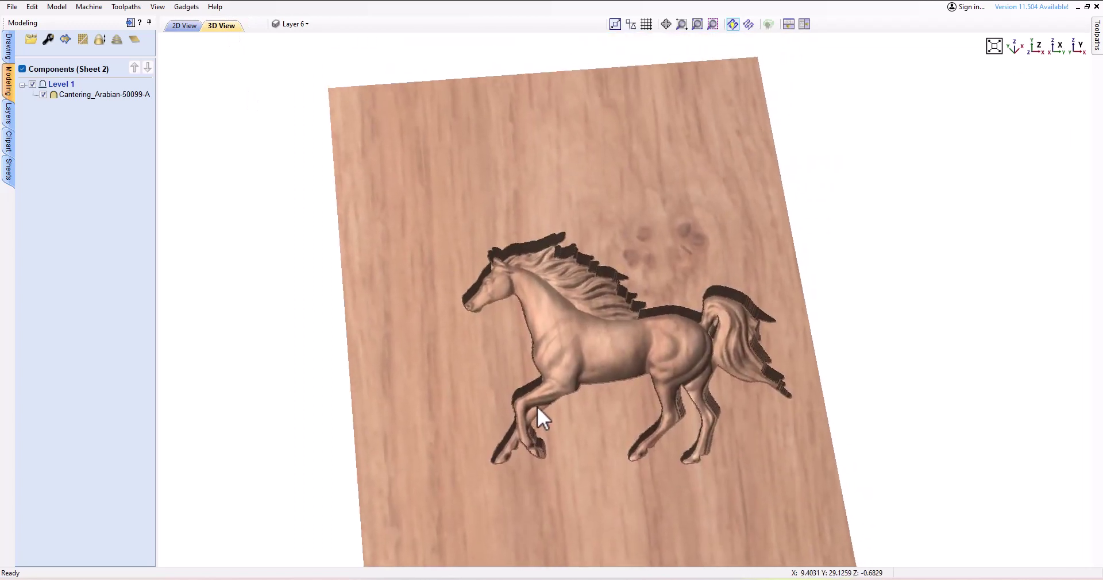
{"action": "left_click_drag", "start_coordinate": [505, 320], "coordinate": [567, 344]}
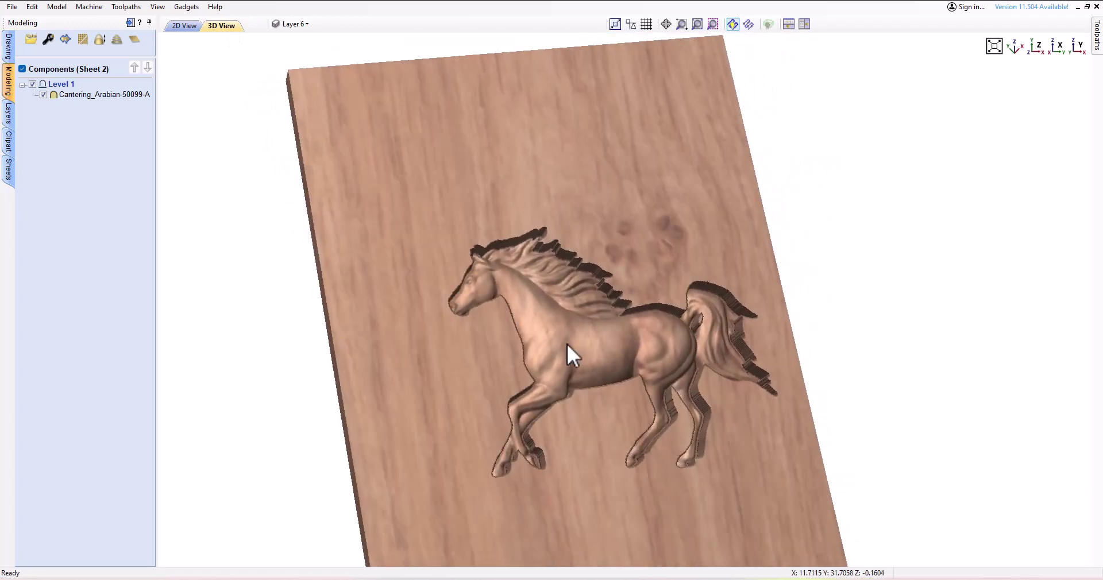
{"action": "scroll", "coordinate": [568, 343], "scroll_direction": "up", "scroll_amount": 5}
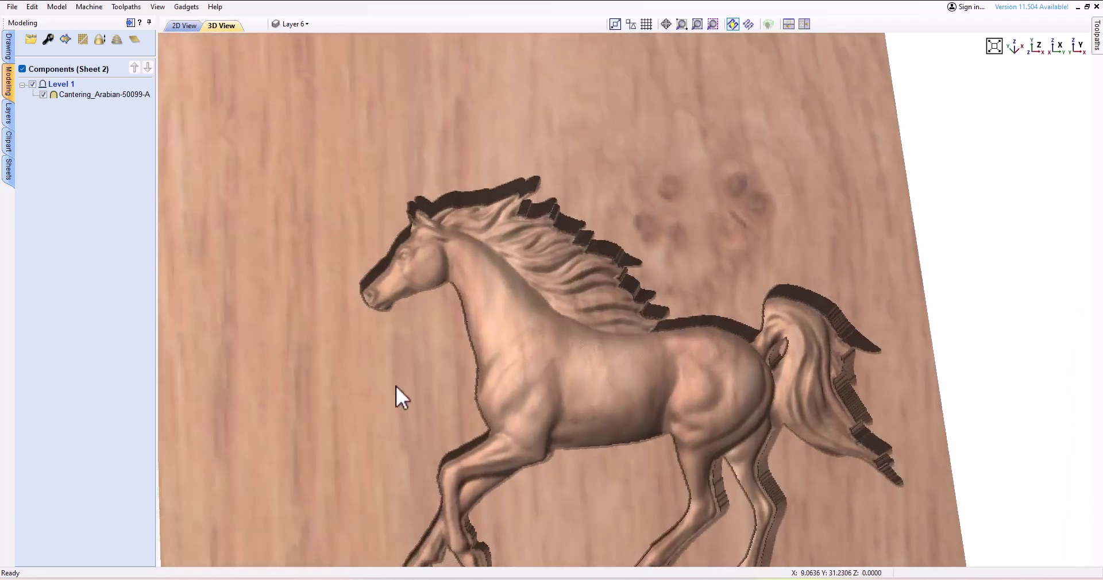
{"action": "left_click_drag", "start_coordinate": [395, 386], "coordinate": [422, 381]}
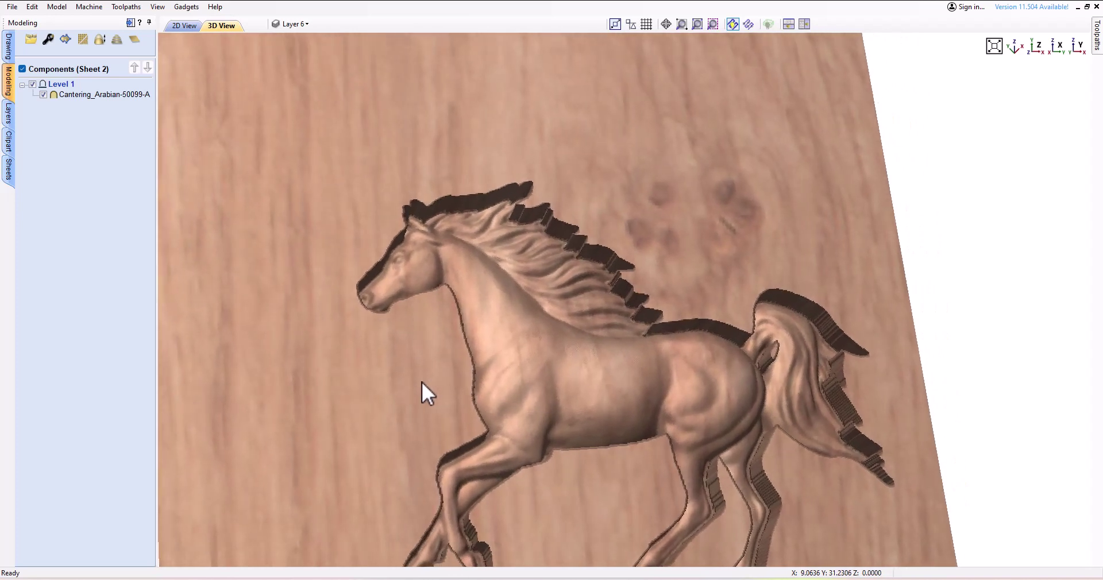
{"action": "scroll", "coordinate": [423, 382], "scroll_direction": "down", "scroll_amount": 4}
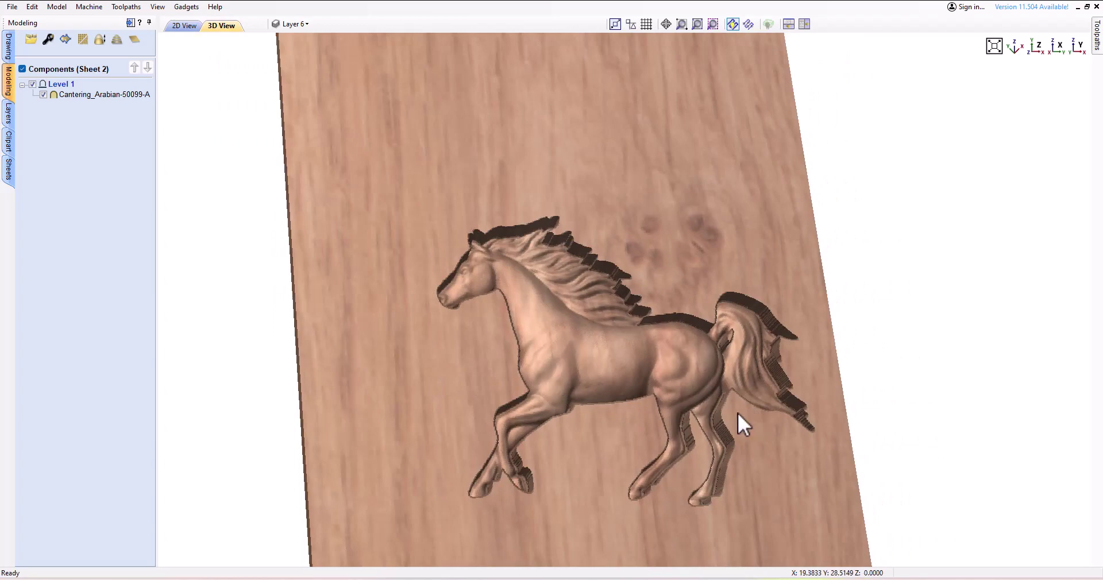
{"action": "scroll", "coordinate": [751, 409], "scroll_direction": "up", "scroll_amount": 6}
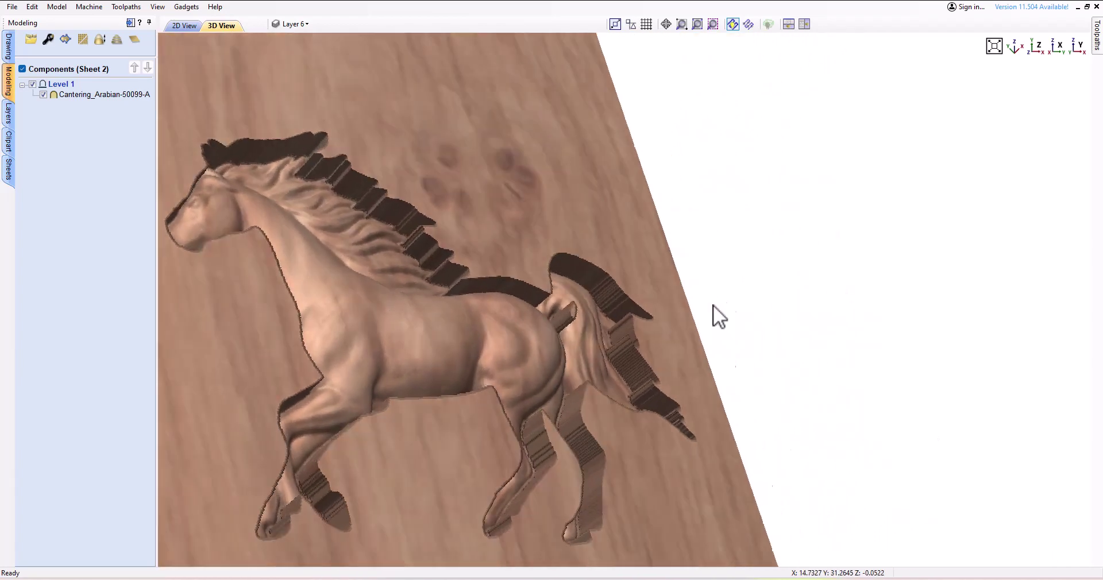
{"action": "left_click_drag", "start_coordinate": [713, 305], "coordinate": [481, 317]}
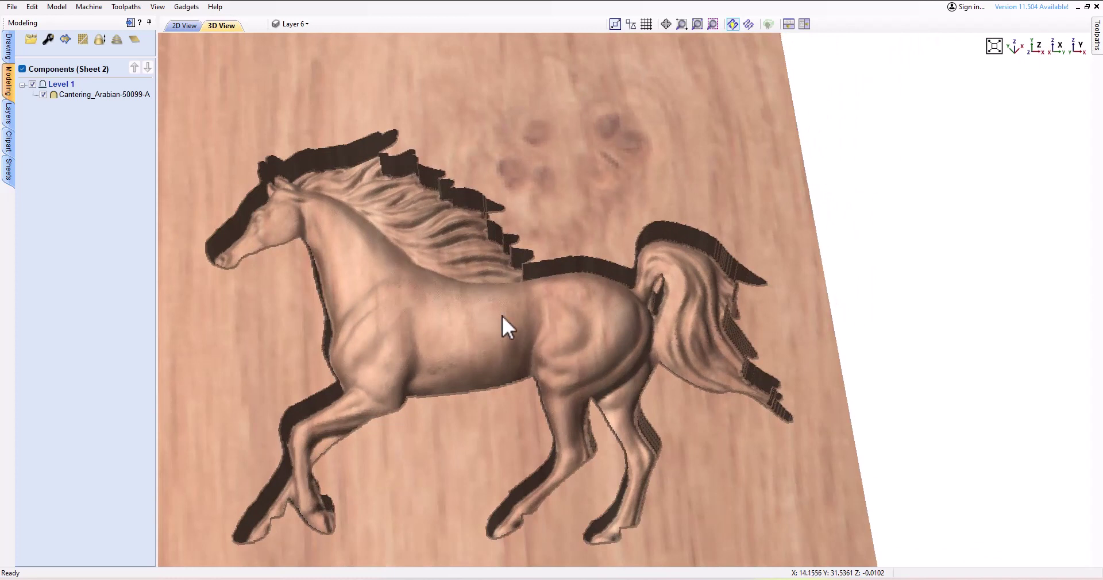
{"action": "scroll", "coordinate": [544, 320], "scroll_direction": "down", "scroll_amount": 1}
{"action": "left_click_drag", "start_coordinate": [449, 309], "coordinate": [413, 305]}
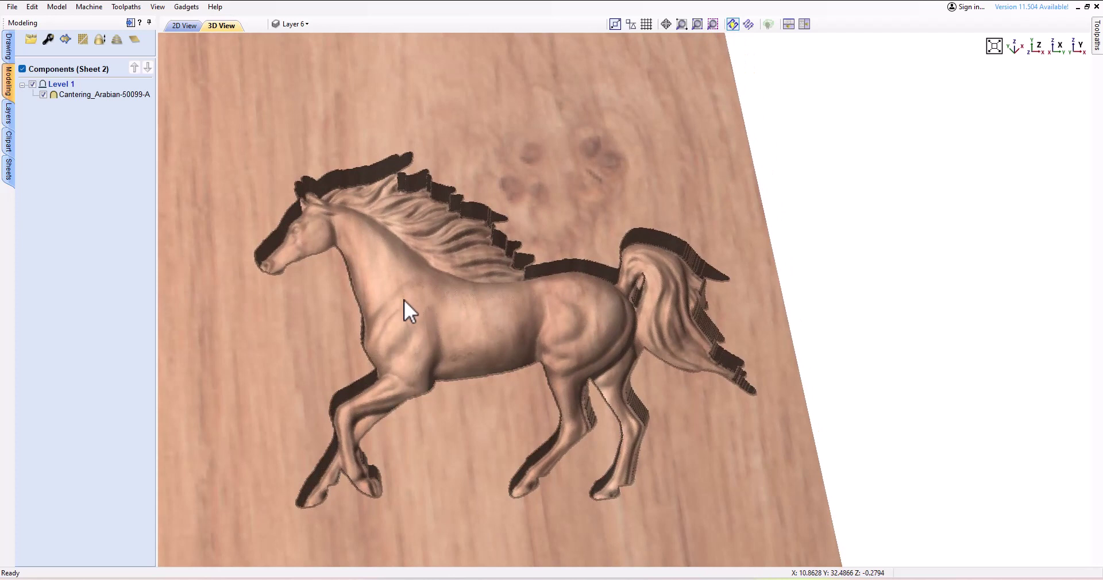
Switch to the 2D view and back to 3D, and inspect the horse on the board from a new angle.
{"action": "key", "text": "F2"}
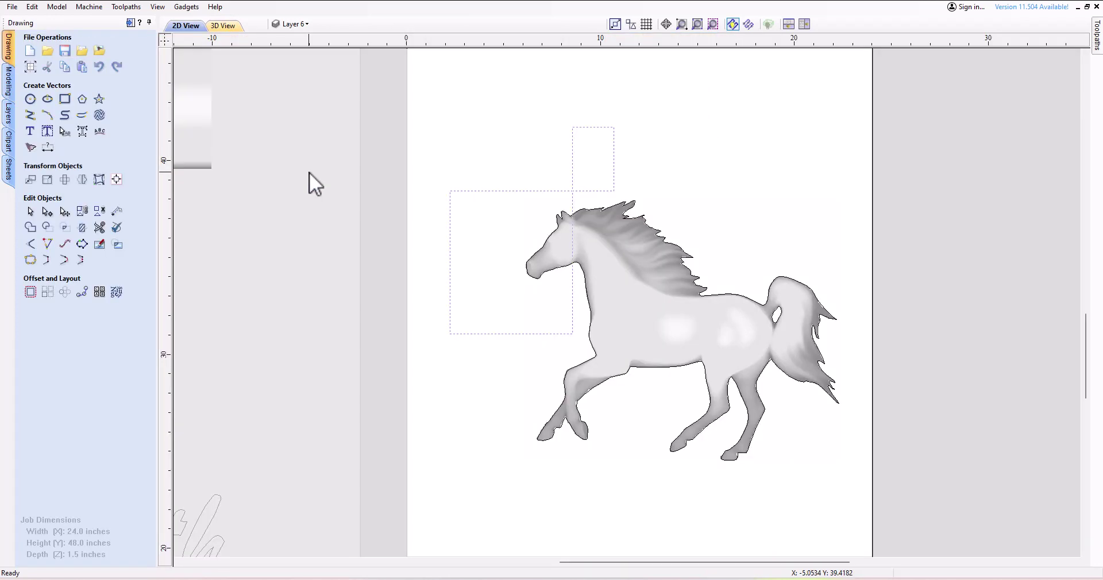
{"action": "left_click", "coordinate": [225, 25]}
{"action": "scroll", "coordinate": [615, 201], "scroll_direction": "up", "scroll_amount": 4}
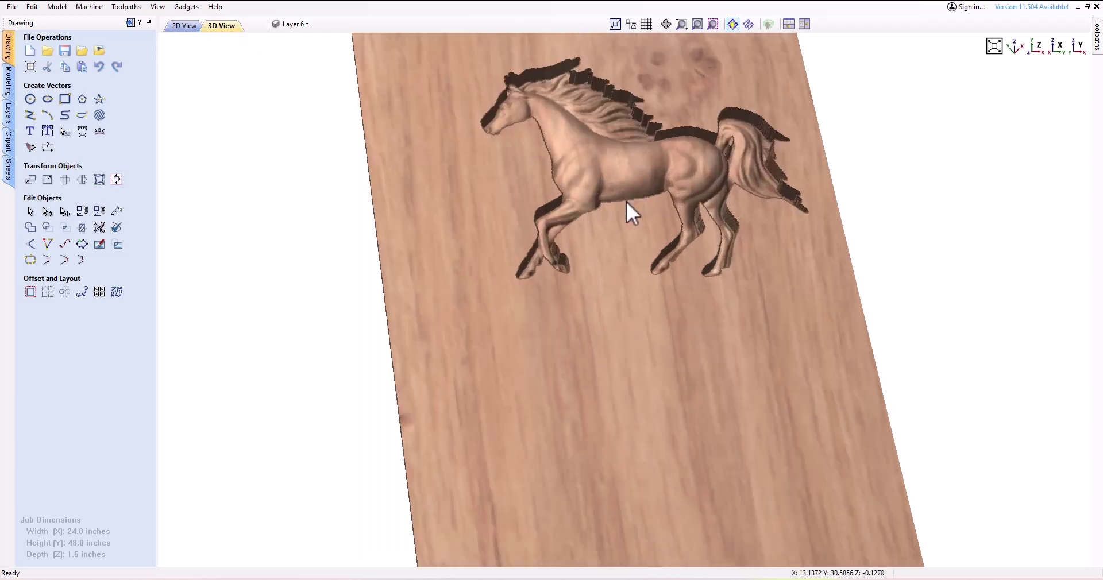
{"action": "left_click_drag", "start_coordinate": [592, 199], "coordinate": [578, 217]}
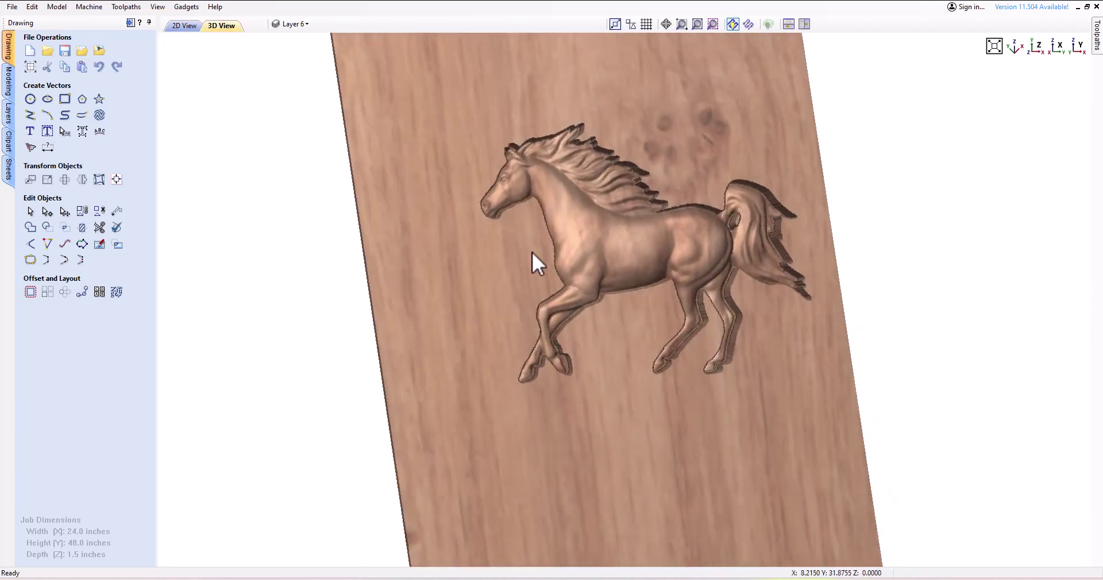
Return to the 2D view and examine Sheet 2 together with its neighbouring sheets.
{"action": "left_click", "coordinate": [189, 27]}
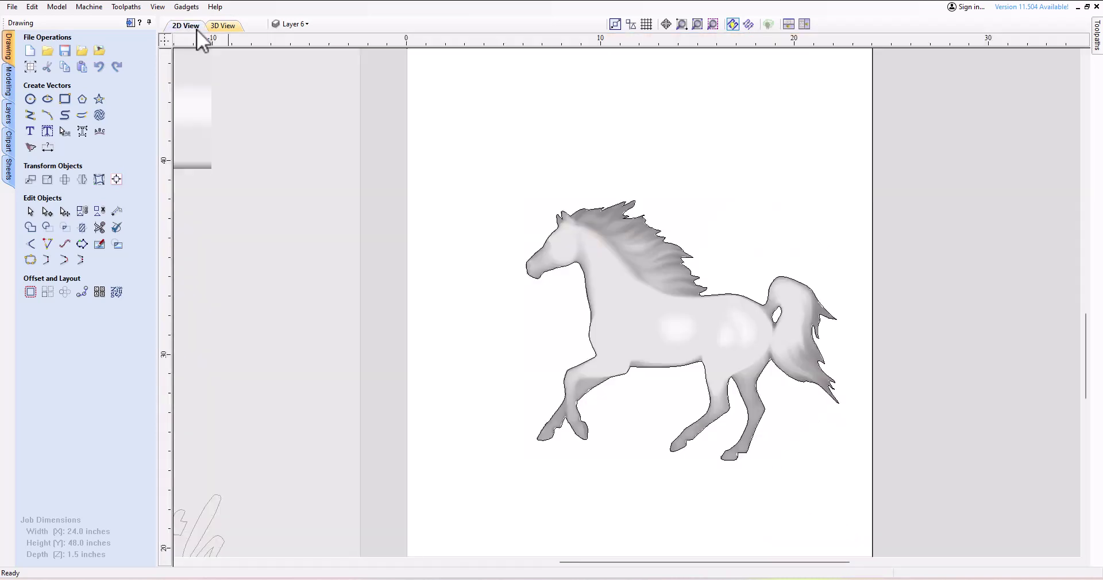
{"action": "scroll", "coordinate": [482, 235], "scroll_direction": "down", "scroll_amount": 2}
{"action": "scroll", "coordinate": [484, 241], "scroll_direction": "up", "scroll_amount": 3}
{"action": "scroll", "coordinate": [484, 239], "scroll_direction": "down", "scroll_amount": 4}
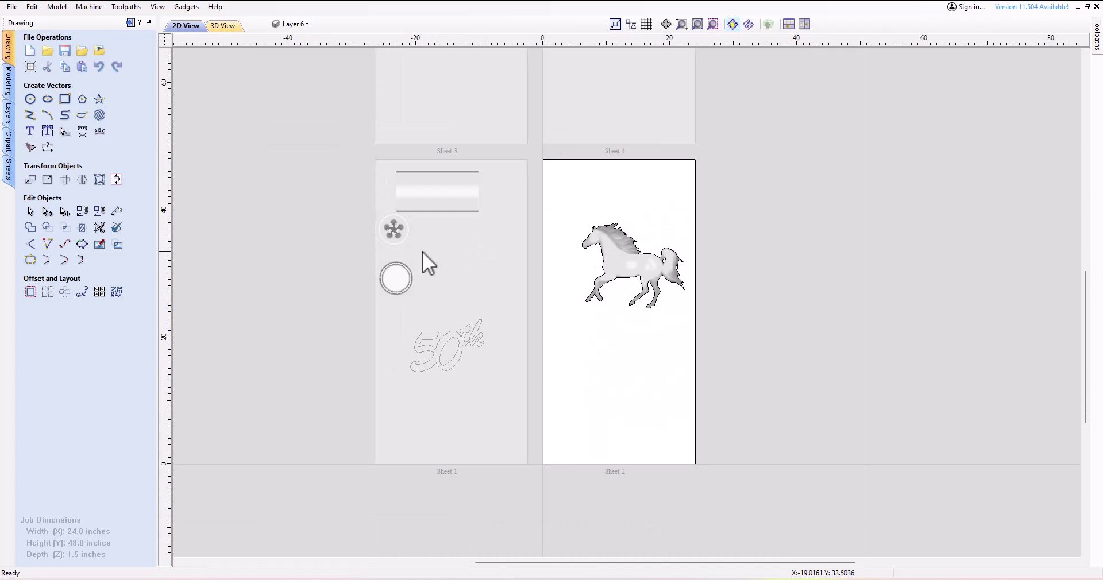
{"action": "scroll", "coordinate": [422, 253], "scroll_direction": "up", "scroll_amount": 1}
Bring up the 3D view with the drawing tools shown, and alternate between the 2D and 3D views, ending in 3D.
{"action": "key", "text": "F3"}
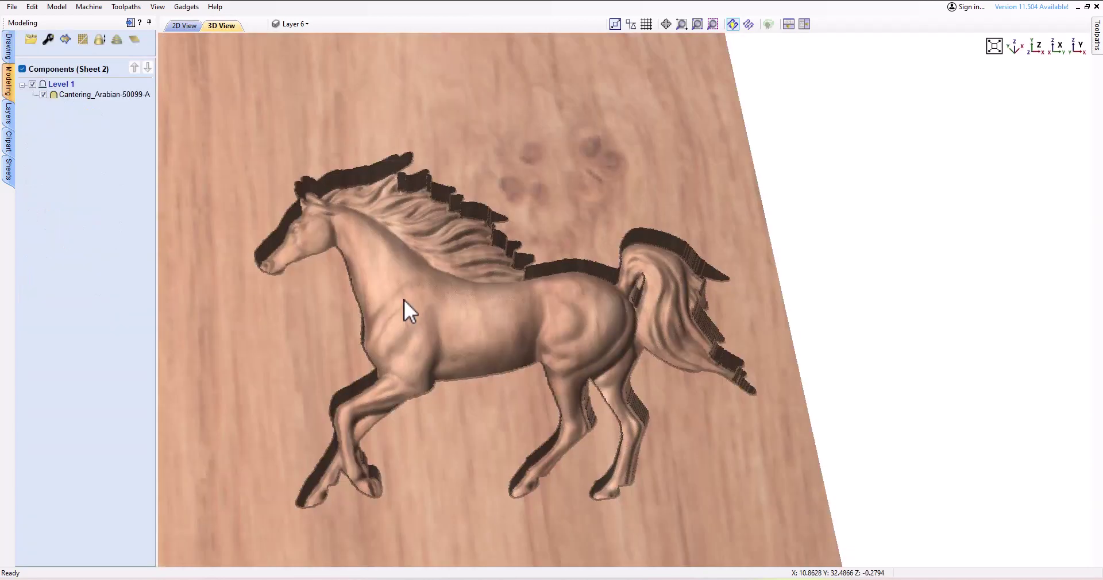
{"action": "key", "text": "F9"}
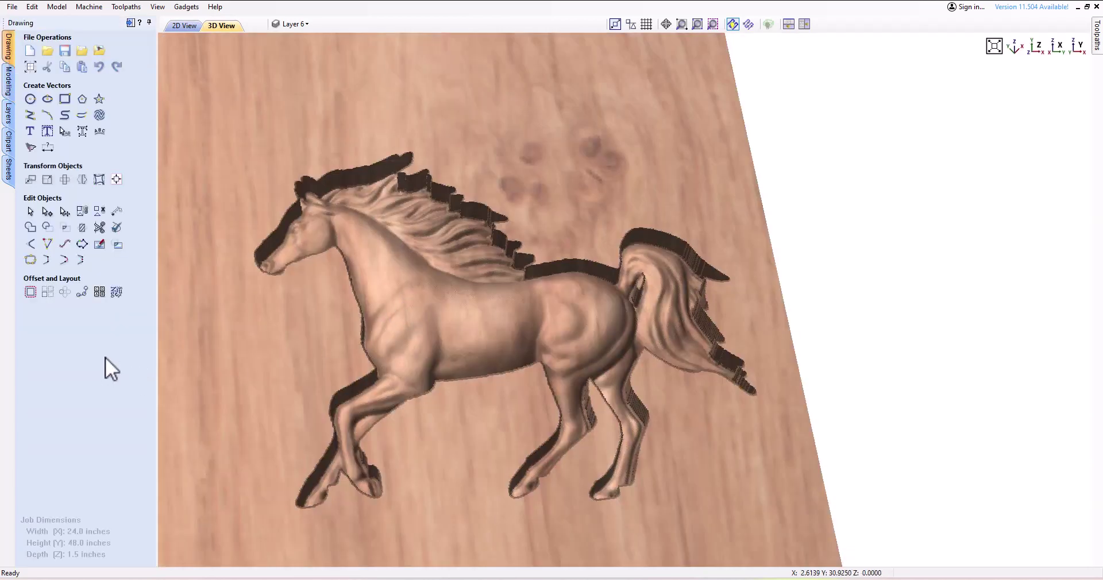
{"action": "key", "text": "F2"}
{"action": "key", "text": "F3"}
{"action": "key", "text": "F2"}
{"action": "key", "text": "F3"}
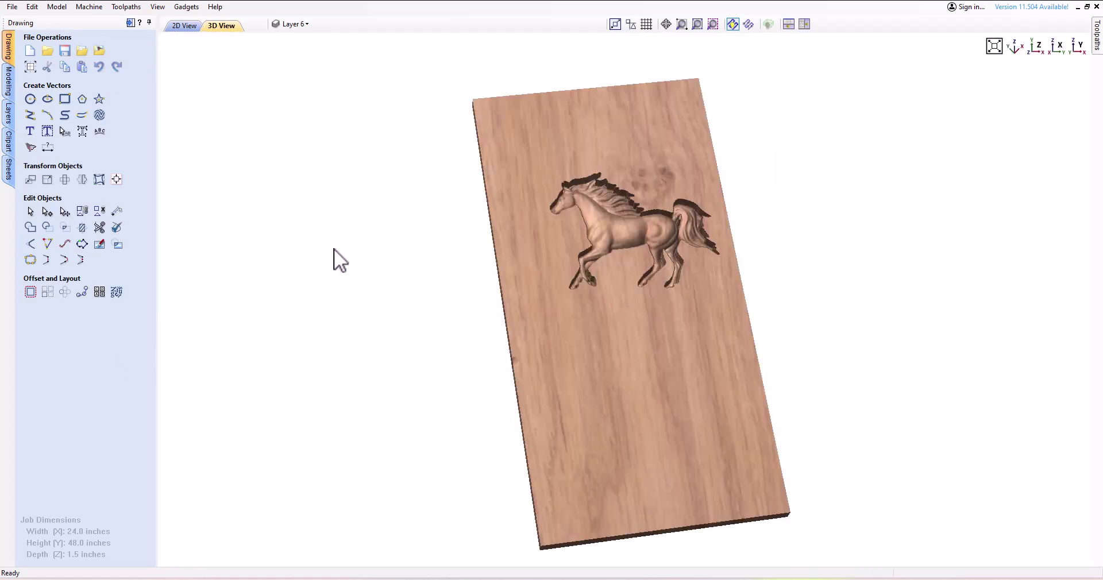
Return to the 2D view, fit all four sheets in the window, and fit the active Sheet 2.
{"action": "left_click", "coordinate": [697, 25]}
{"action": "left_click", "coordinate": [185, 26]}
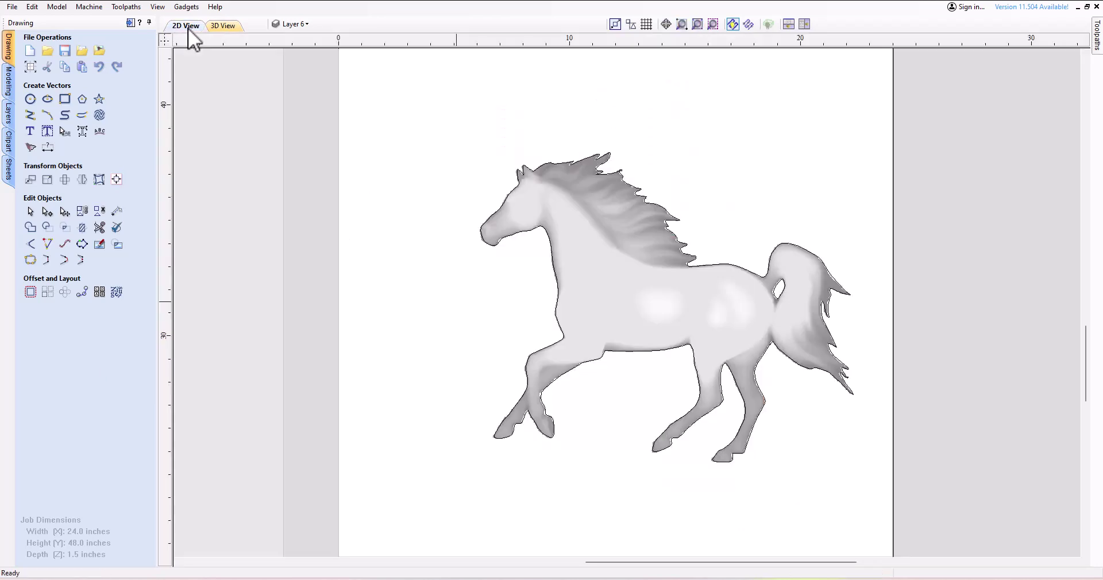
{"action": "left_click", "coordinate": [697, 24]}
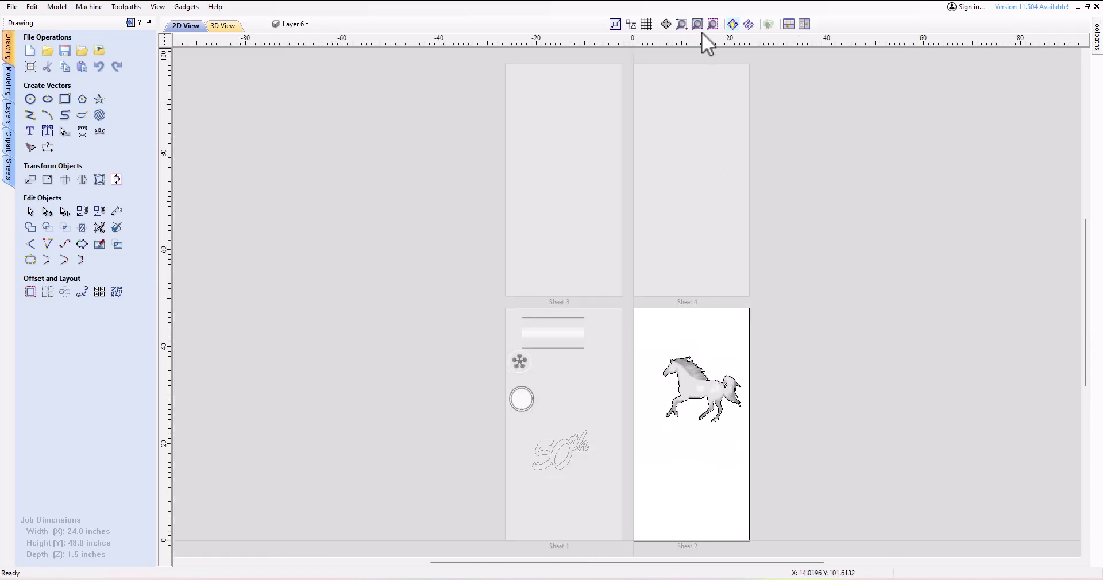
{"action": "left_click", "coordinate": [709, 24]}
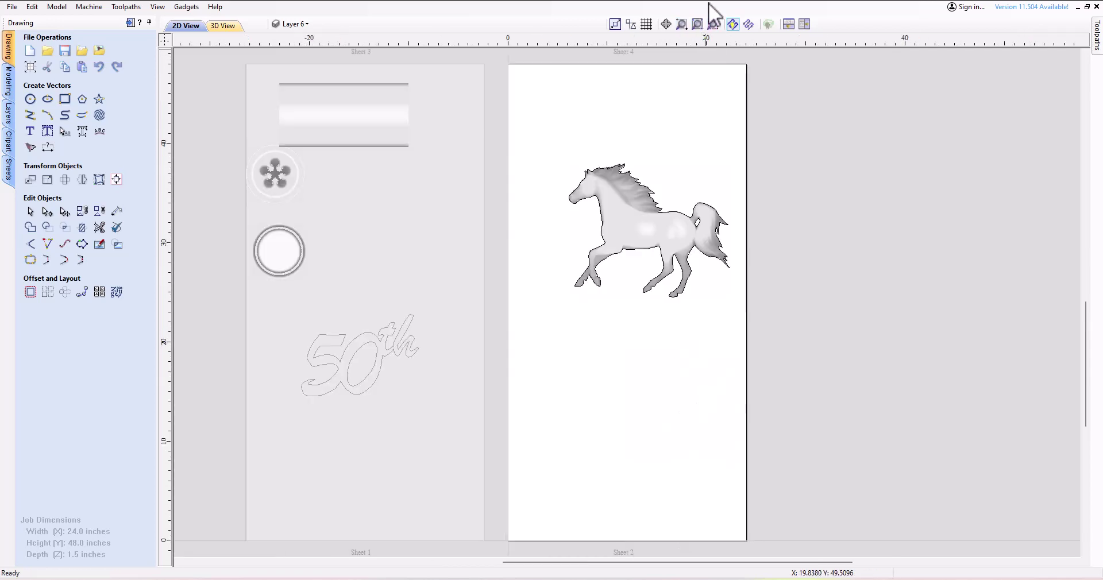